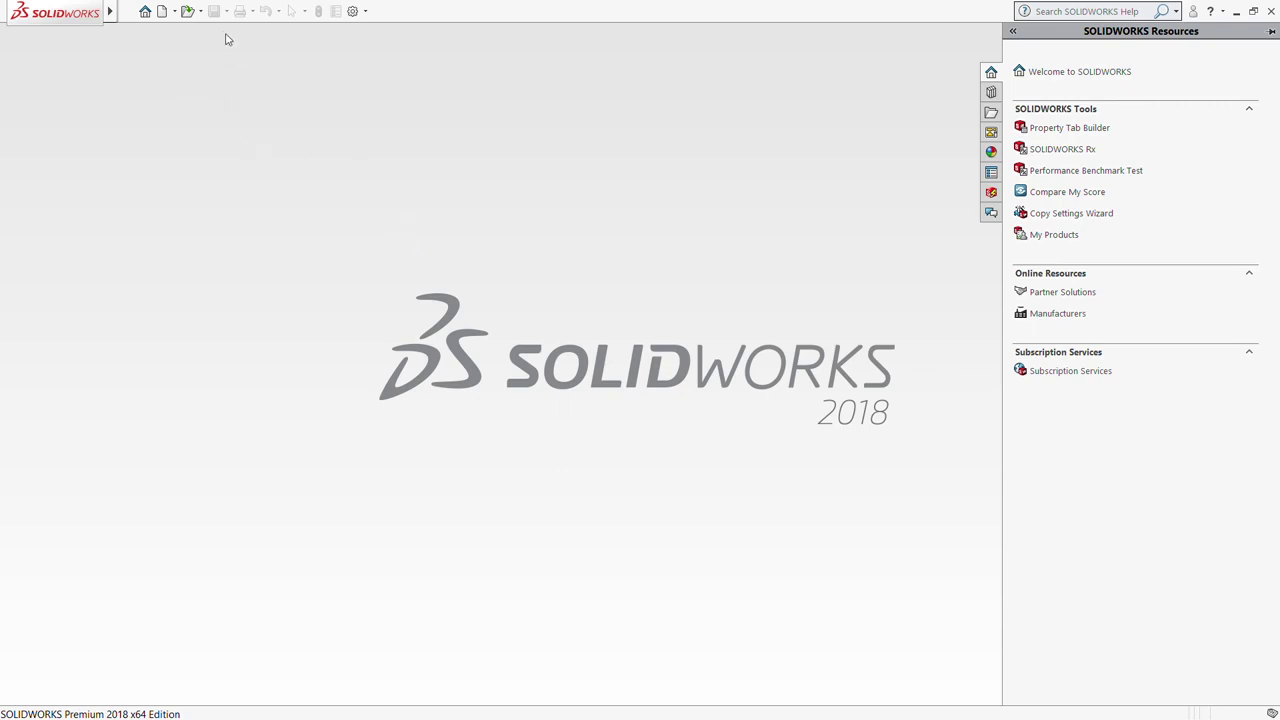
# Step: Create a new part document (Part1) and start a new sketch
pyautogui.click(161, 11)
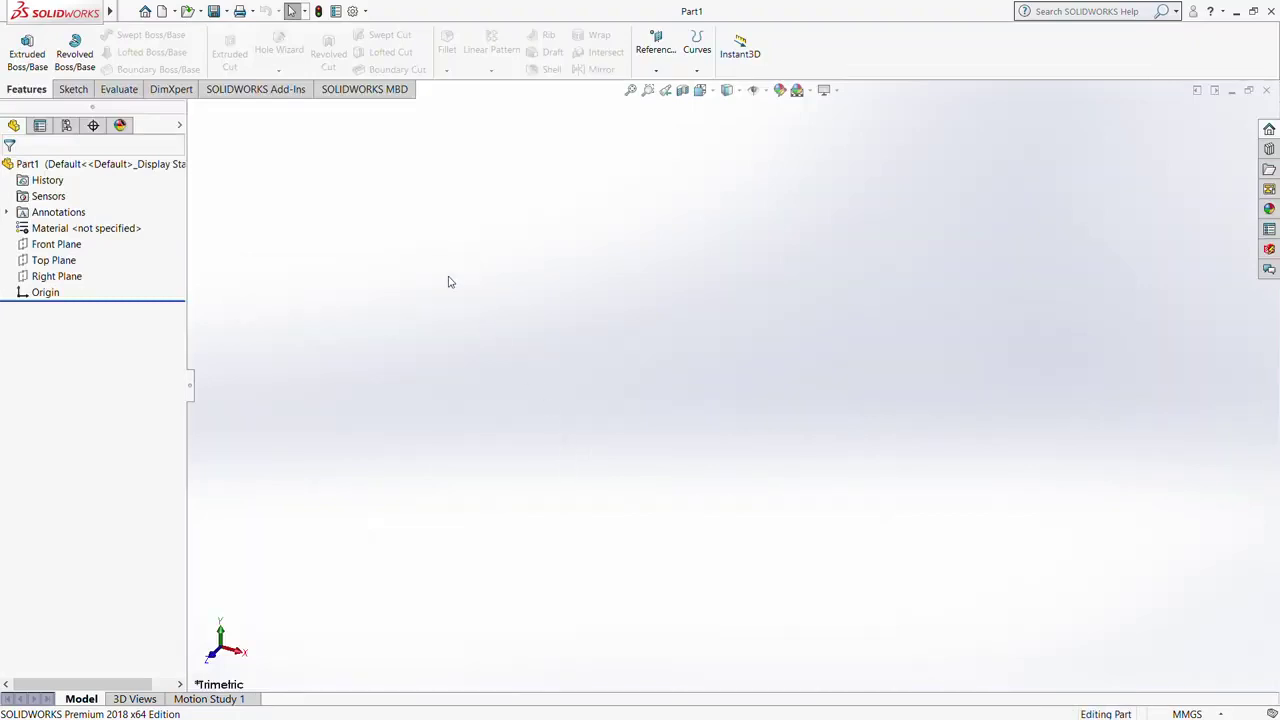
pyautogui.click(72, 90)
pyautogui.click(20, 45)
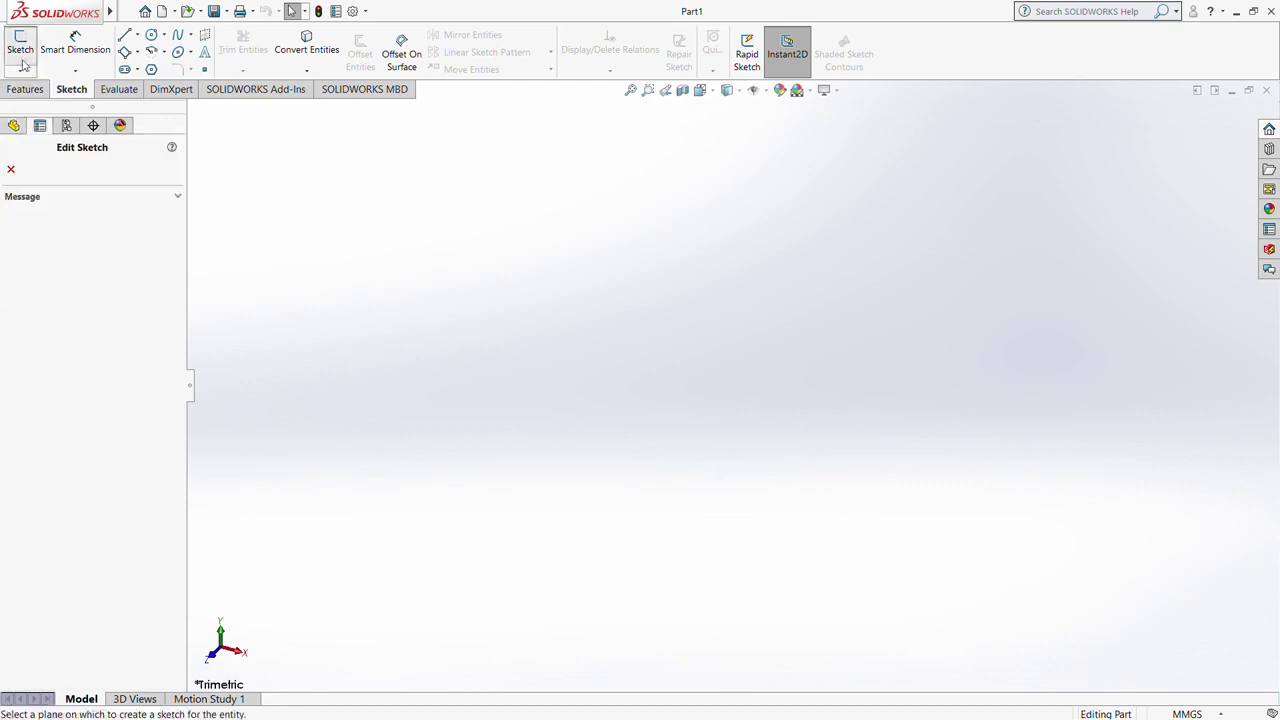
# Step: On the Front Plane, draw a closed three-line triangle with its vertical edge running down from the origin
pyautogui.click(553, 228)
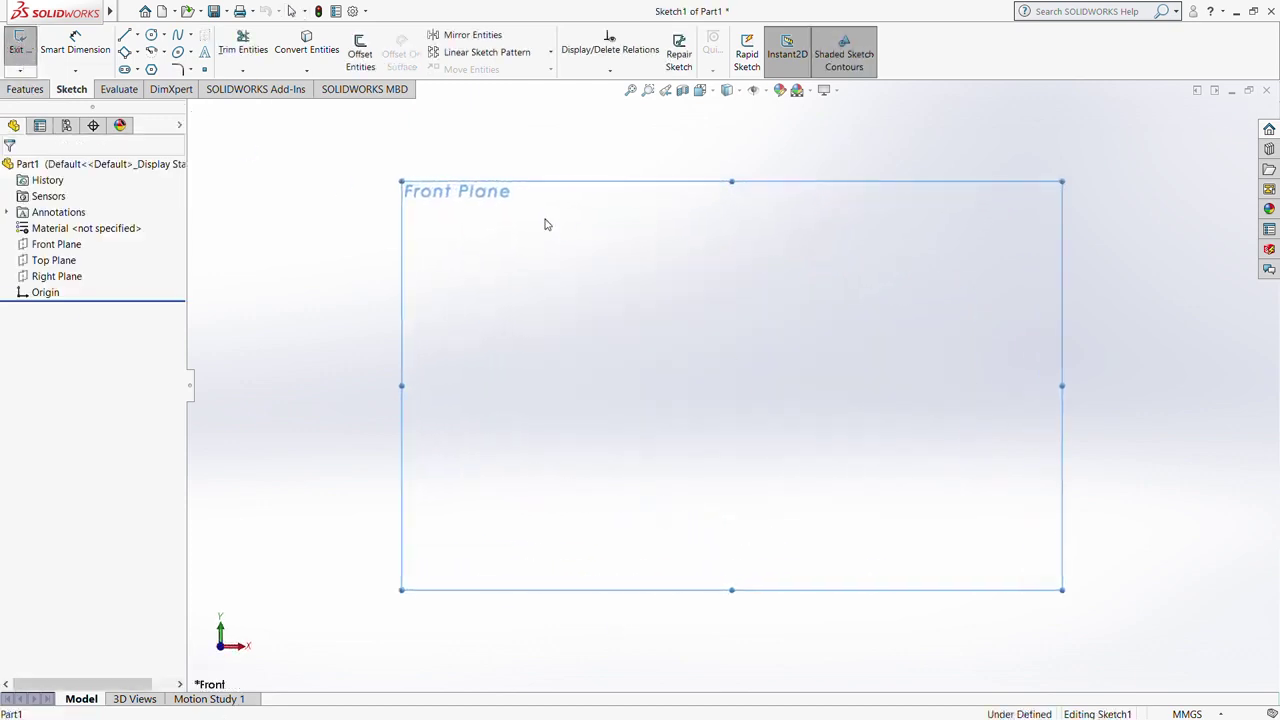
pyautogui.click(125, 35)
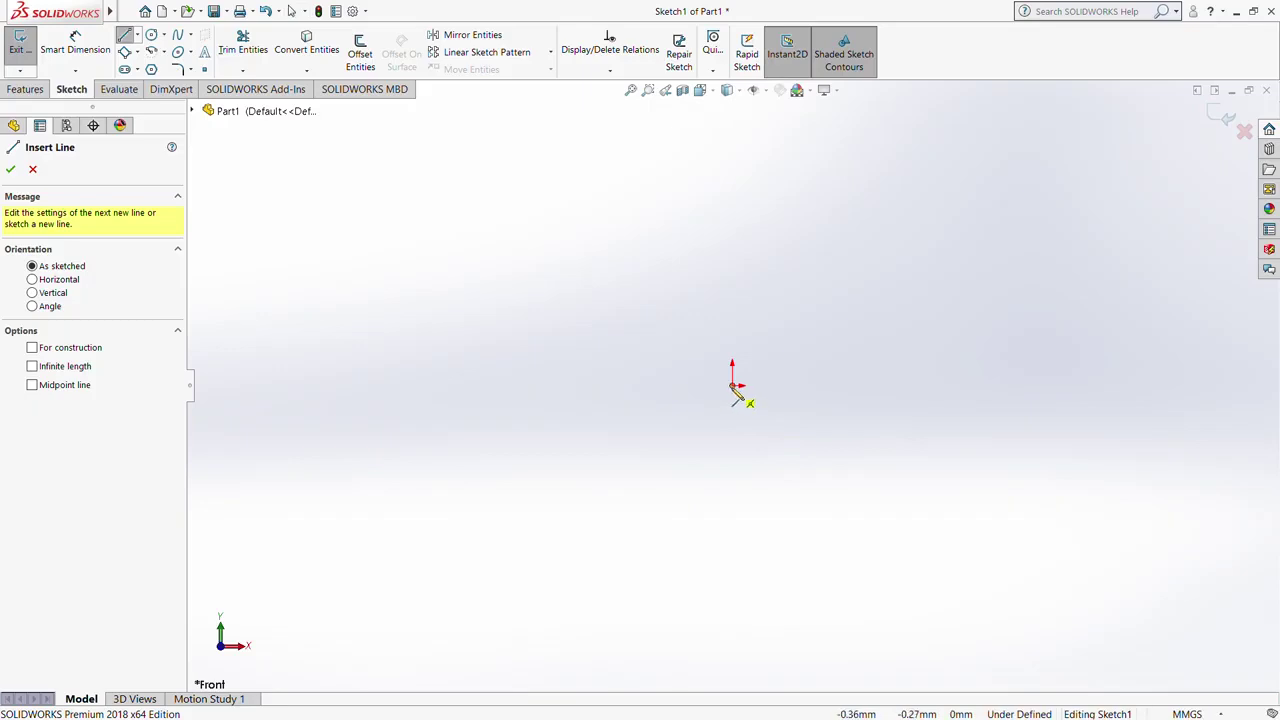
pyautogui.click(735, 390)
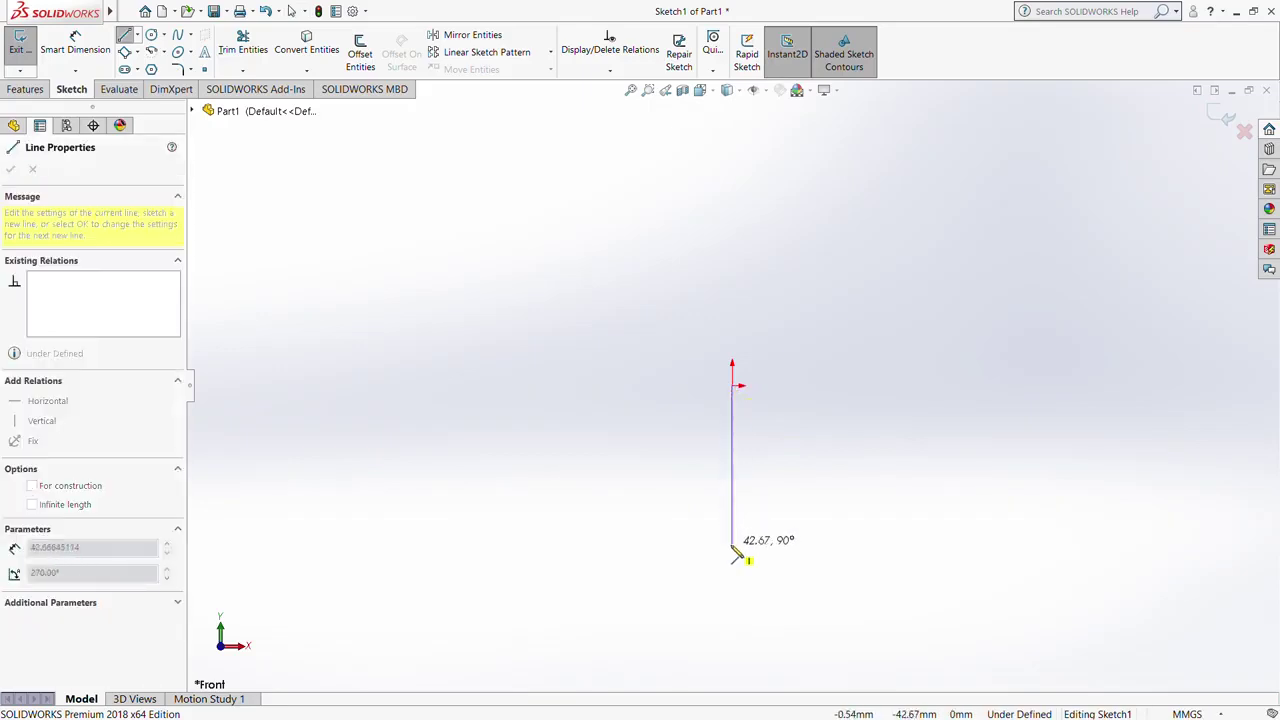
pyautogui.click(732, 582)
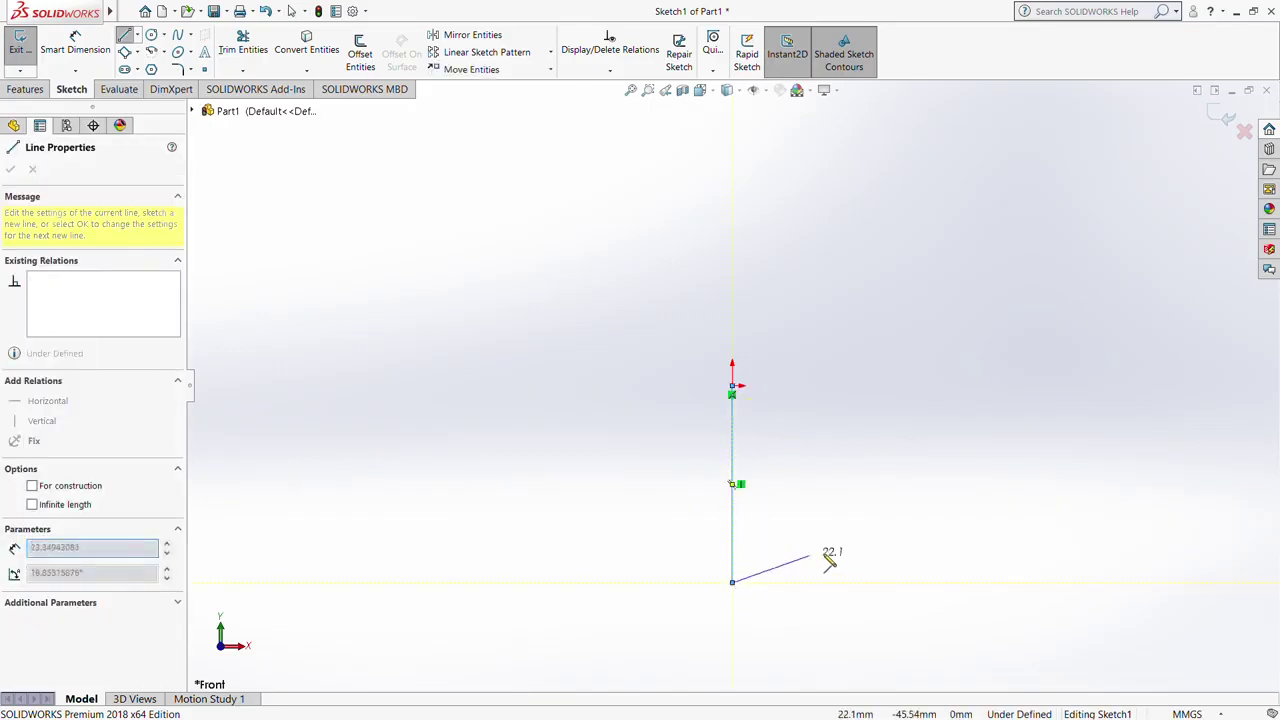
pyautogui.click(840, 535)
pyautogui.click(733, 390)
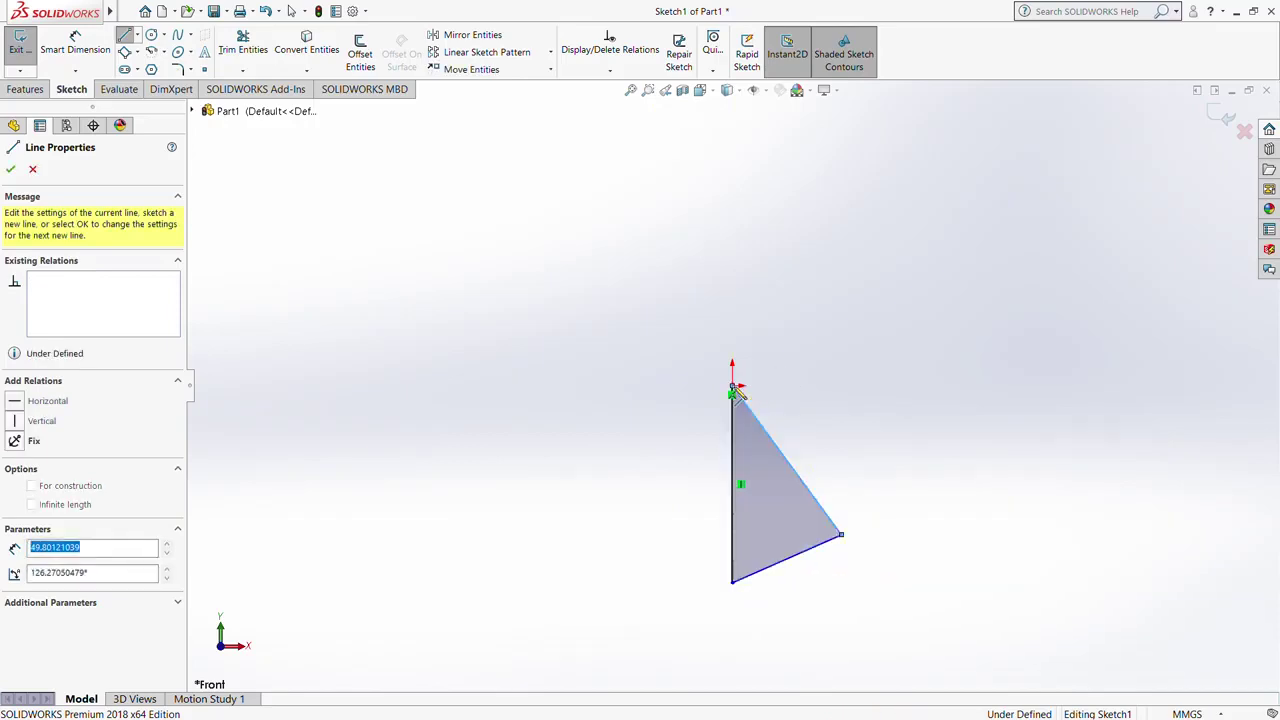
pyautogui.click(12, 169)
pyautogui.click(16, 170)
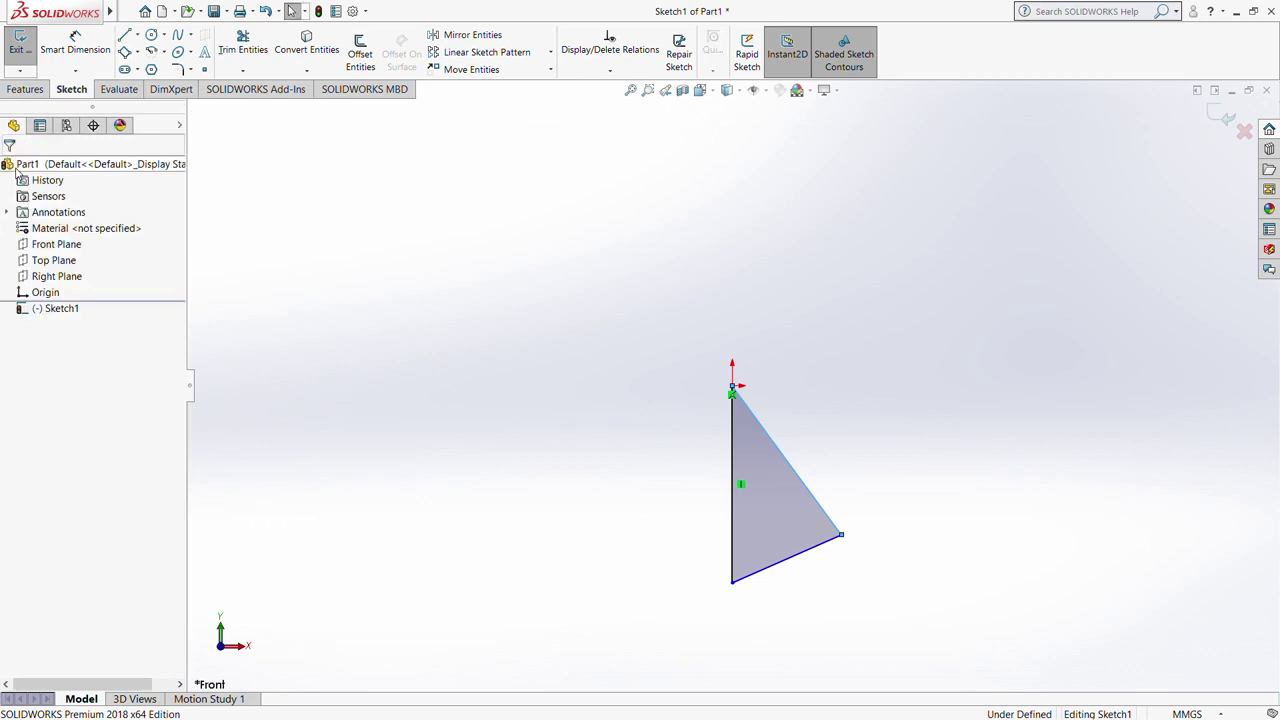
# Step: Dimension the triangle's slanted edge to 70.88 and its bottom edge to 55.13
pyautogui.click(60, 45)
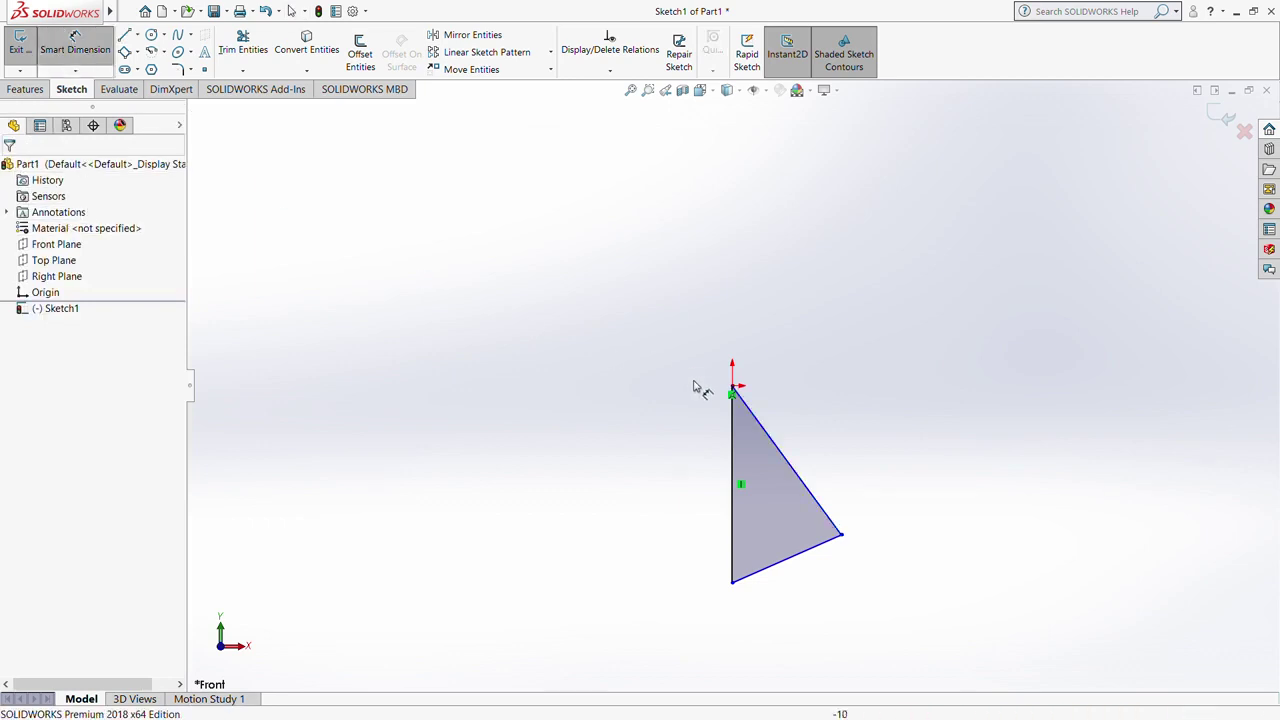
pyautogui.click(788, 468)
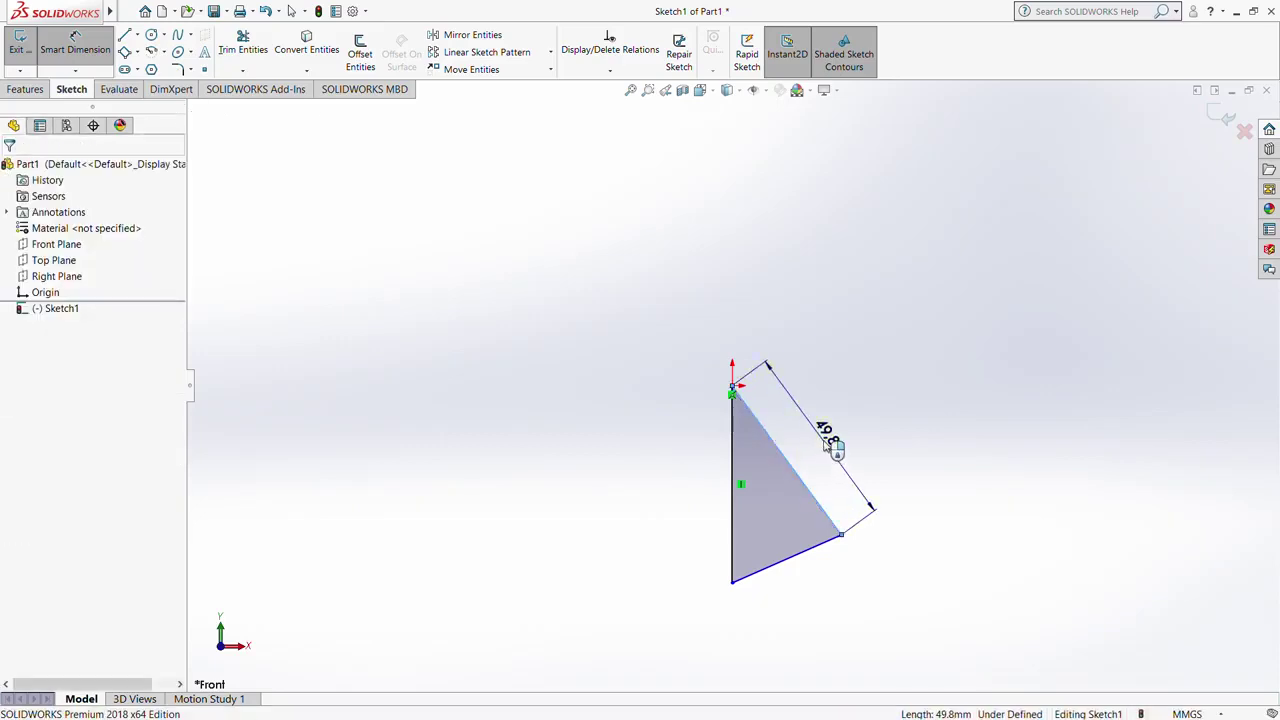
pyautogui.click(823, 445)
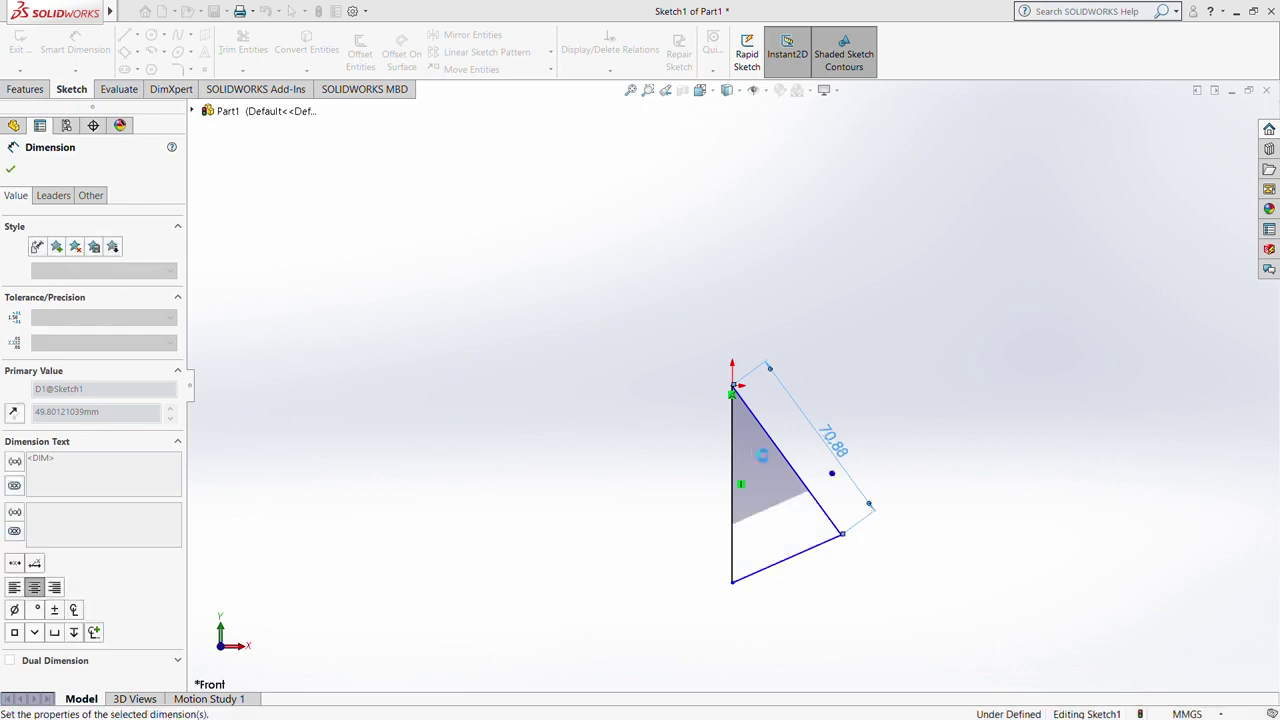
pyautogui.click(808, 572)
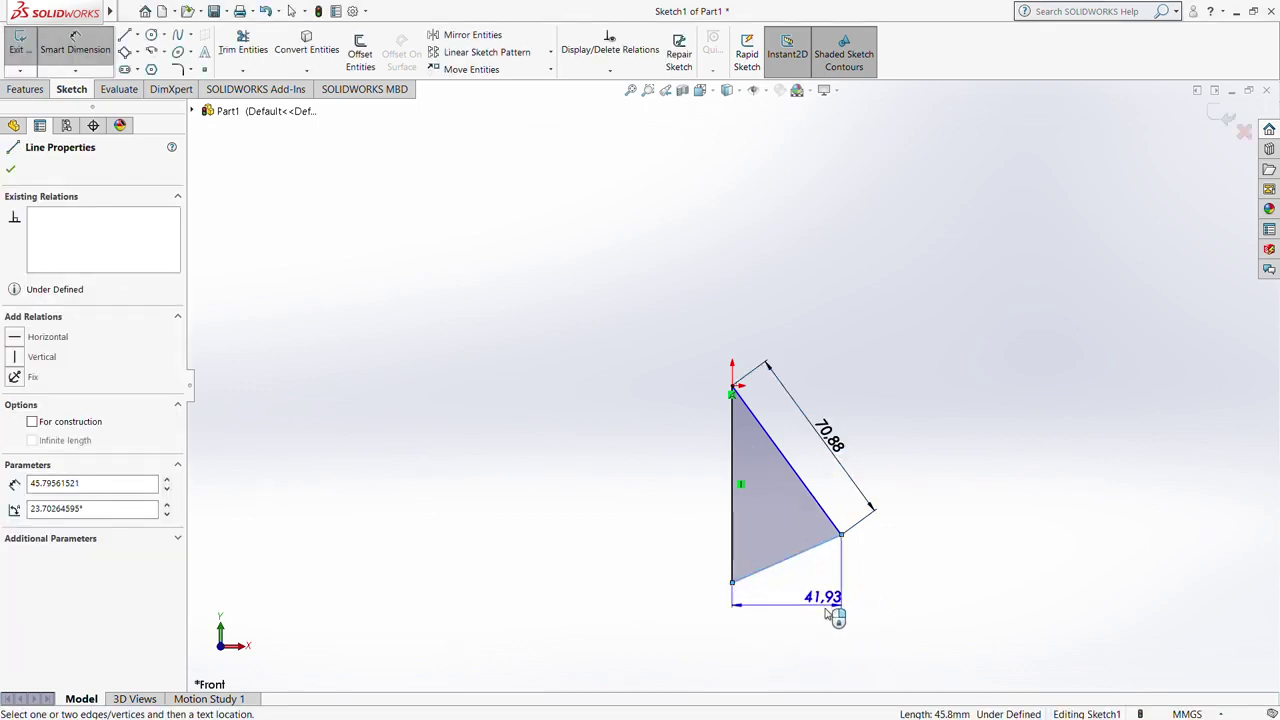
pyautogui.click(910, 622)
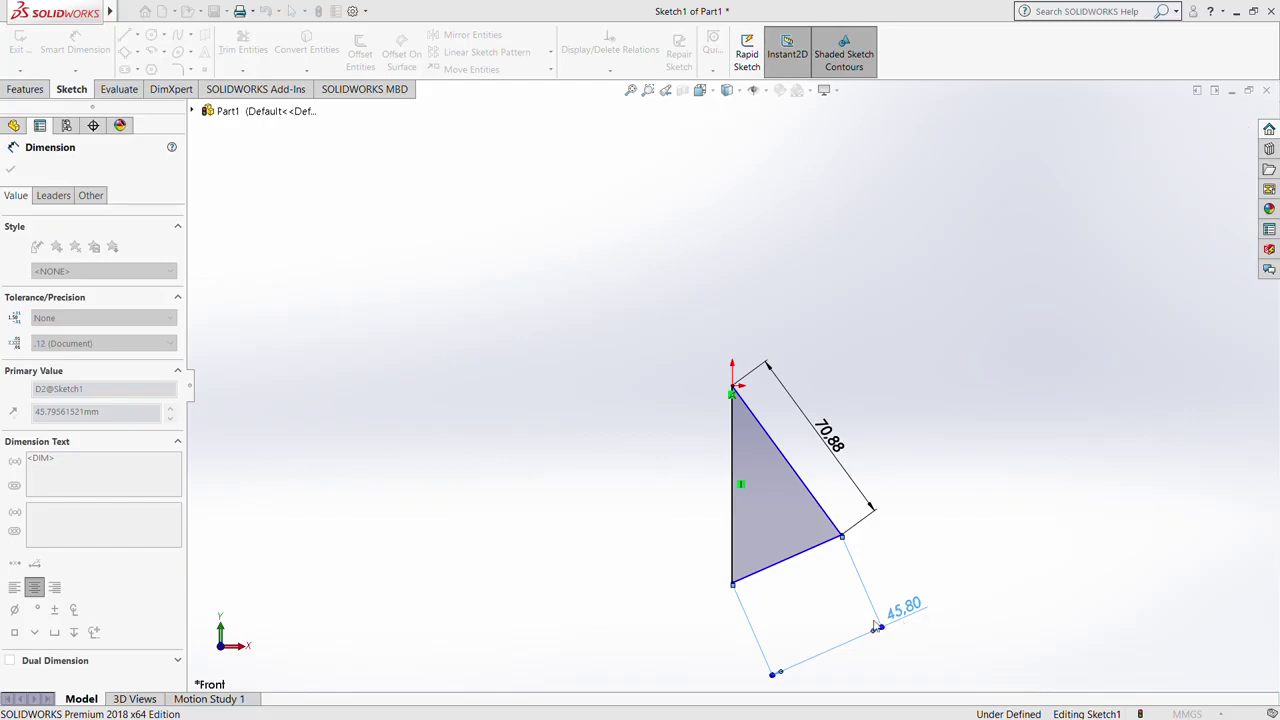
pyautogui.write('55.13')
pyautogui.press('Return')
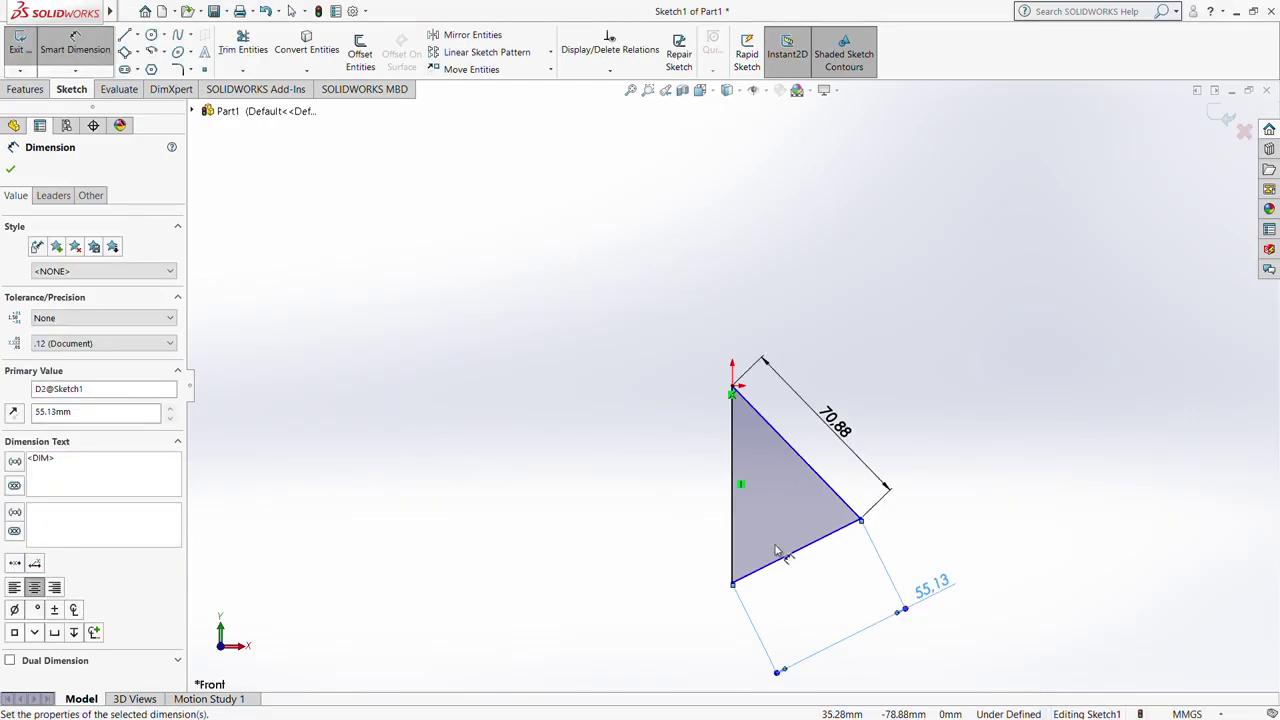
# Step: Dimension the vertical edge to 78.75, fully defining the triangle
pyautogui.click(732, 523)
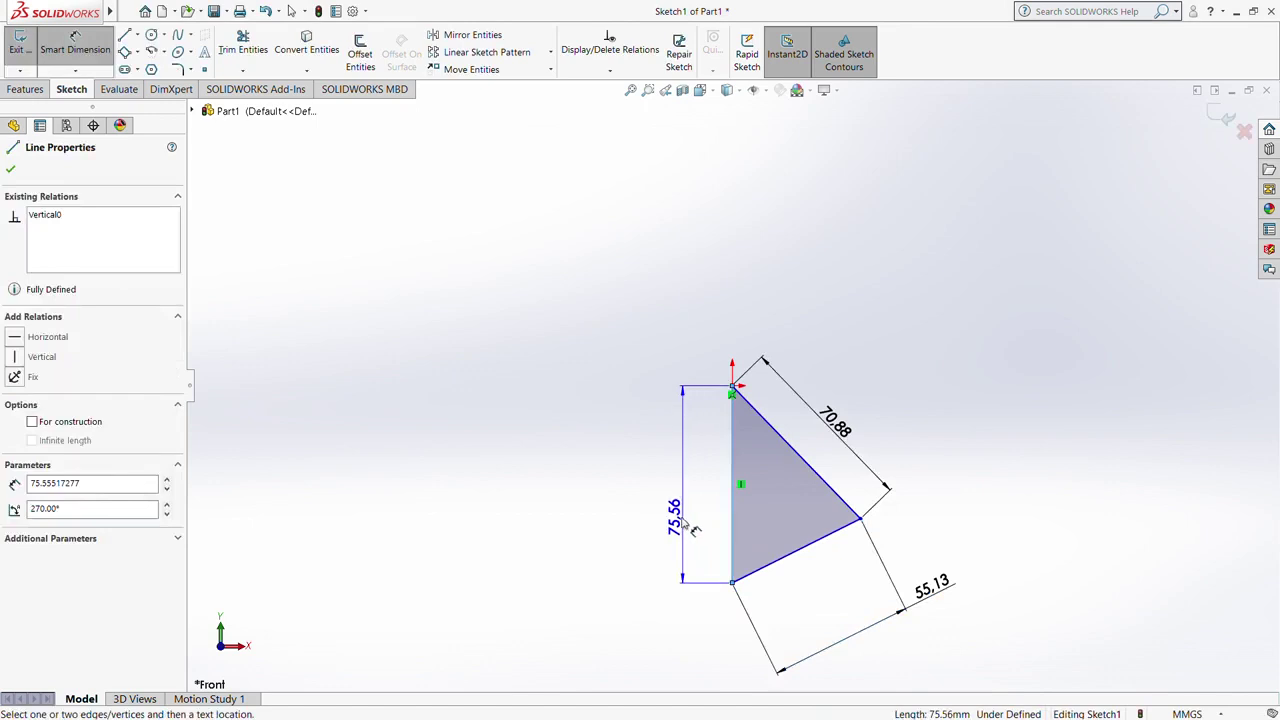
pyautogui.click(678, 522)
pyautogui.click(676, 522)
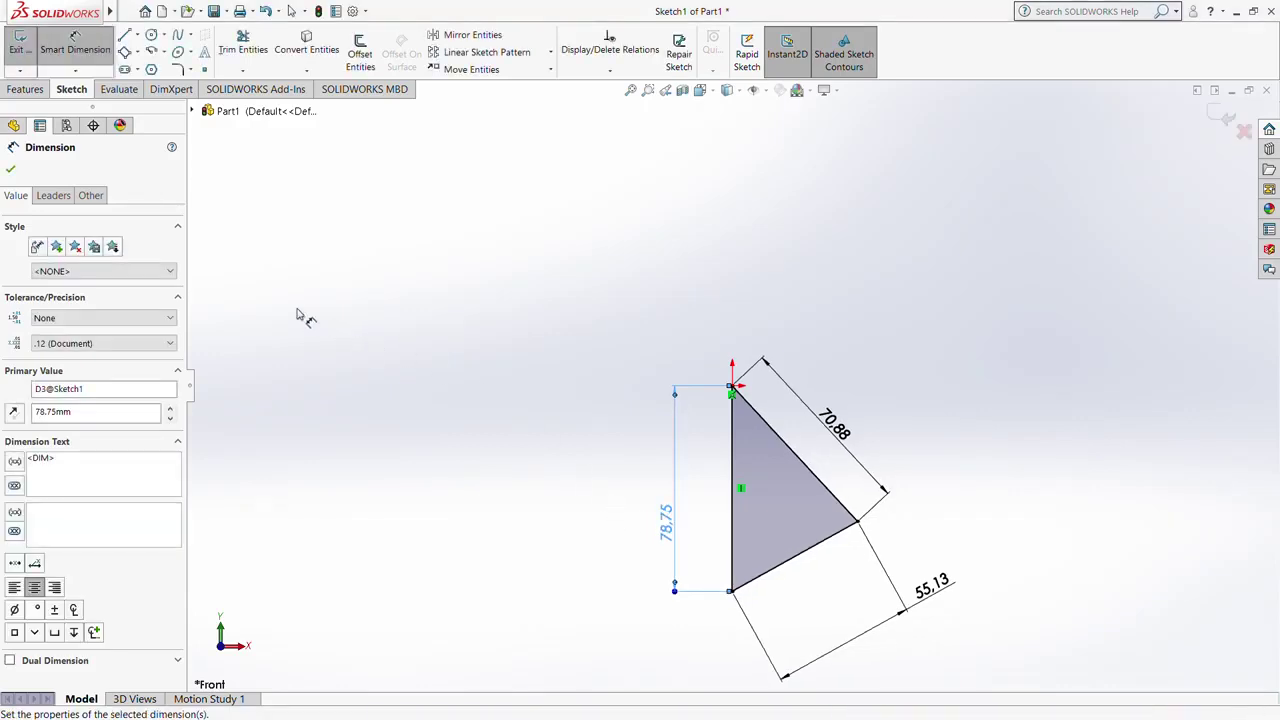
pyautogui.click(11, 169)
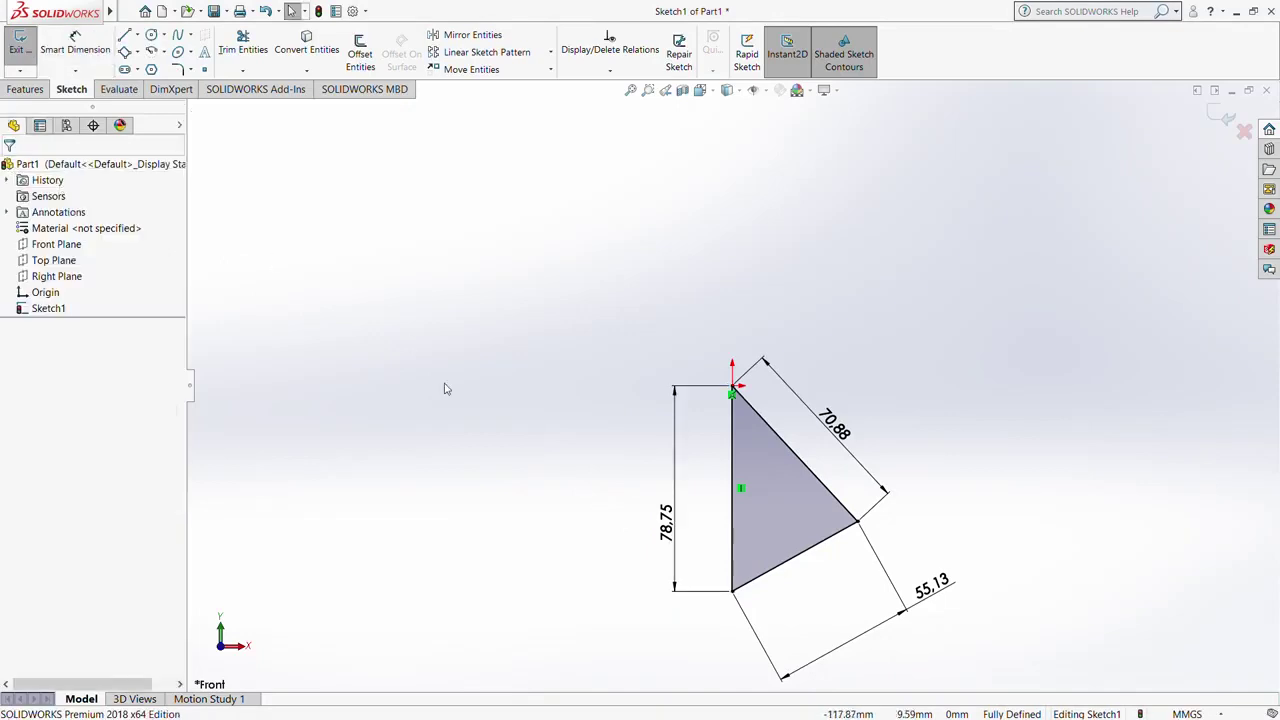
pyautogui.scroll(2, 732, 392)
pyautogui.scroll(-1, 780, 498)
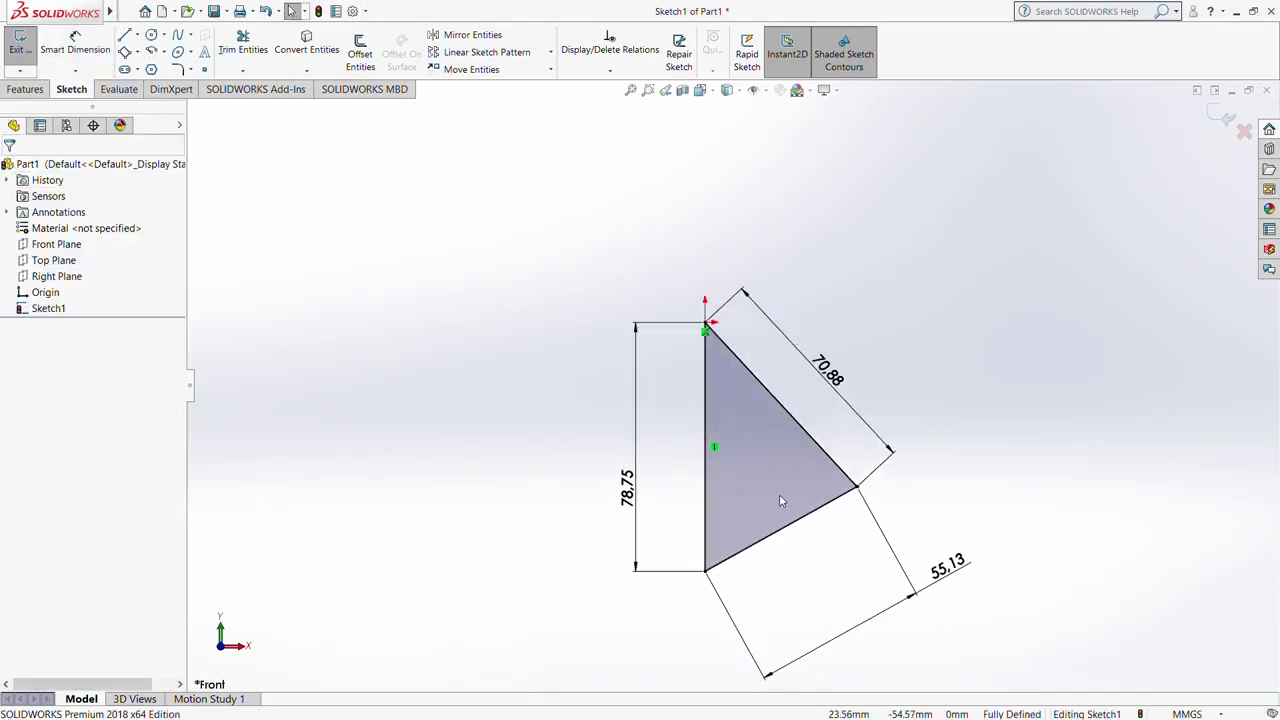
pyautogui.scroll(-1, 779, 494)
pyautogui.click(65, 58)
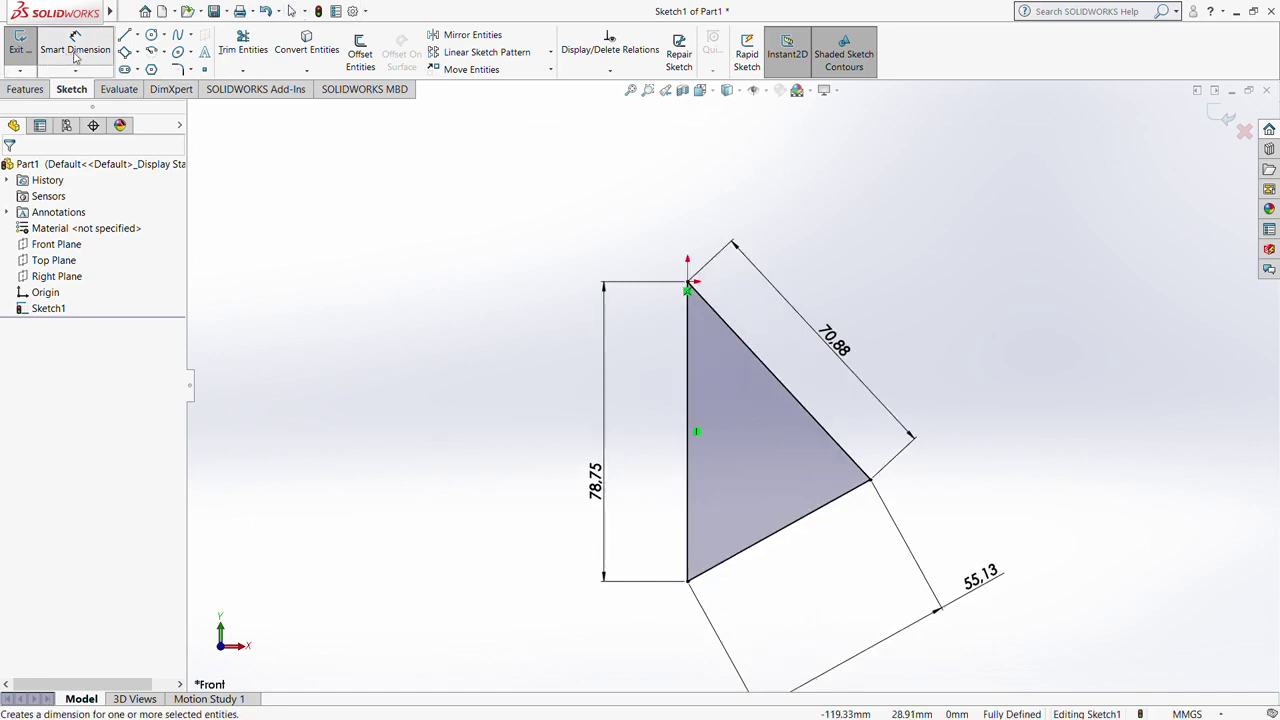
pyautogui.click(25, 89)
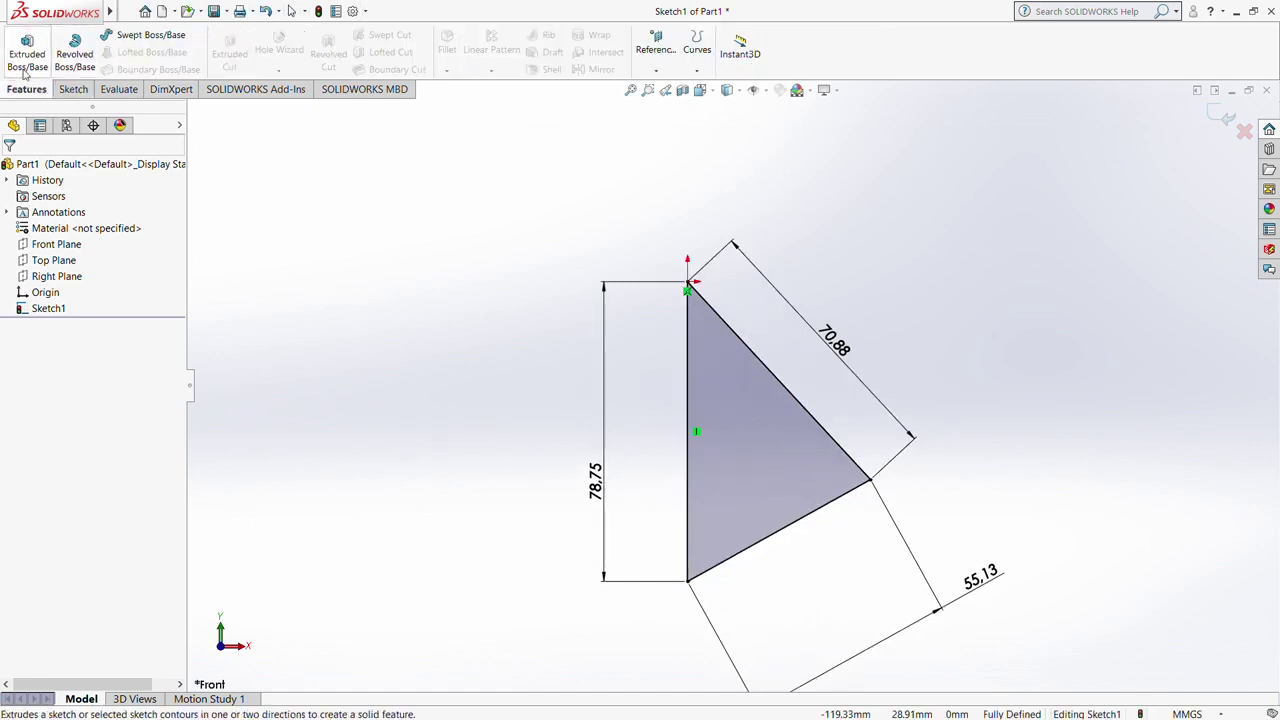
# Step: Extrude the triangle sketch 7.5 mm into a thin solid plate
pyautogui.click(27, 58)
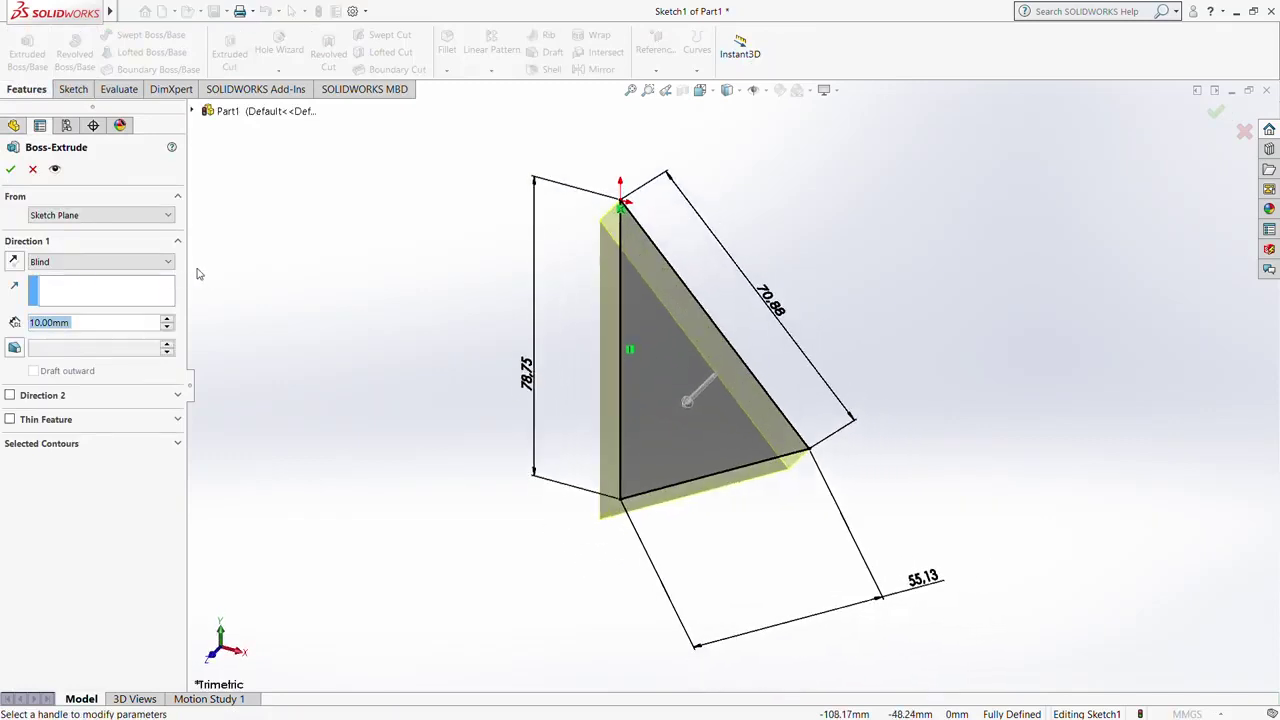
pyautogui.write('7.5')
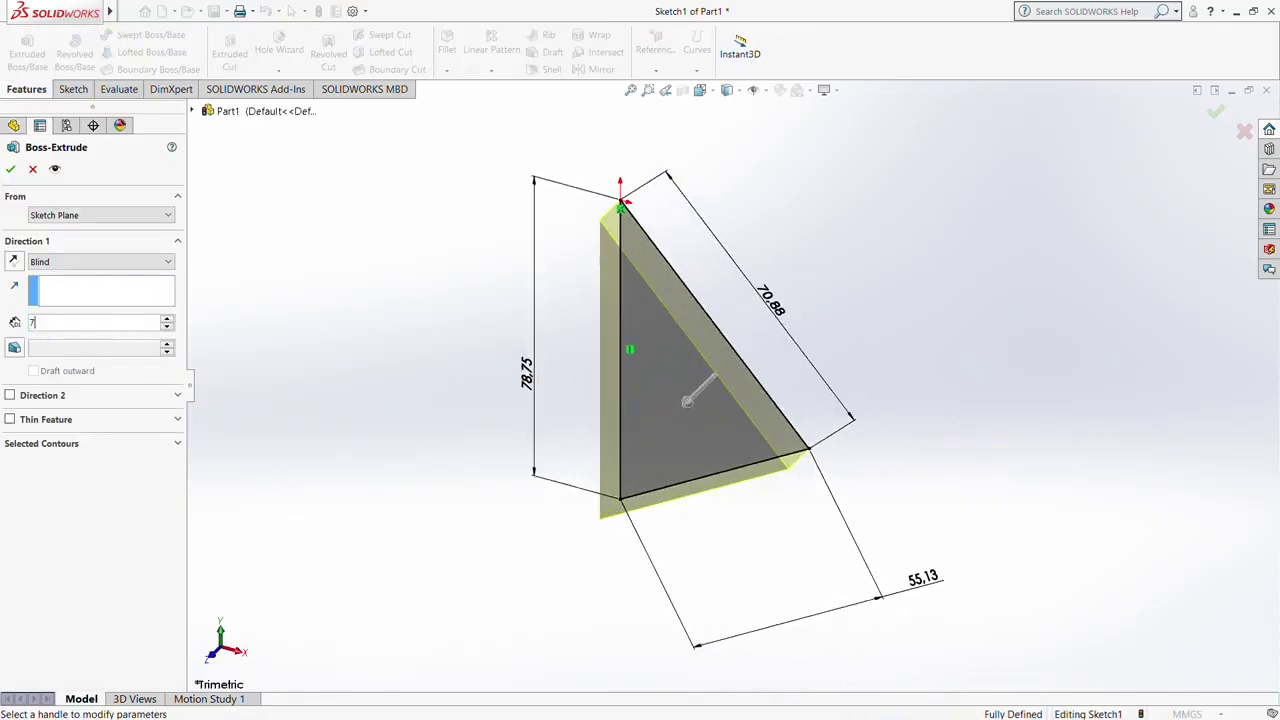
pyautogui.click(12, 173)
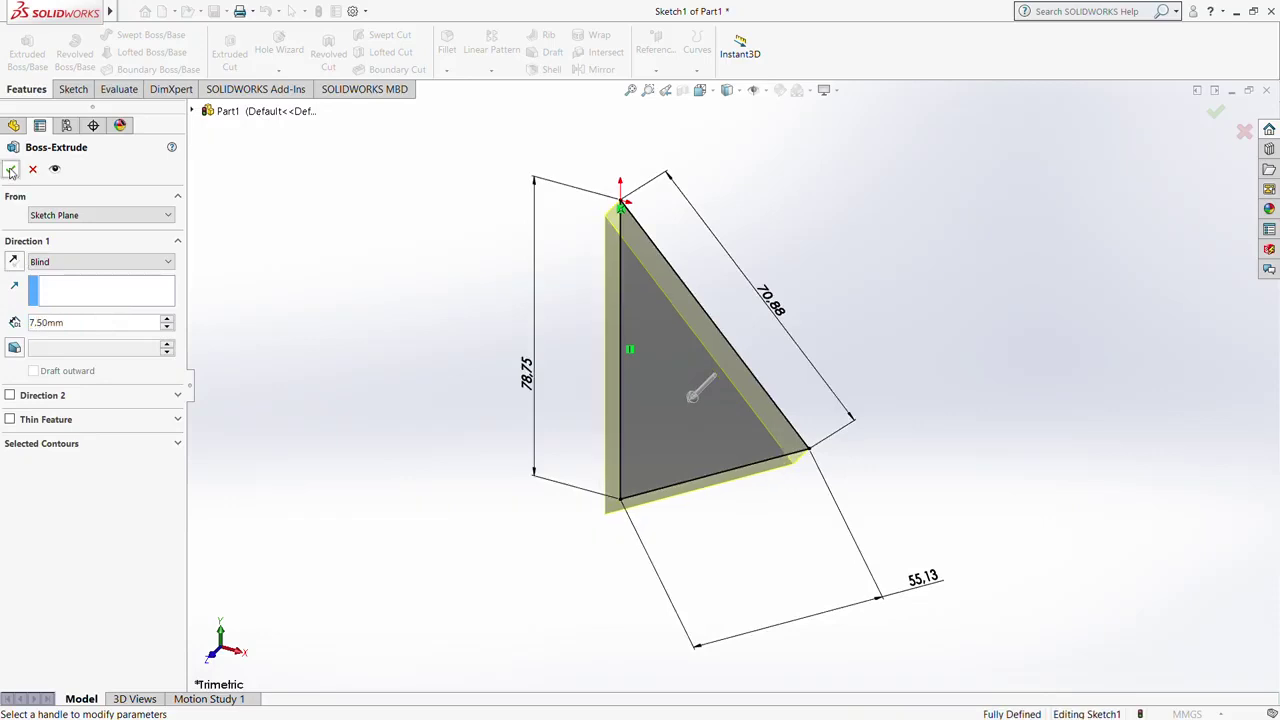
pyautogui.click(685, 380)
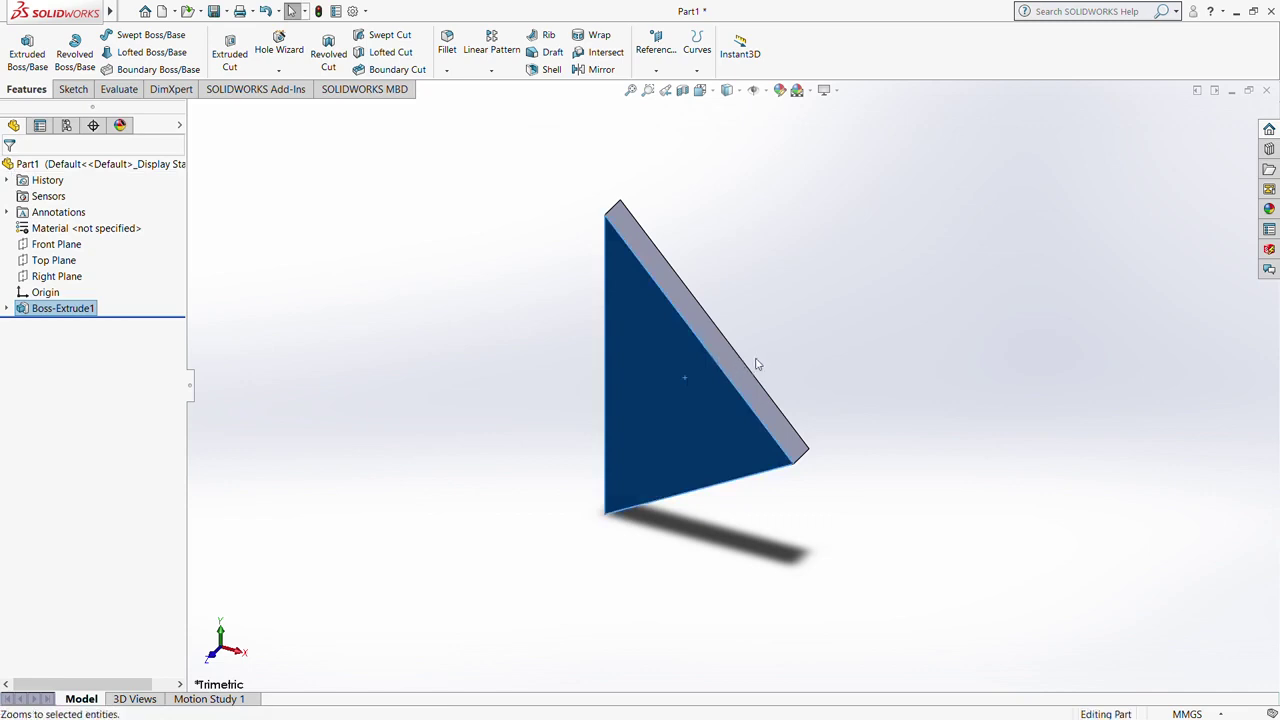
# Step: In a new sketch on the plate face, offset the triangle outline 5 mm inward
pyautogui.click(719, 360)
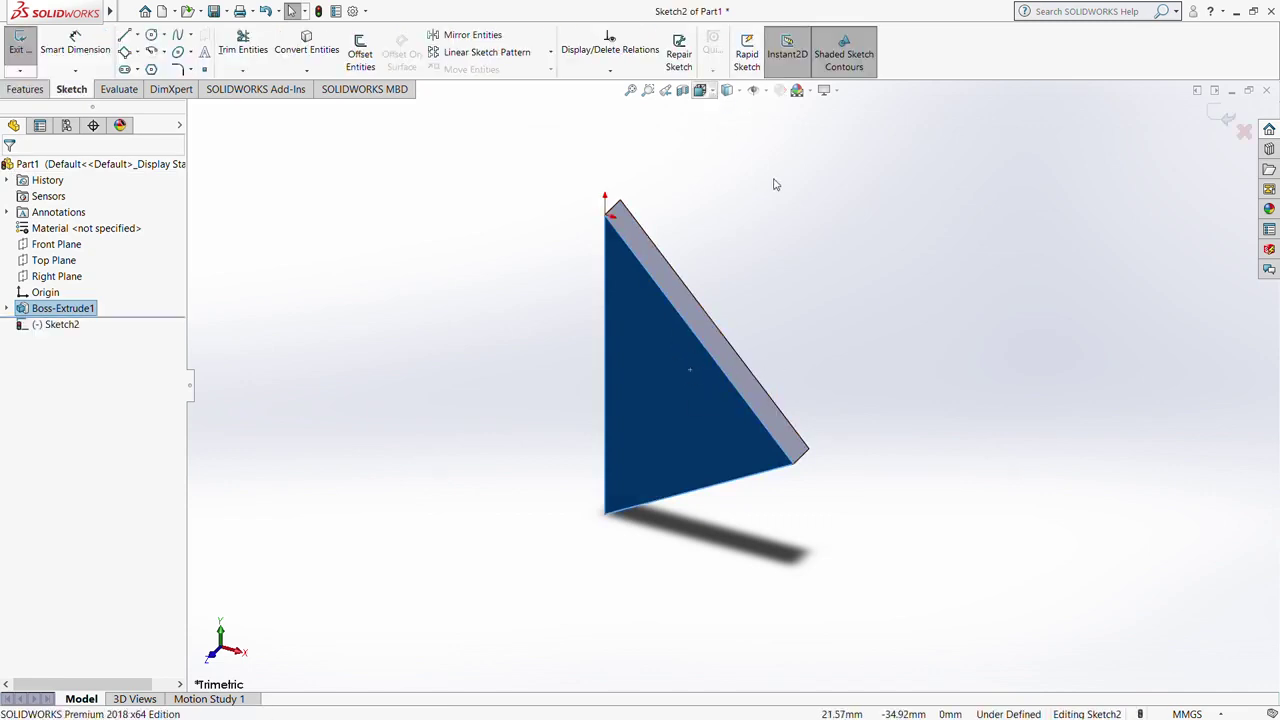
pyautogui.hotkey('ctrl', '8')
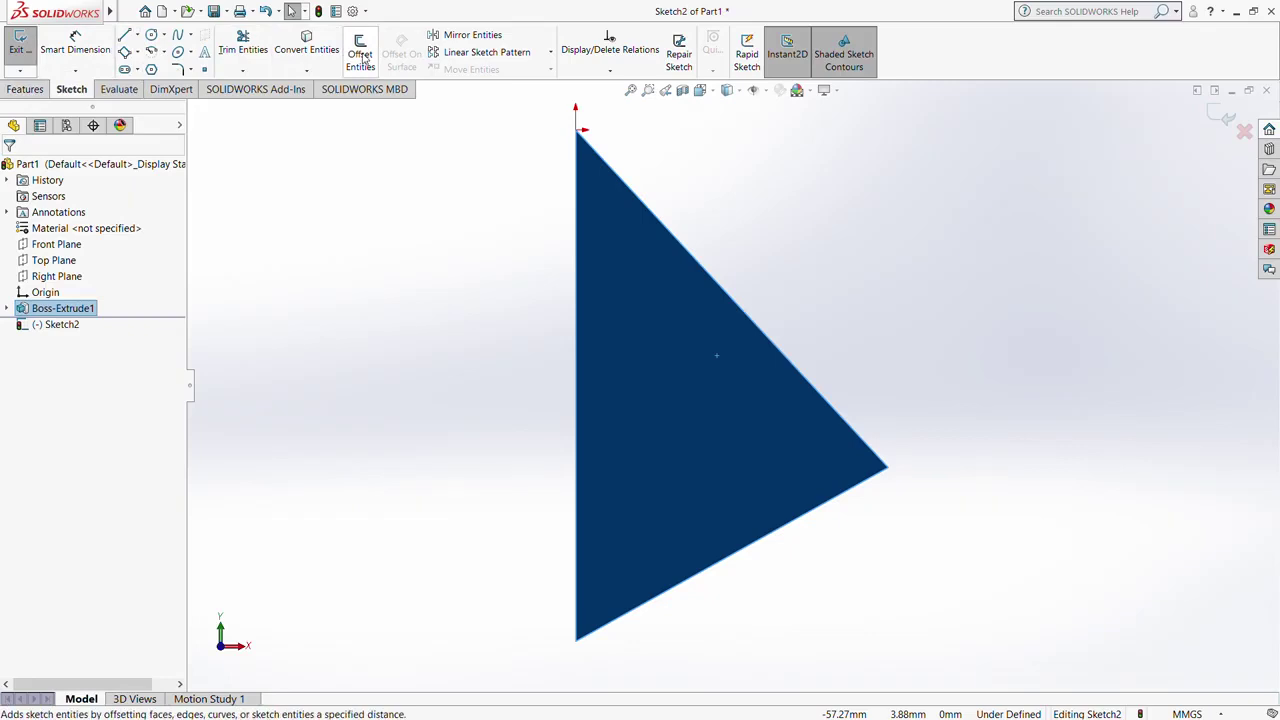
pyautogui.click(364, 60)
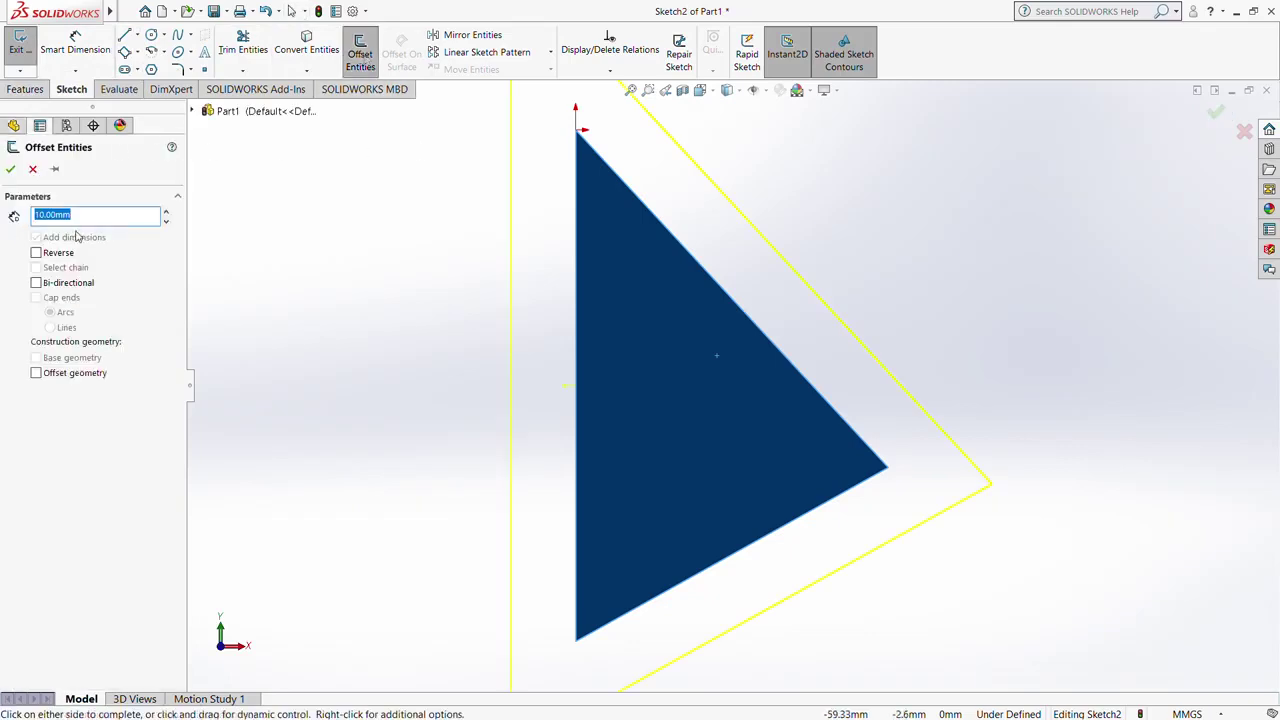
pyautogui.write('5')
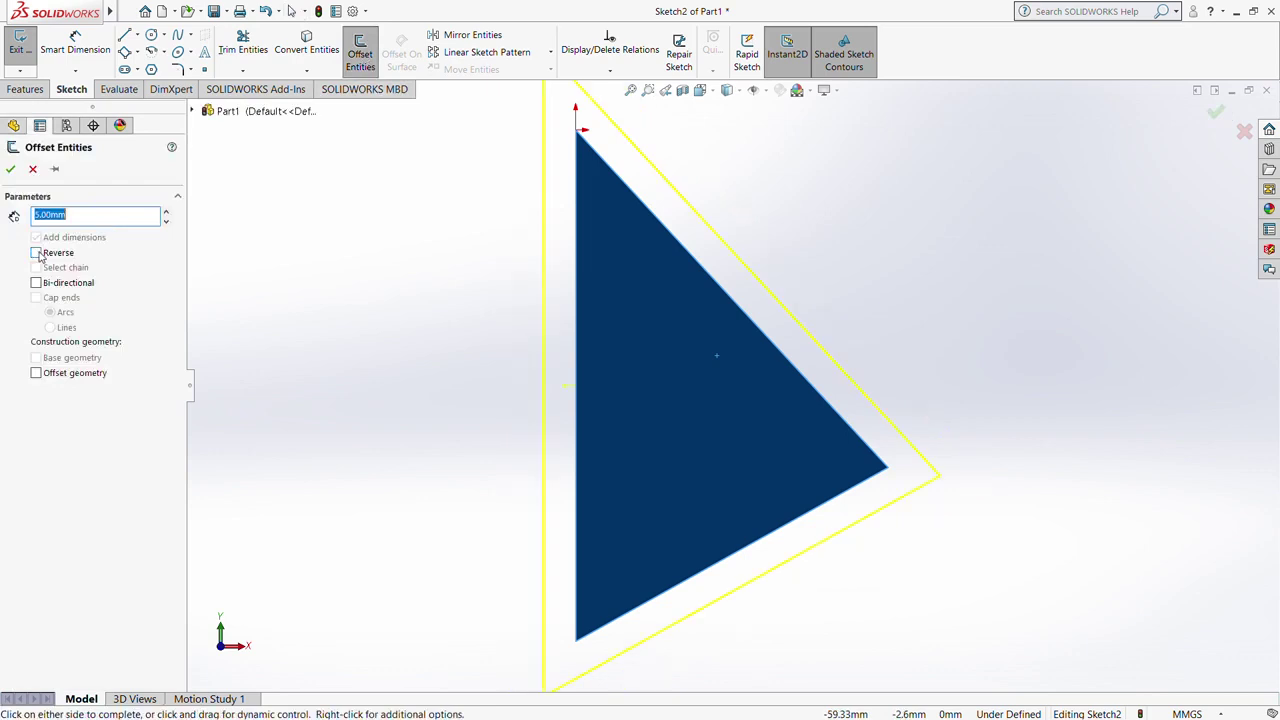
pyautogui.click(37, 254)
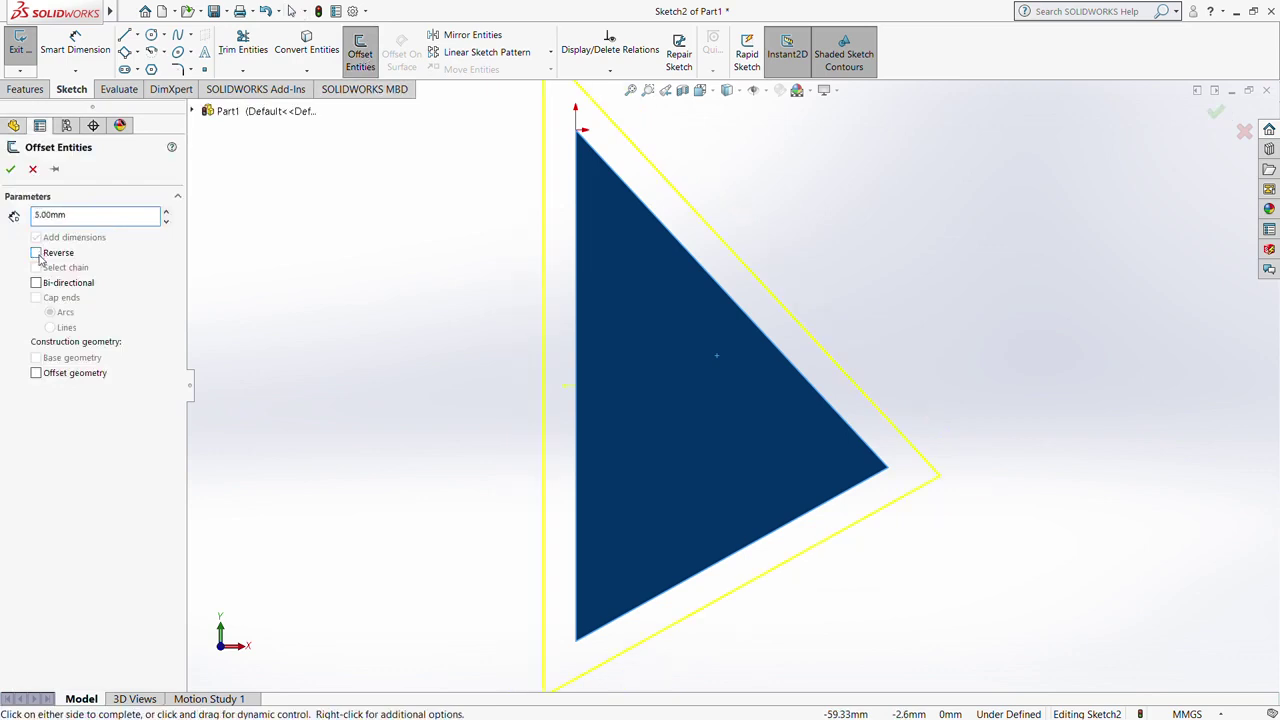
pyautogui.click(12, 171)
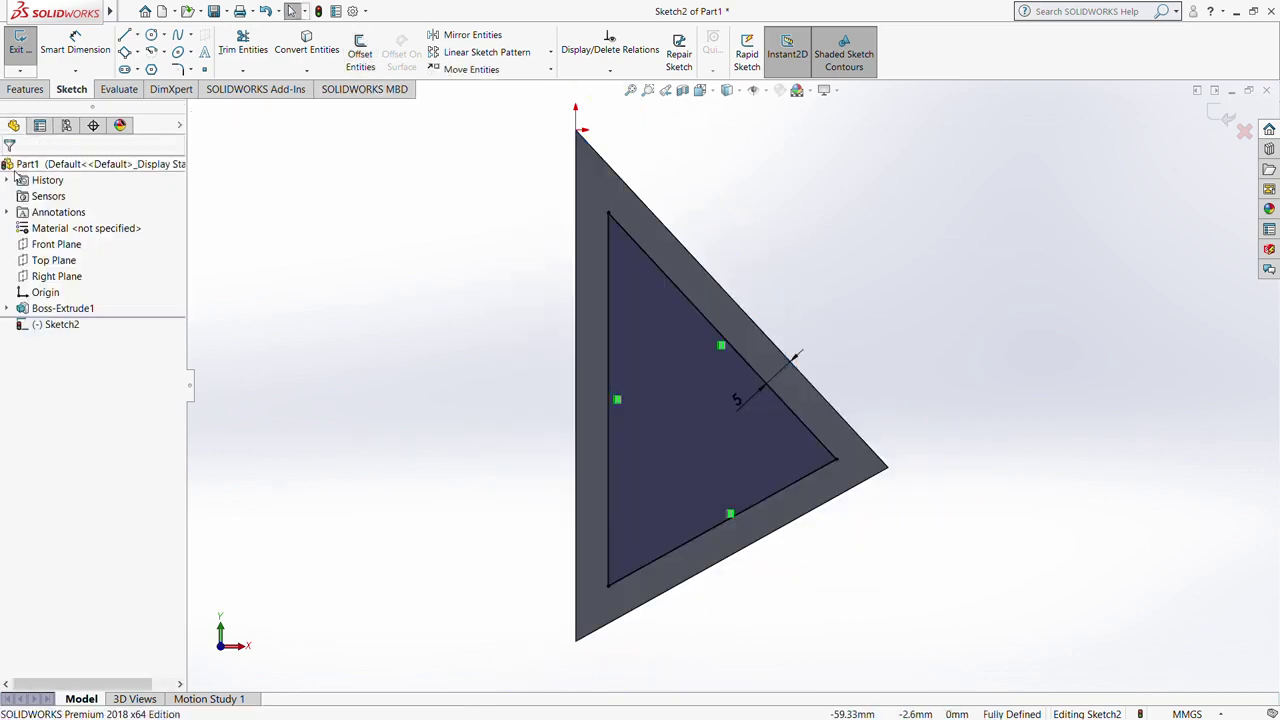
pyautogui.click(25, 89)
# Step: Cut the inner triangle 2 mm deep into the plate as a blind pocket
pyautogui.click(229, 53)
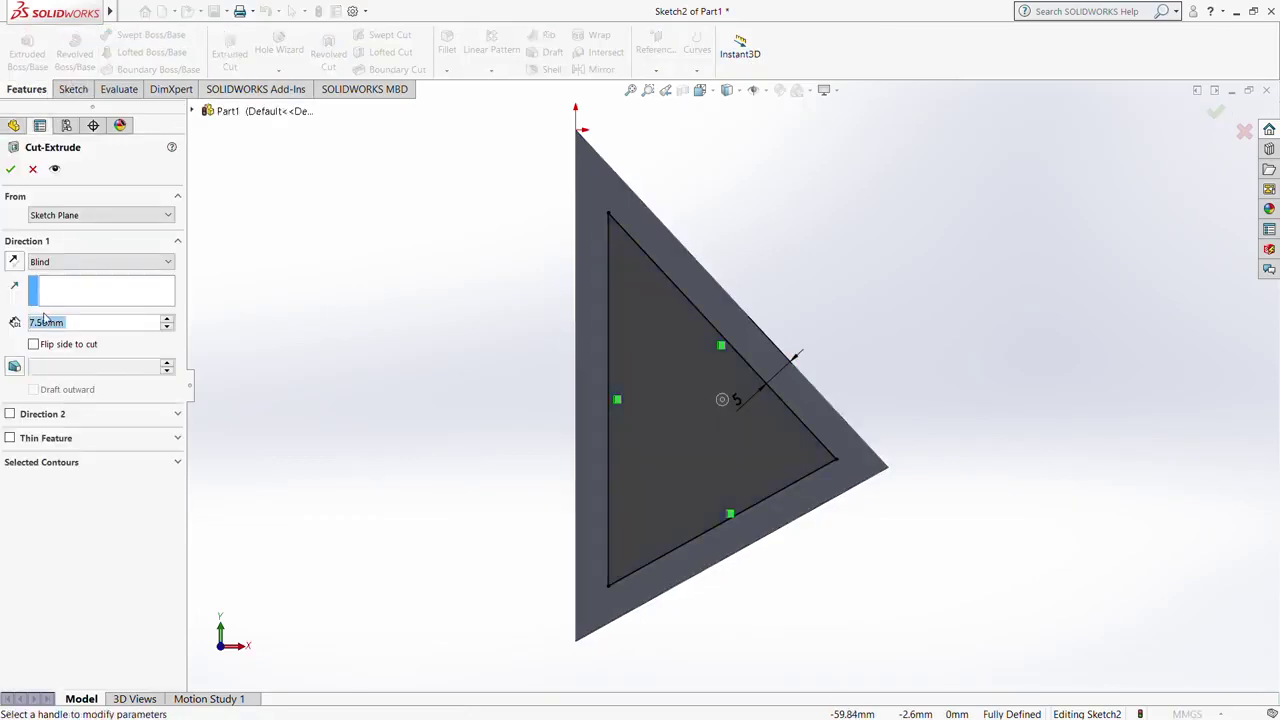
pyautogui.write('2')
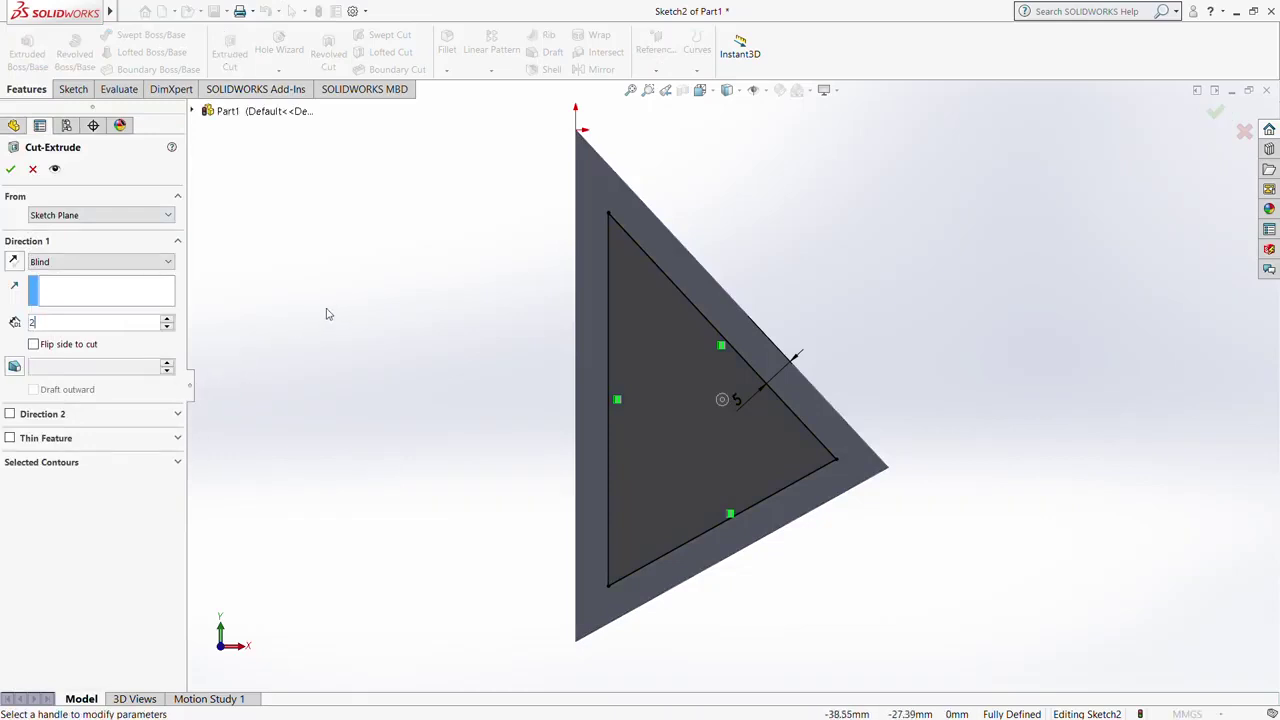
pyautogui.moveTo(506, 349); pyautogui.dragTo(646, 337, button='middle')
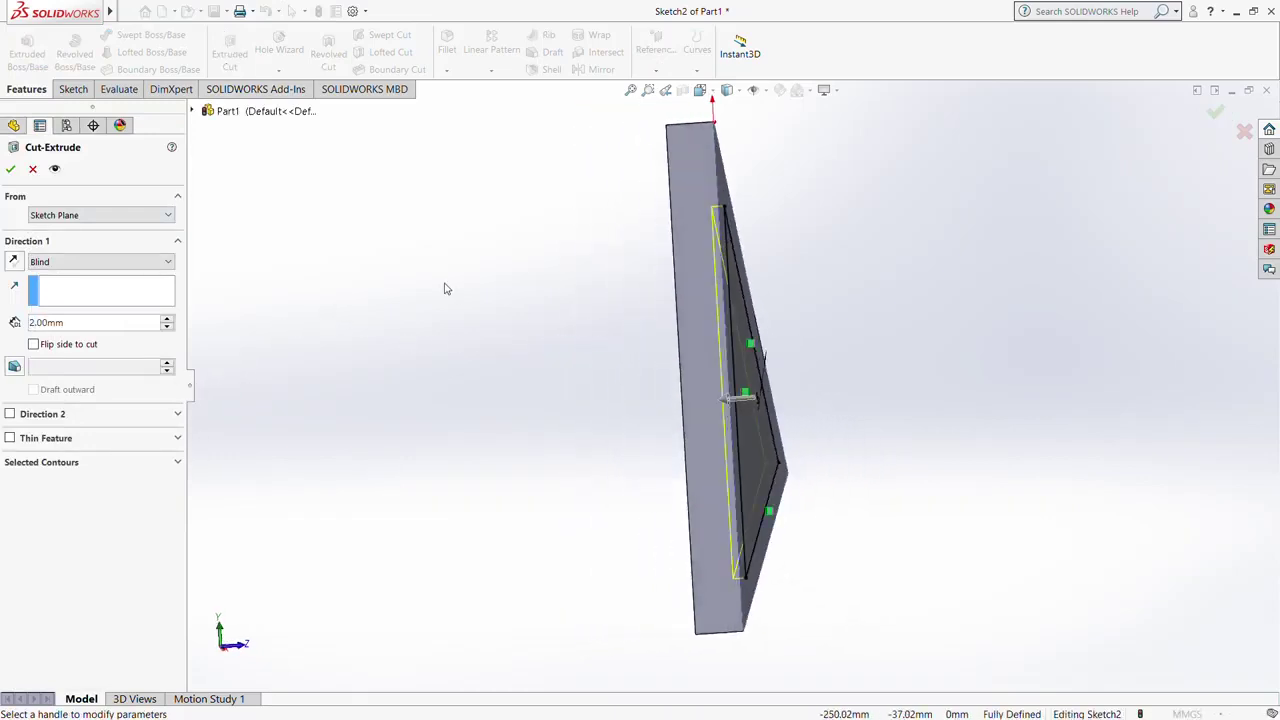
pyautogui.click(10, 170)
# Step: Start a new sketch, Sketch3, on the plate's front face
pyautogui.moveTo(675, 377); pyautogui.dragTo(612, 336, button='middle')
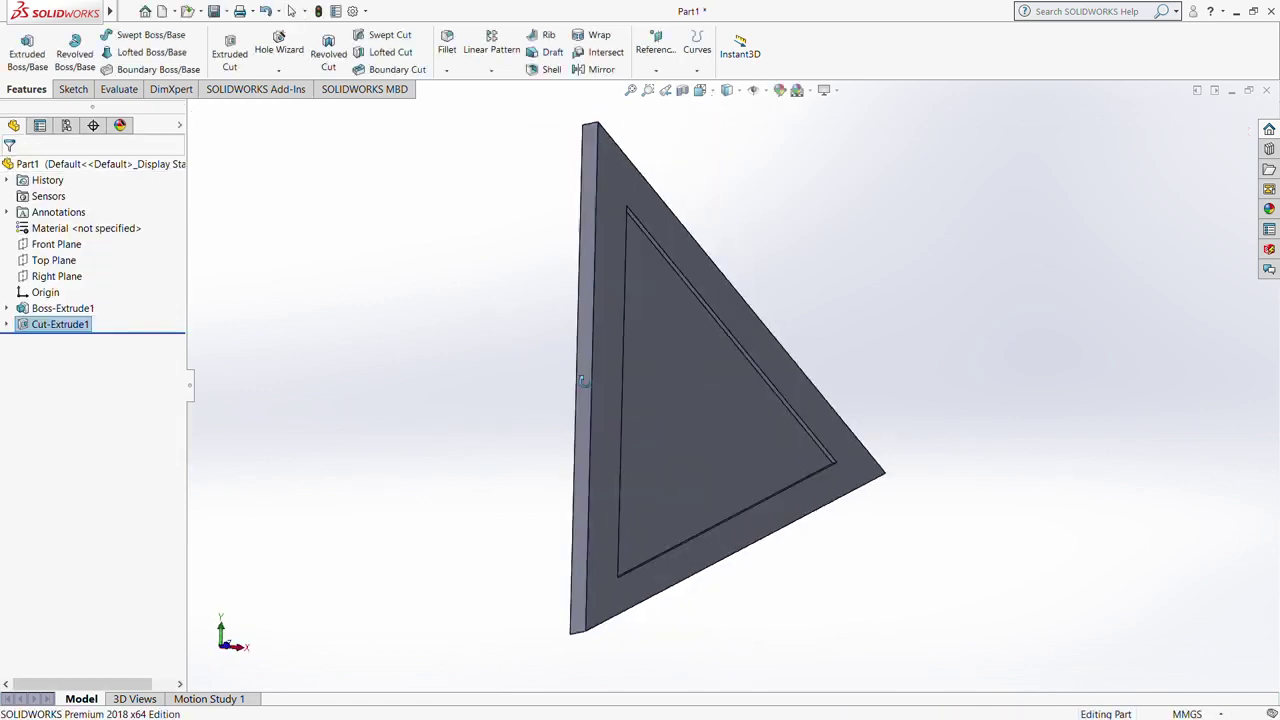
pyautogui.click(612, 336)
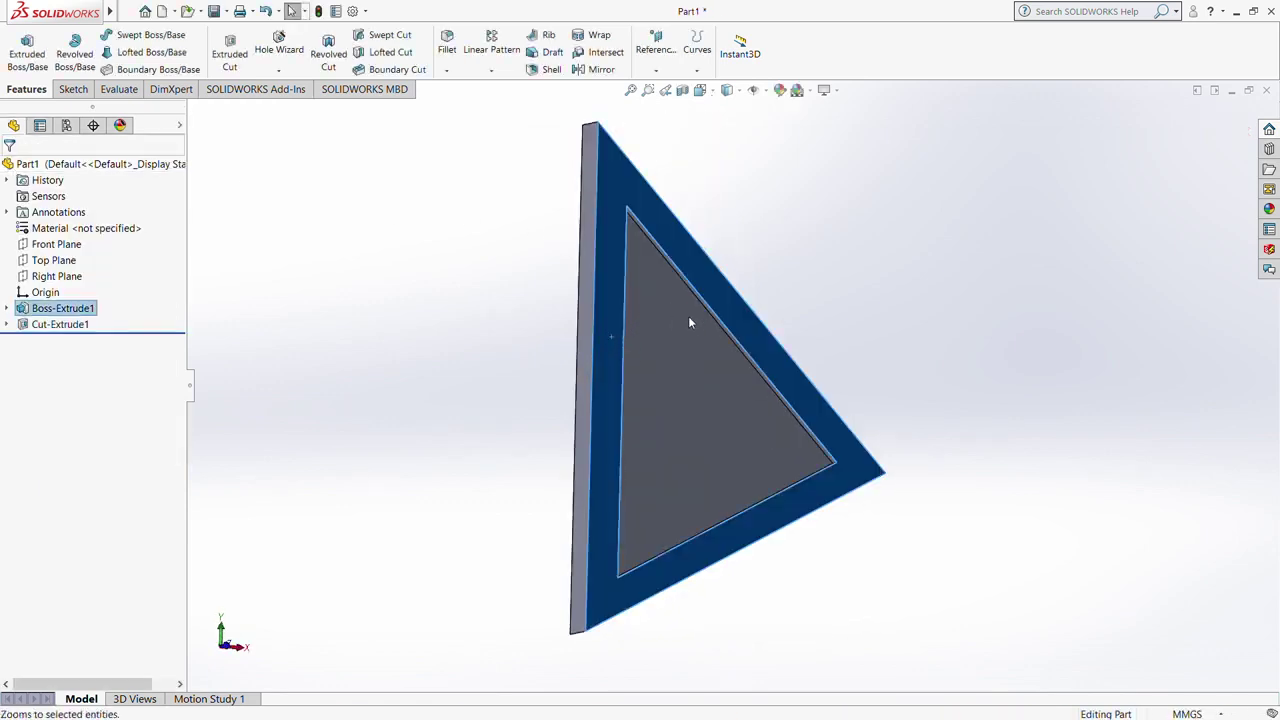
pyautogui.click(642, 315)
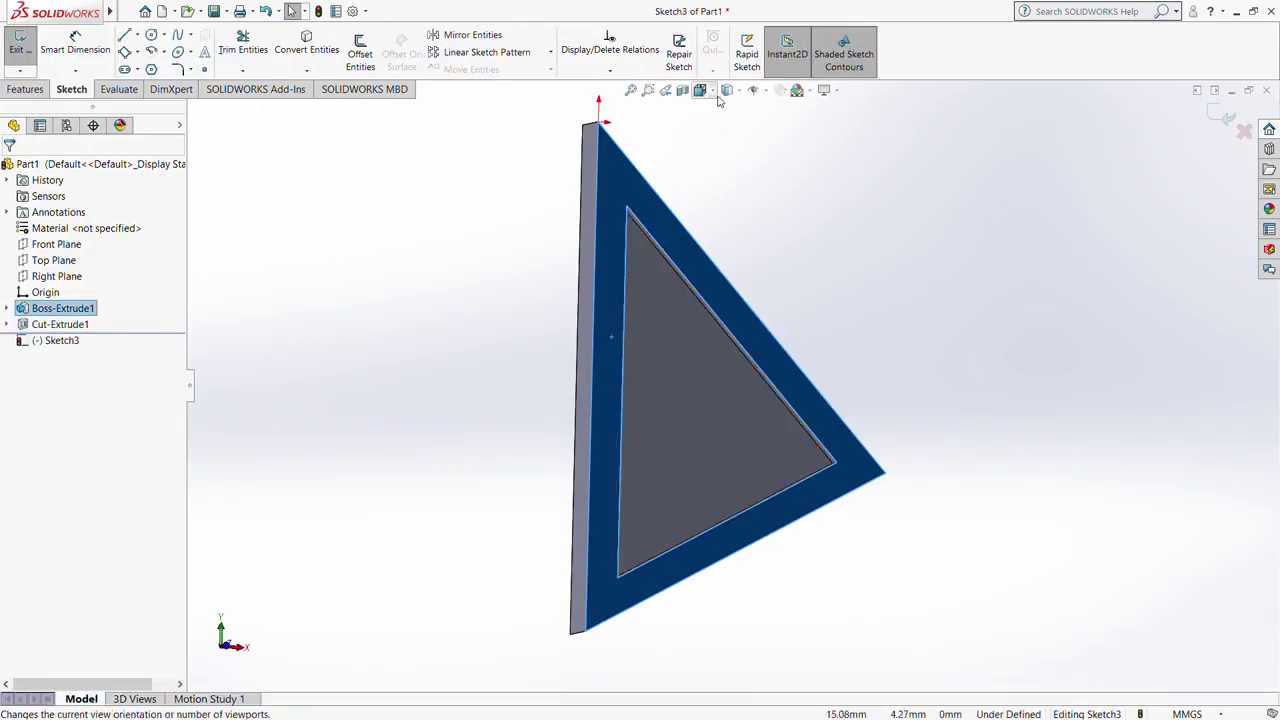
# Step: Draw three circles centred on the triangle's top, right and bottom corners
pyautogui.hotkey('ctrl', '8')
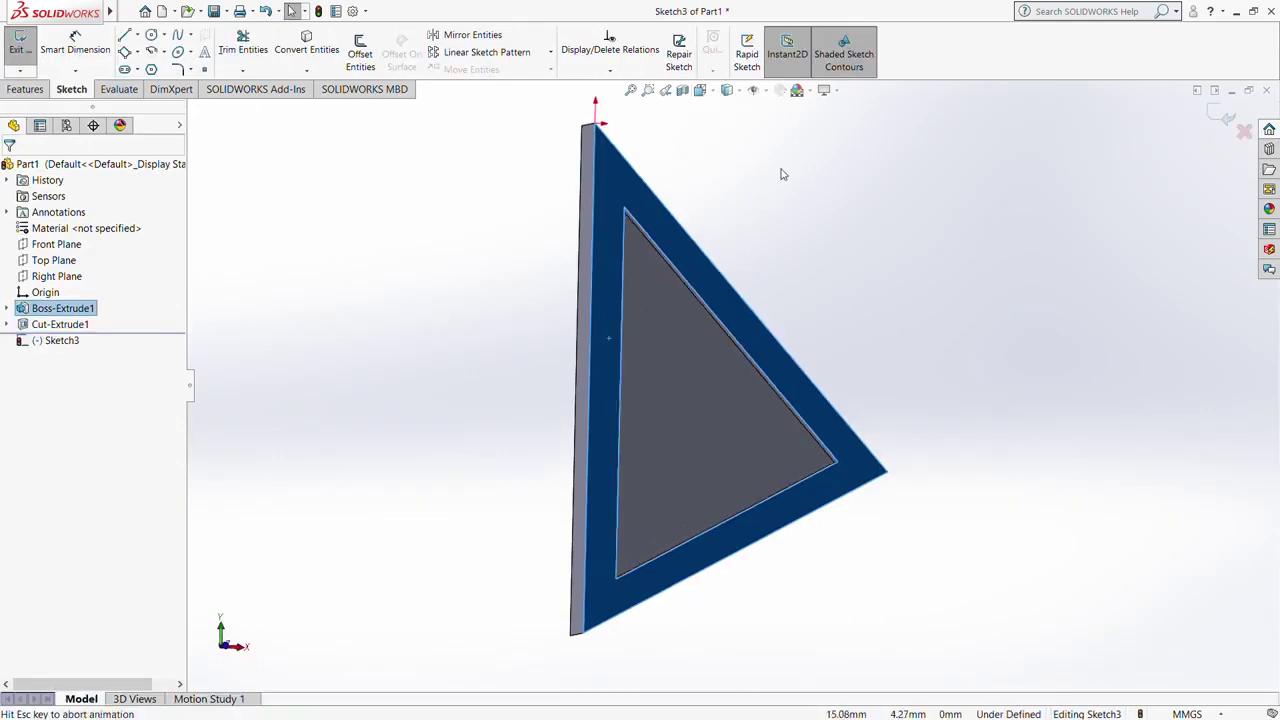
pyautogui.hotkey('ctrl', 'z')
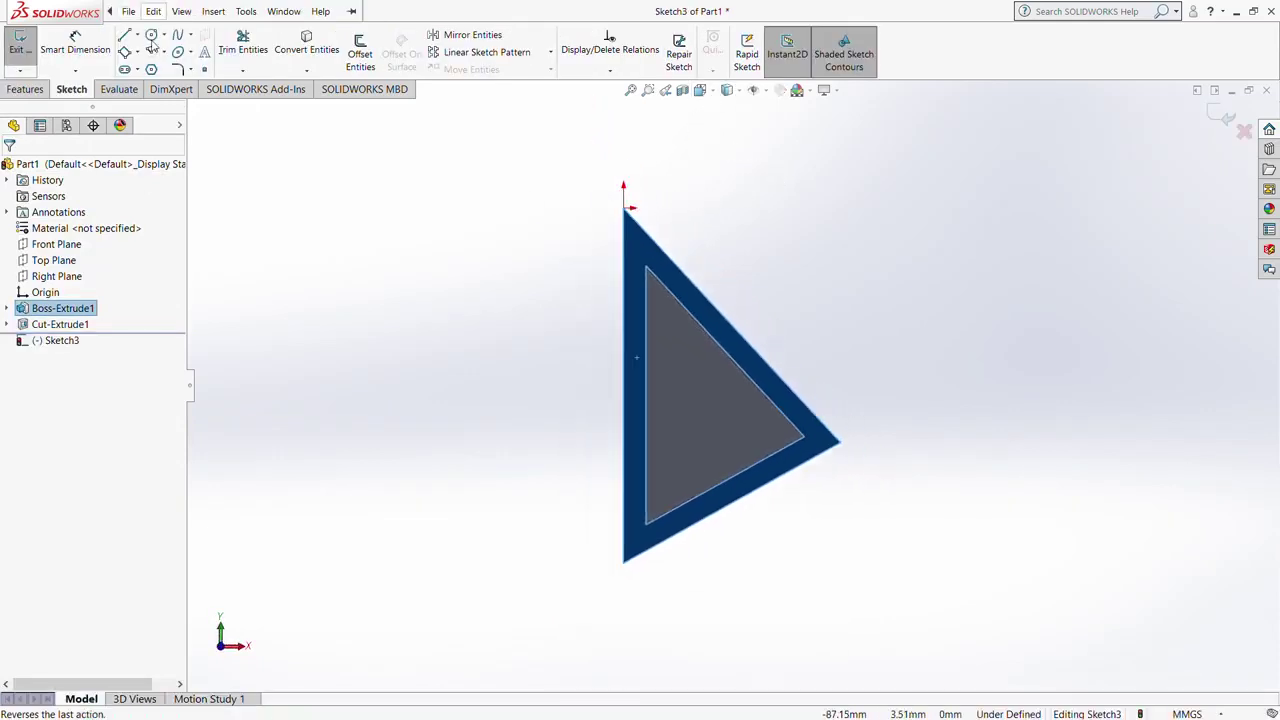
pyautogui.click(514, 151)
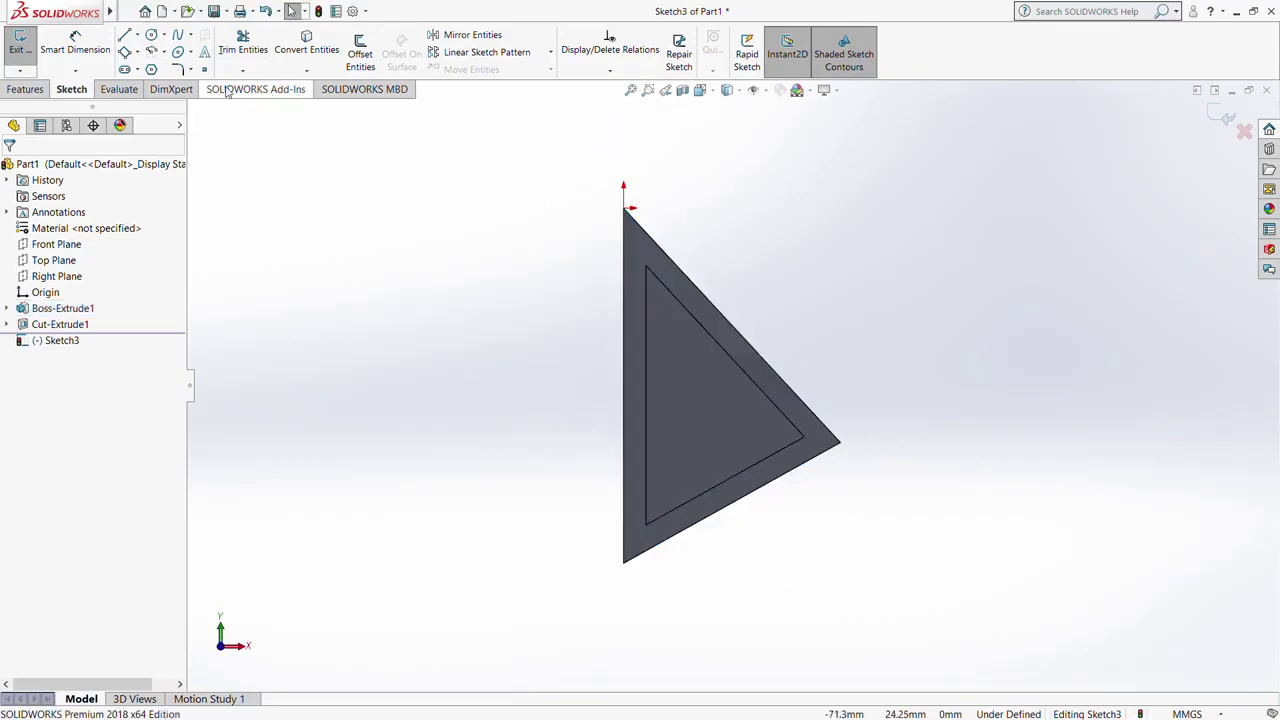
pyautogui.click(151, 34)
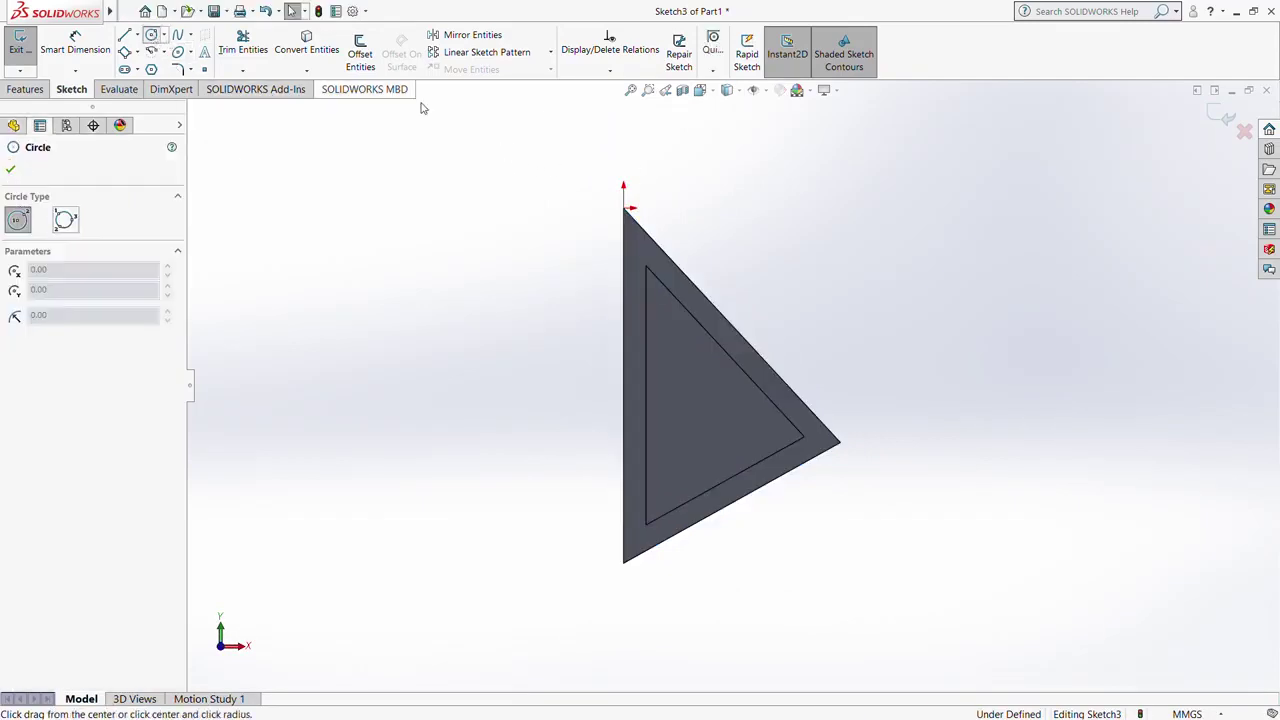
pyautogui.click(623, 208)
pyautogui.click(660, 178)
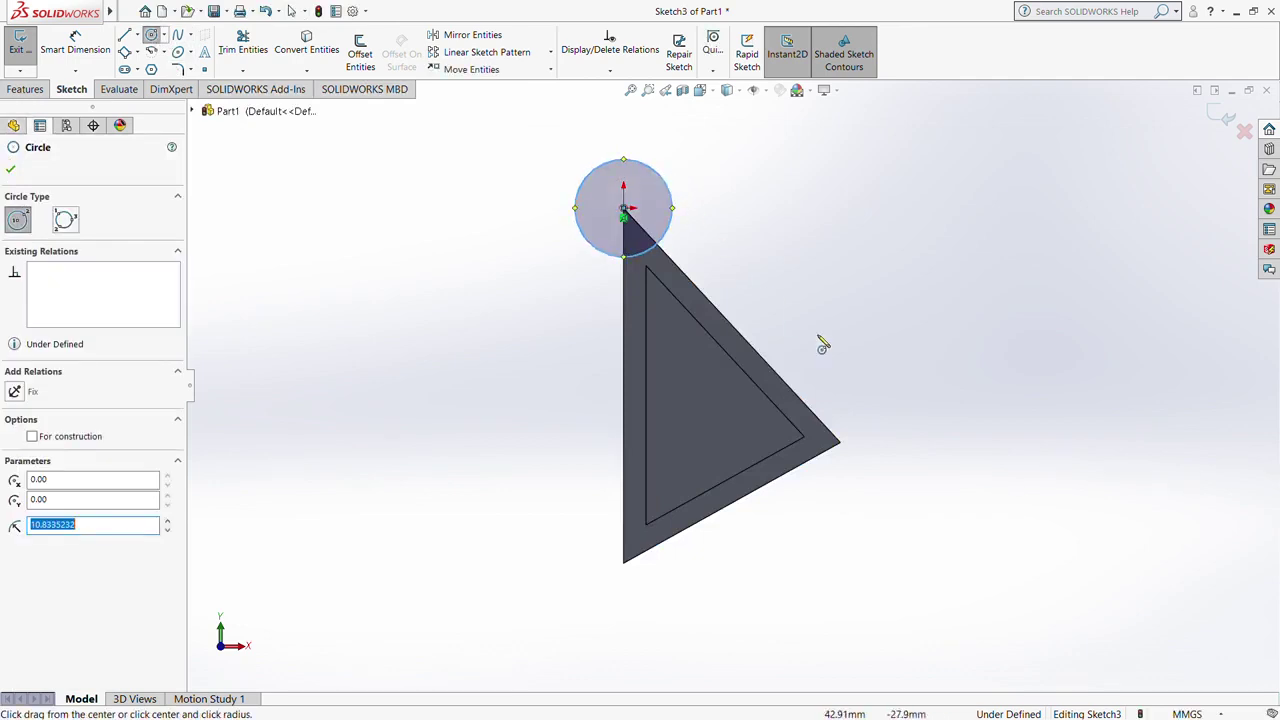
pyautogui.click(840, 444)
pyautogui.click(902, 437)
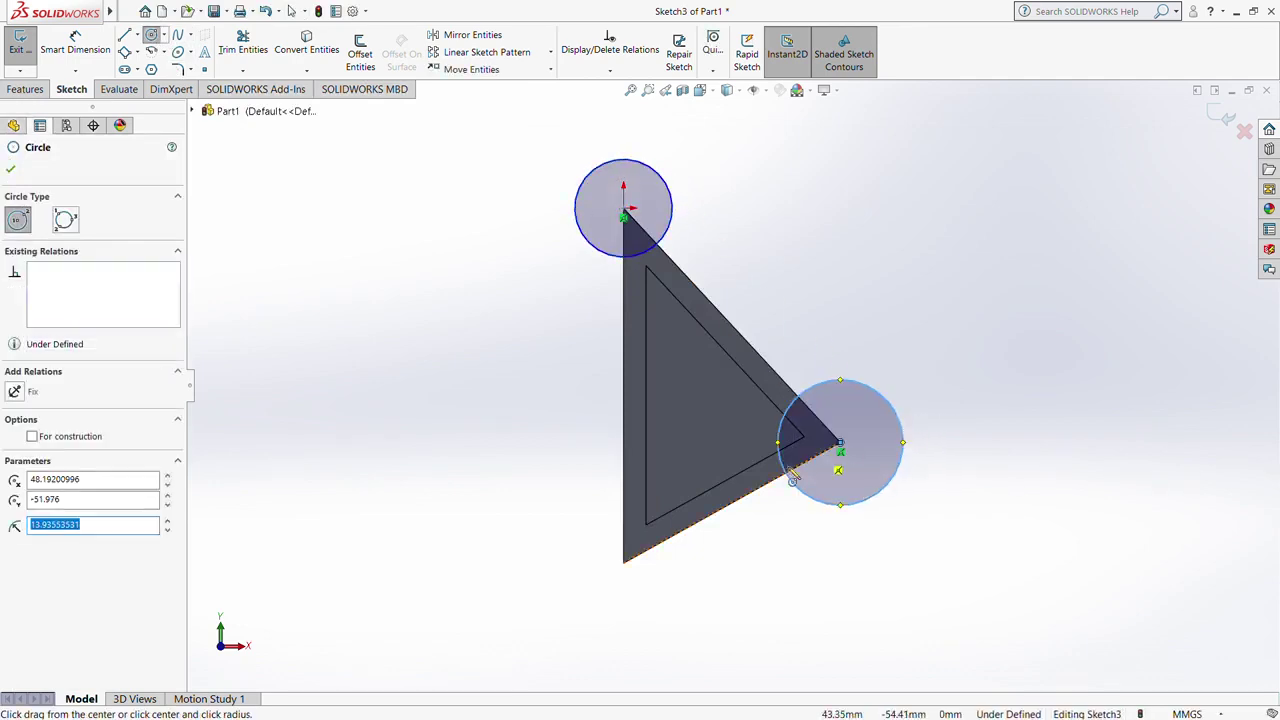
pyautogui.click(623, 563)
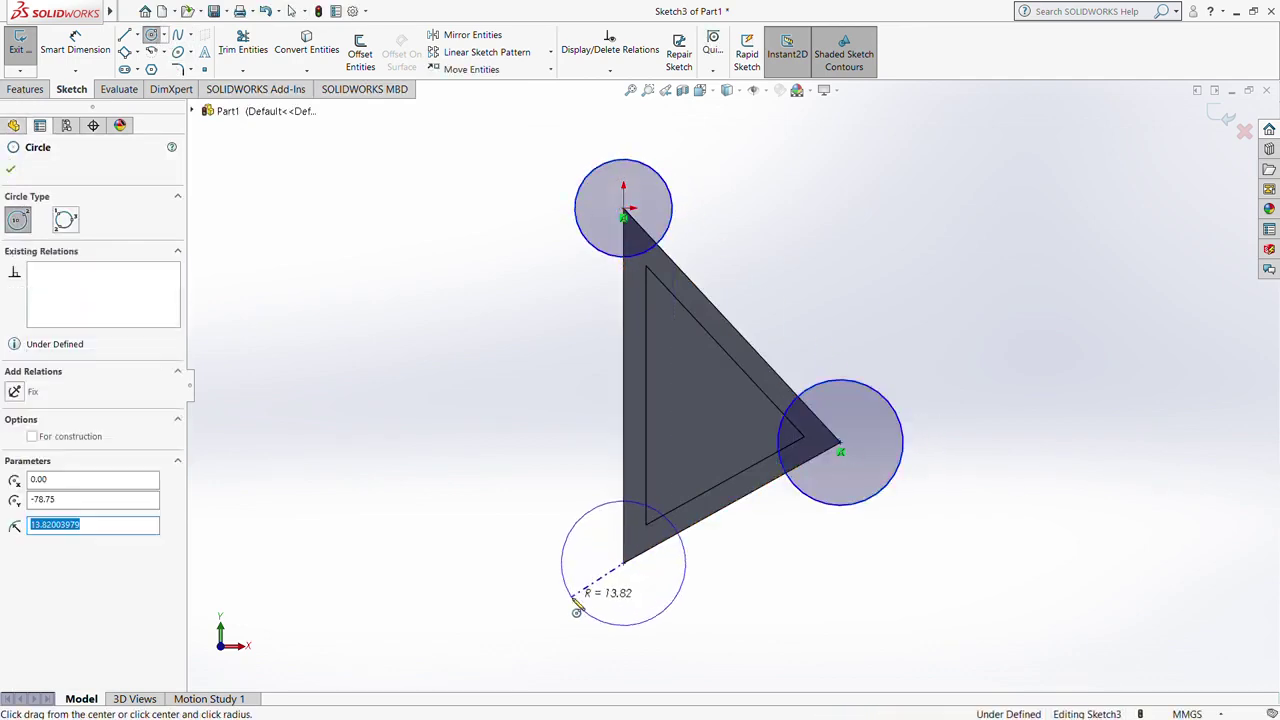
pyautogui.click(580, 604)
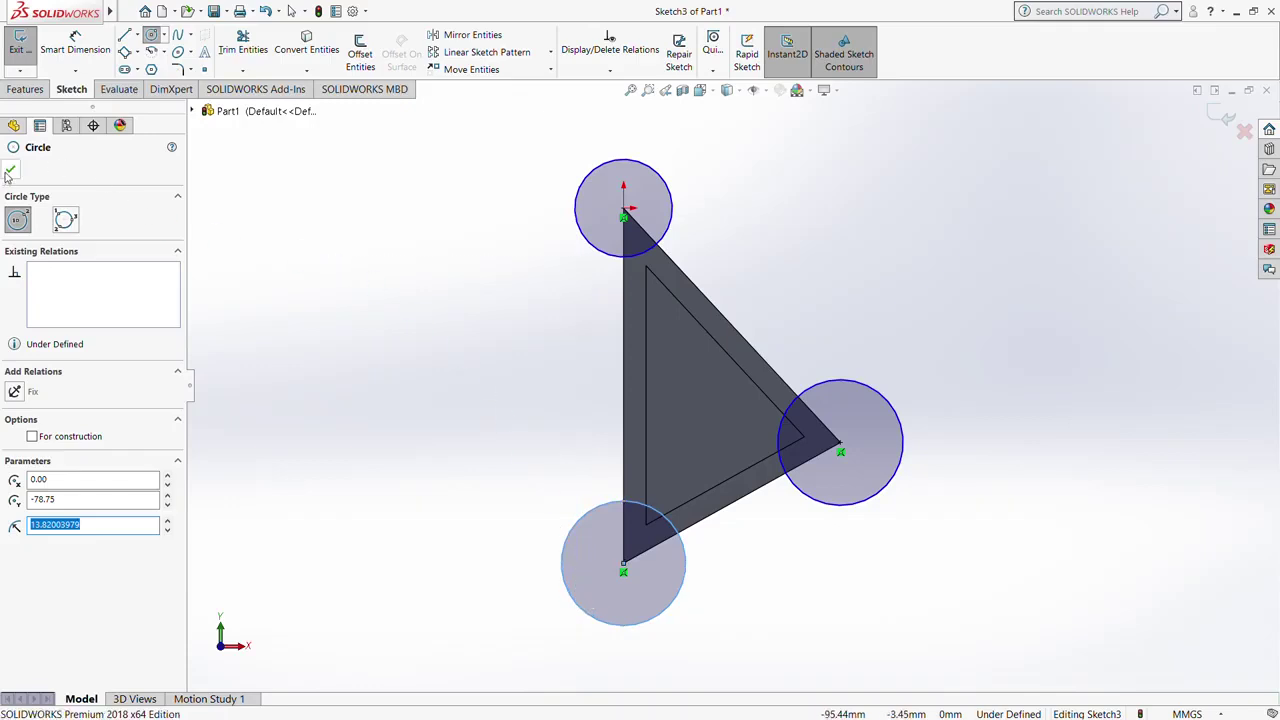
pyautogui.press('Escape')
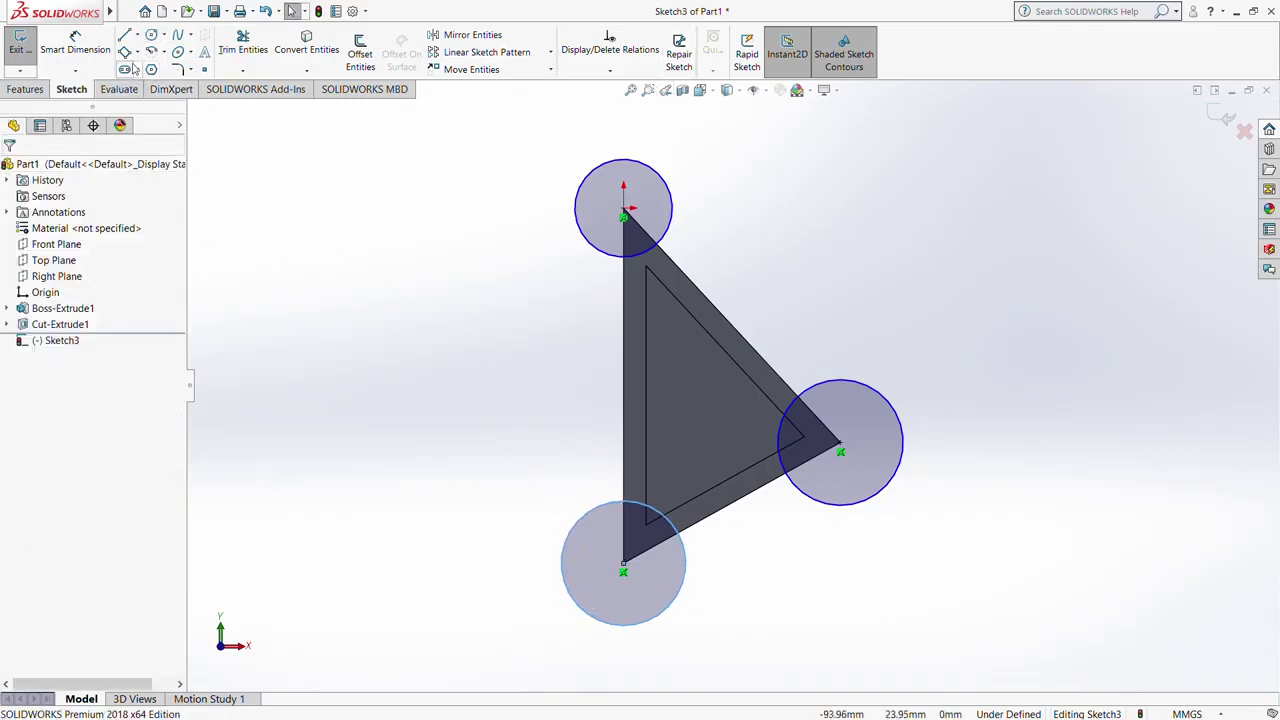
# Step: Dimension the top, right and bottom corner circles each to 30 mm diameter
pyautogui.click(75, 45)
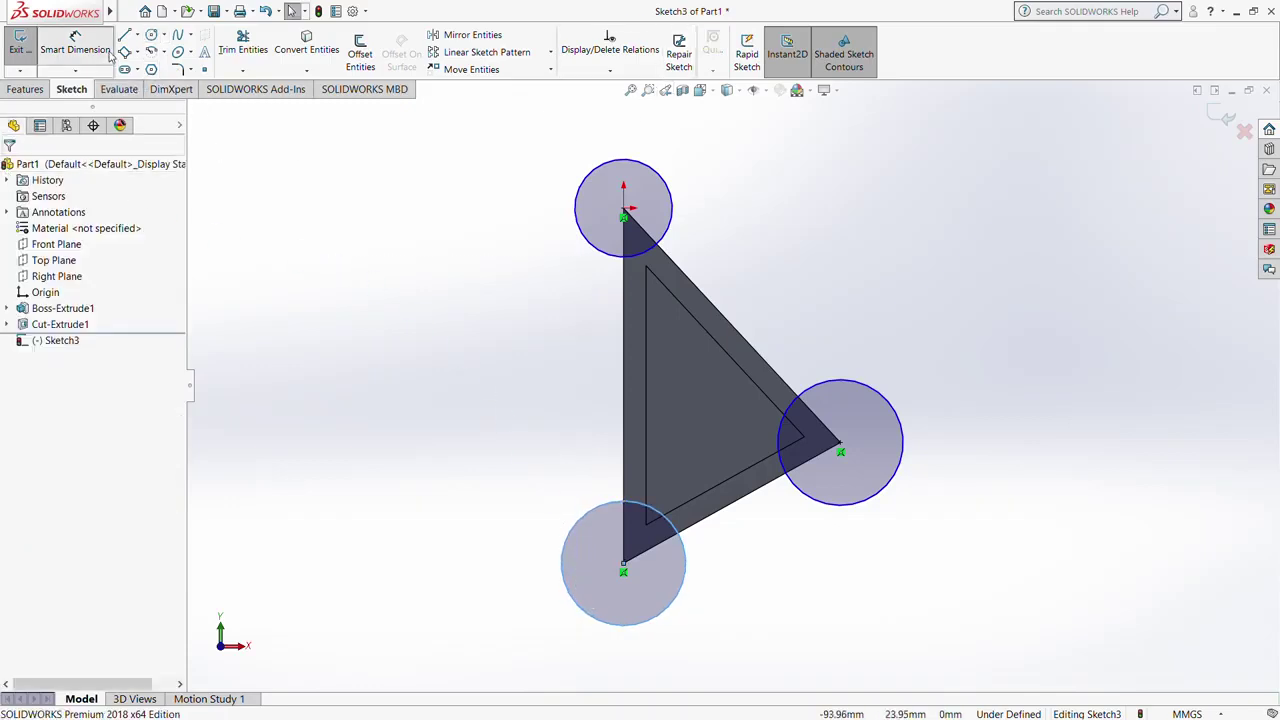
pyautogui.click(678, 209)
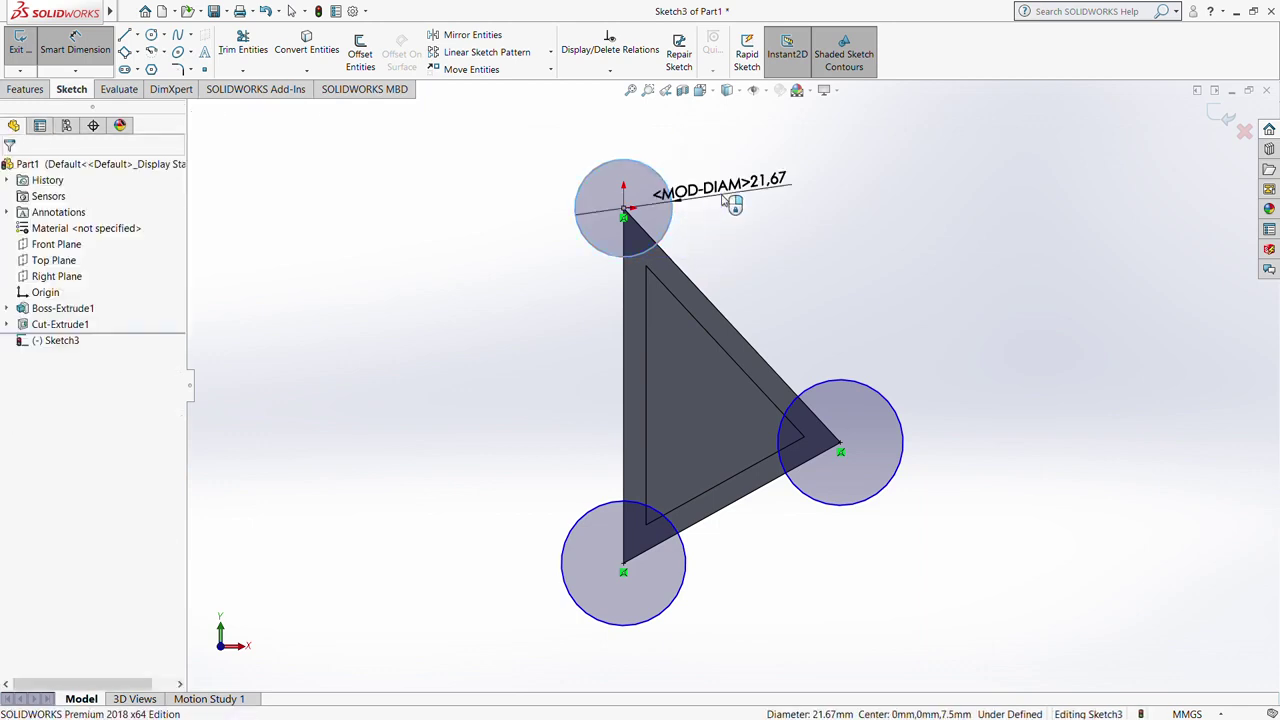
pyautogui.click(724, 200)
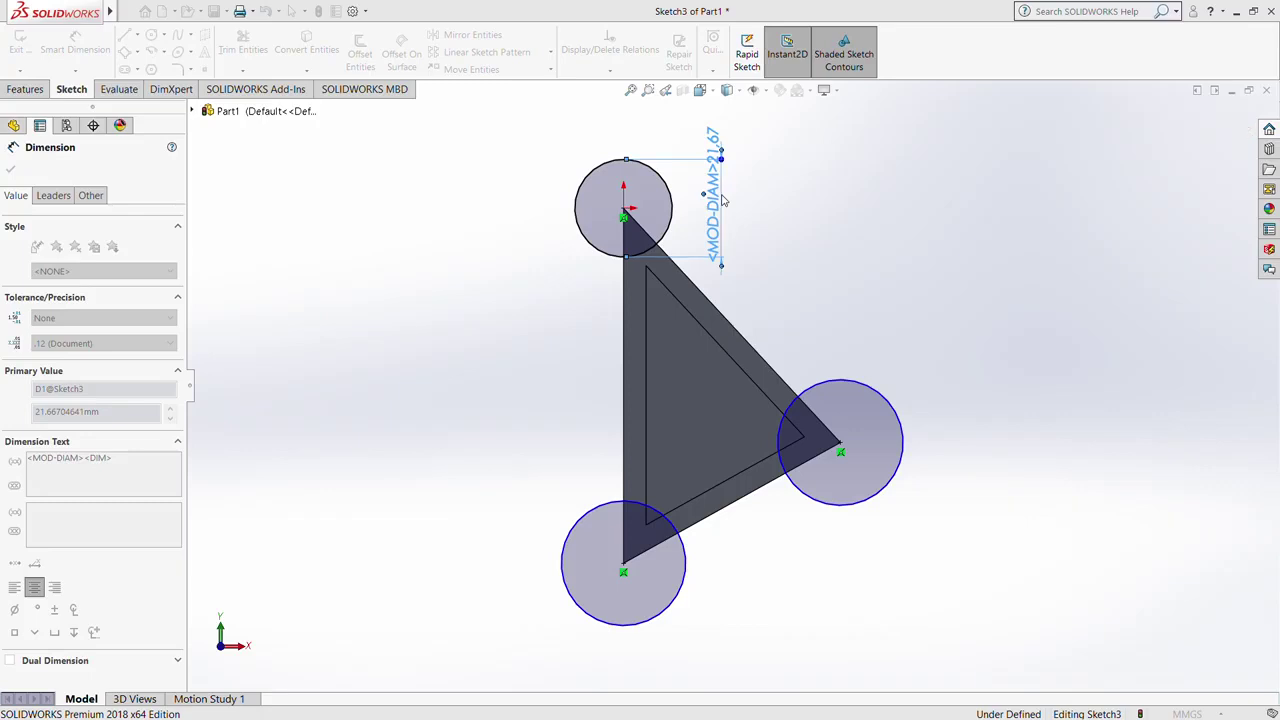
pyautogui.write('30')
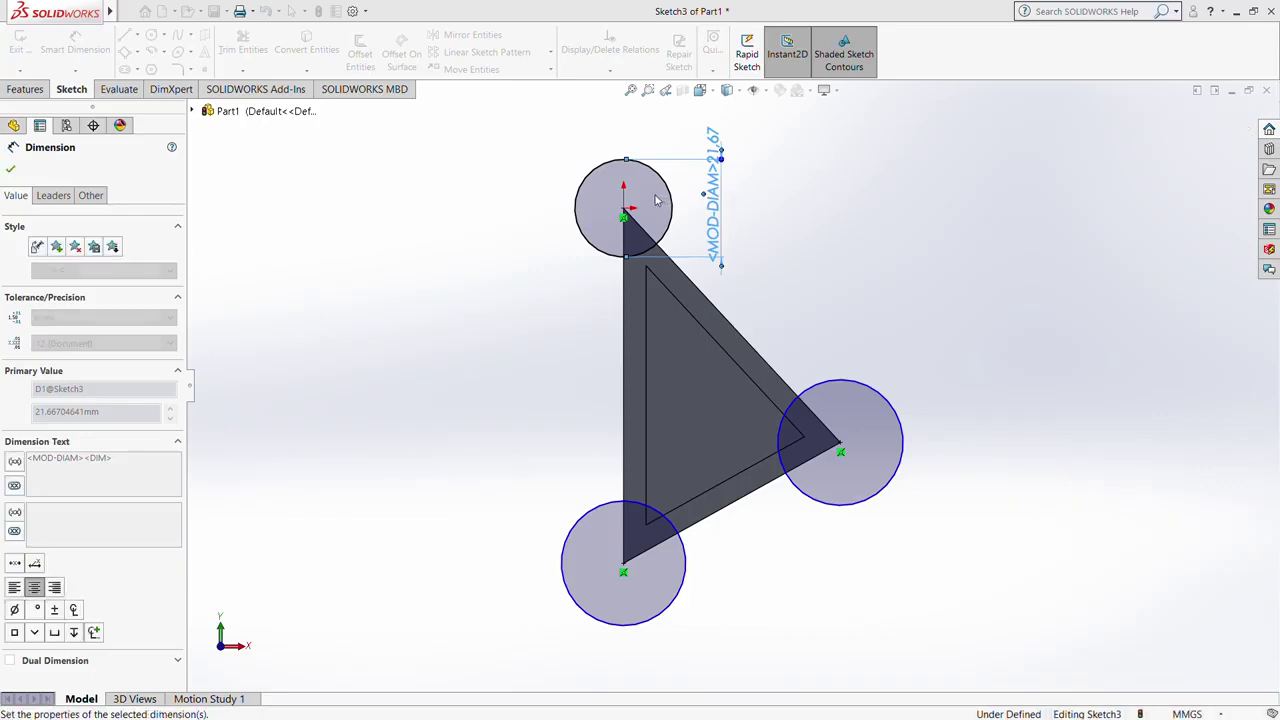
pyautogui.press('Return')
pyautogui.click(874, 394)
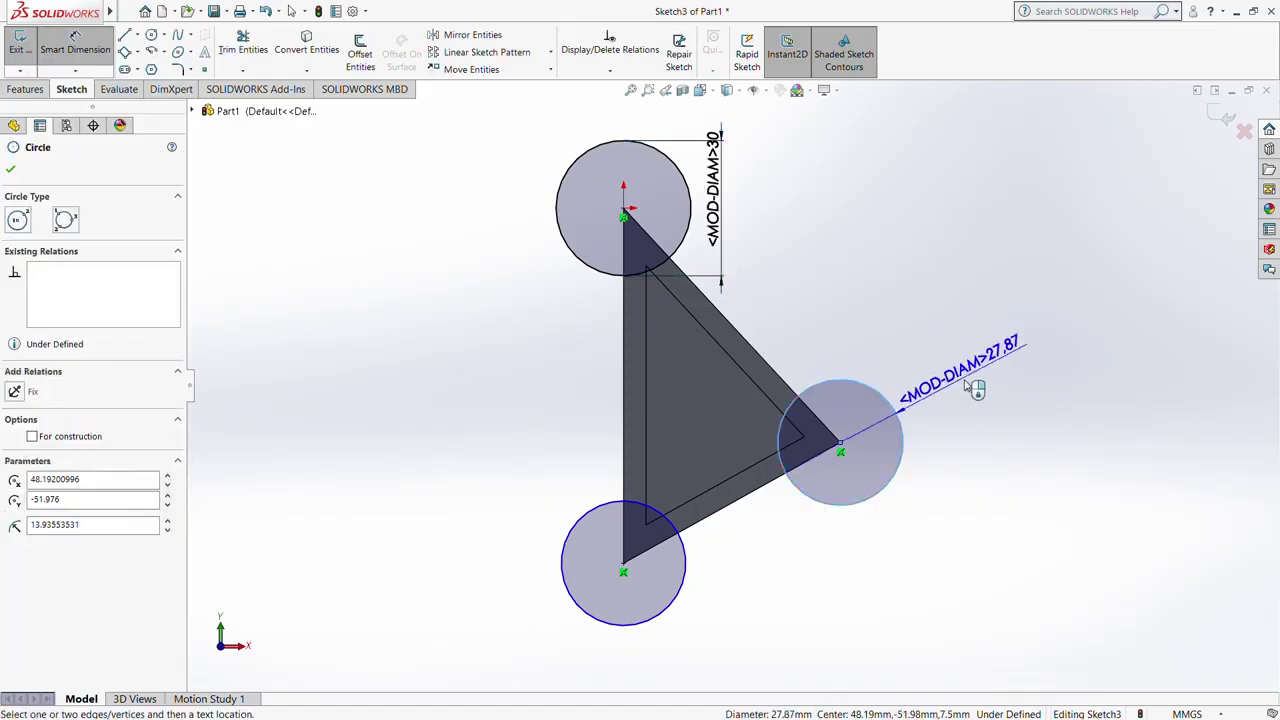
pyautogui.click(956, 418)
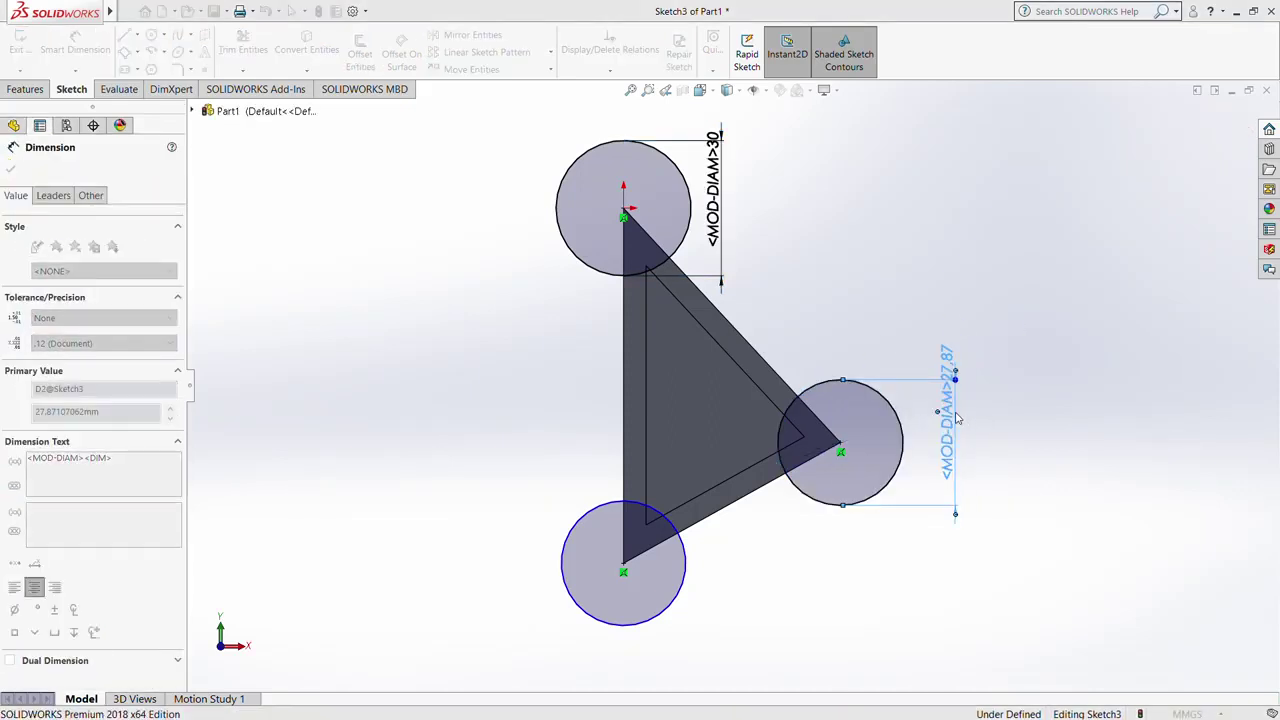
pyautogui.write('30')
pyautogui.press('Return')
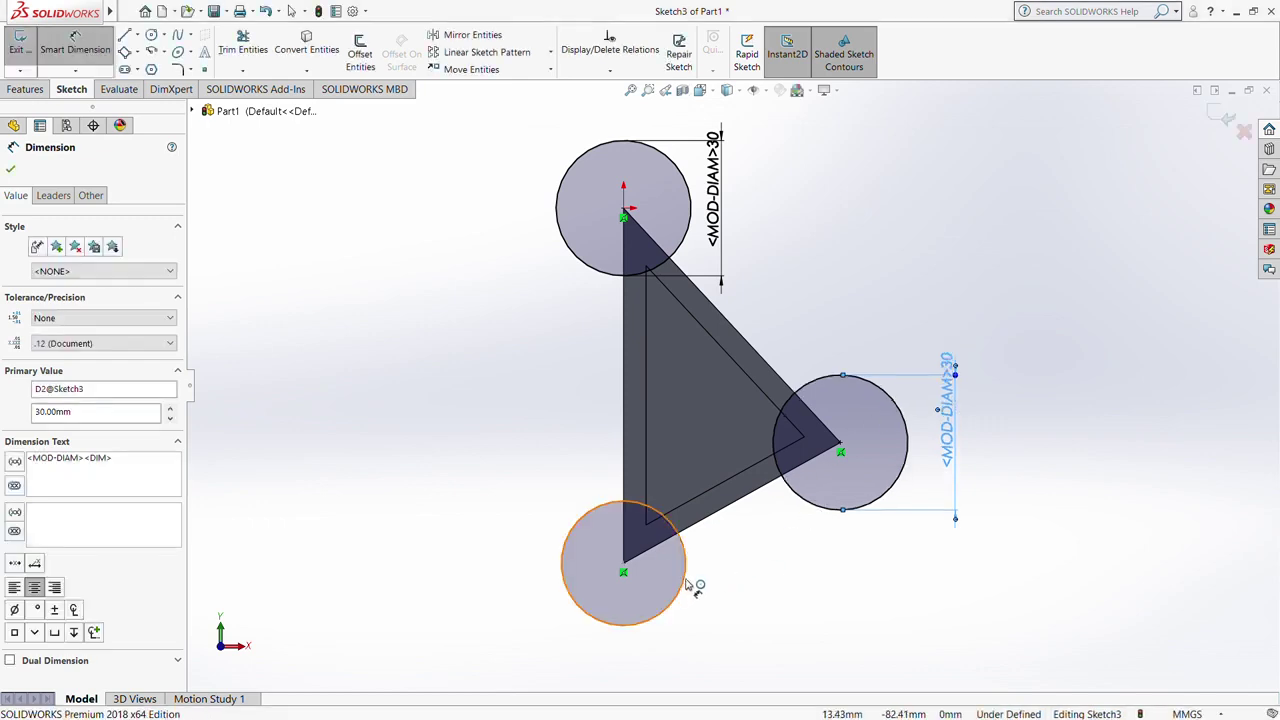
pyautogui.click(694, 591)
pyautogui.click(733, 593)
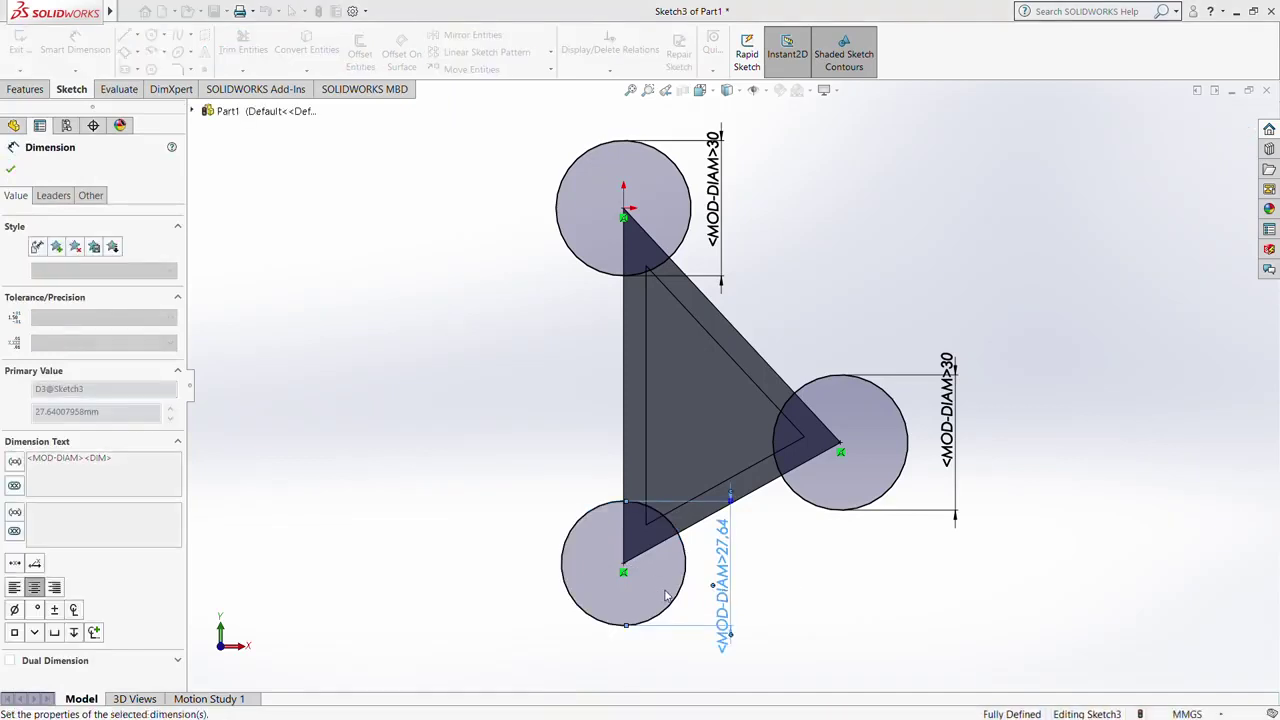
pyautogui.click(12, 171)
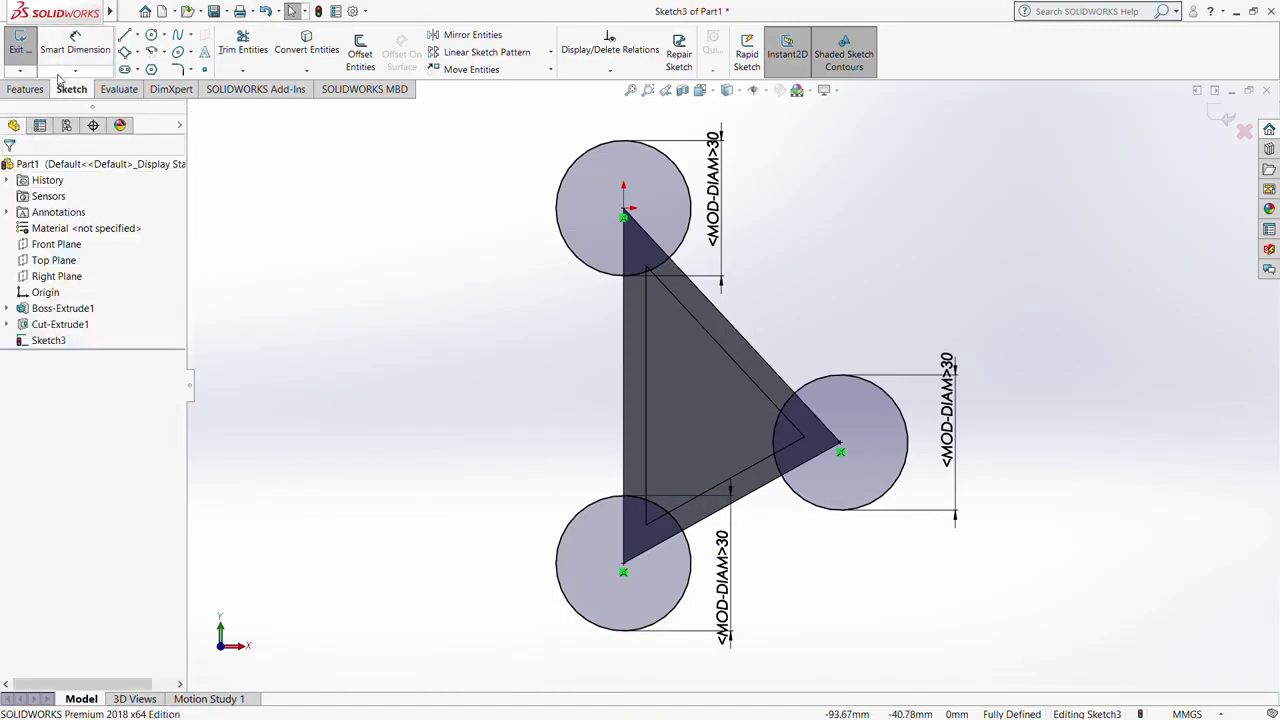
# Step: Extrude the three 30 mm circles 7.5 mm in the reversed direction as round lobes
pyautogui.click(25, 89)
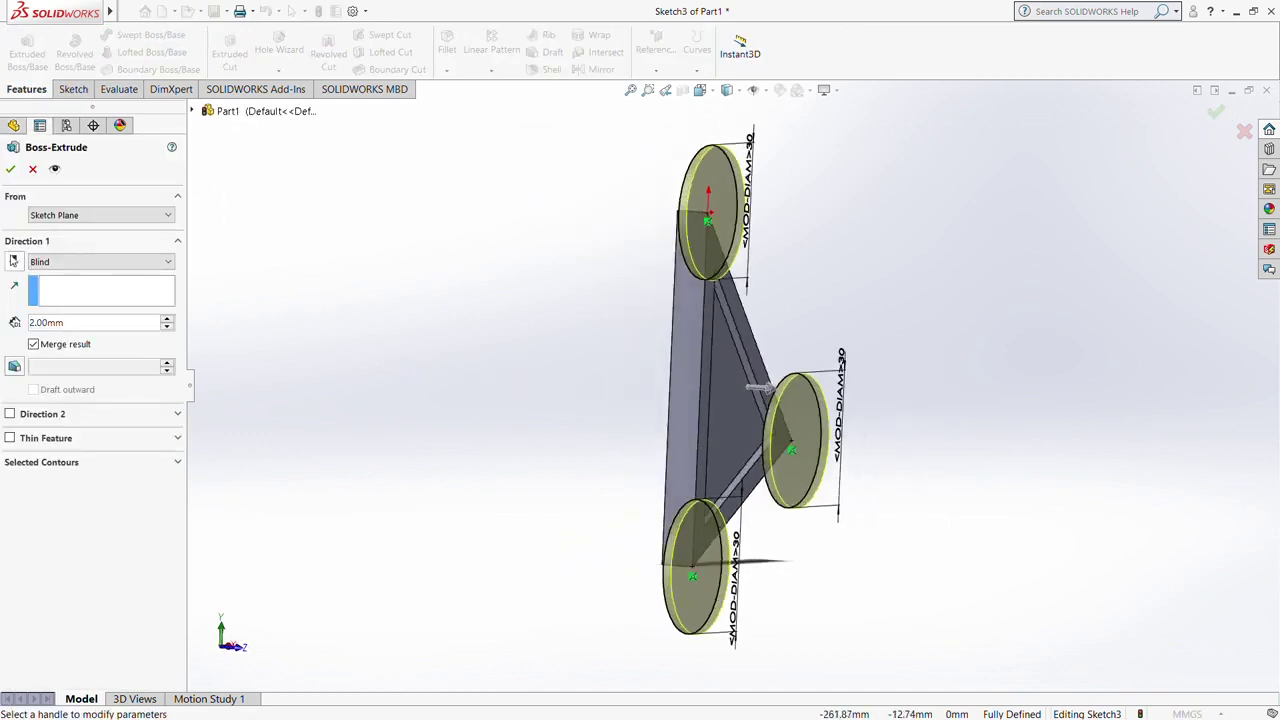
pyautogui.click(13, 261)
pyautogui.moveTo(76, 326); pyautogui.dragTo(15, 329)
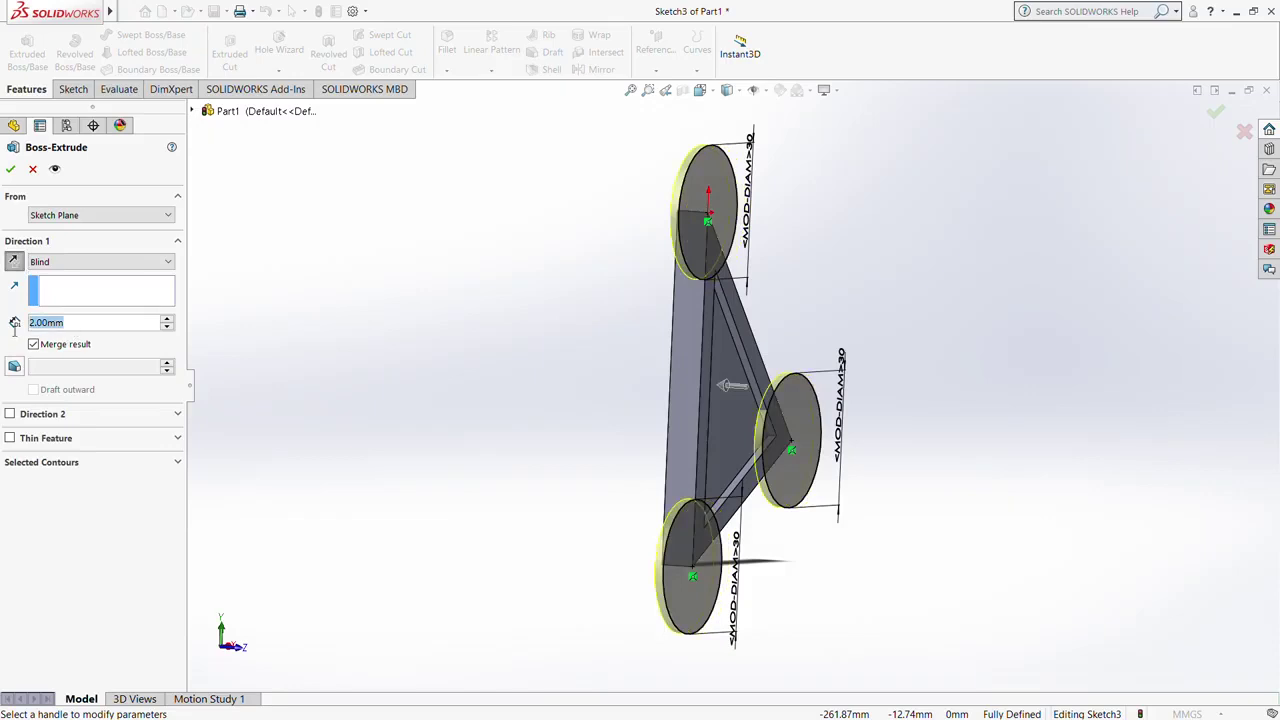
pyautogui.write('7.5')
pyautogui.click(11, 171)
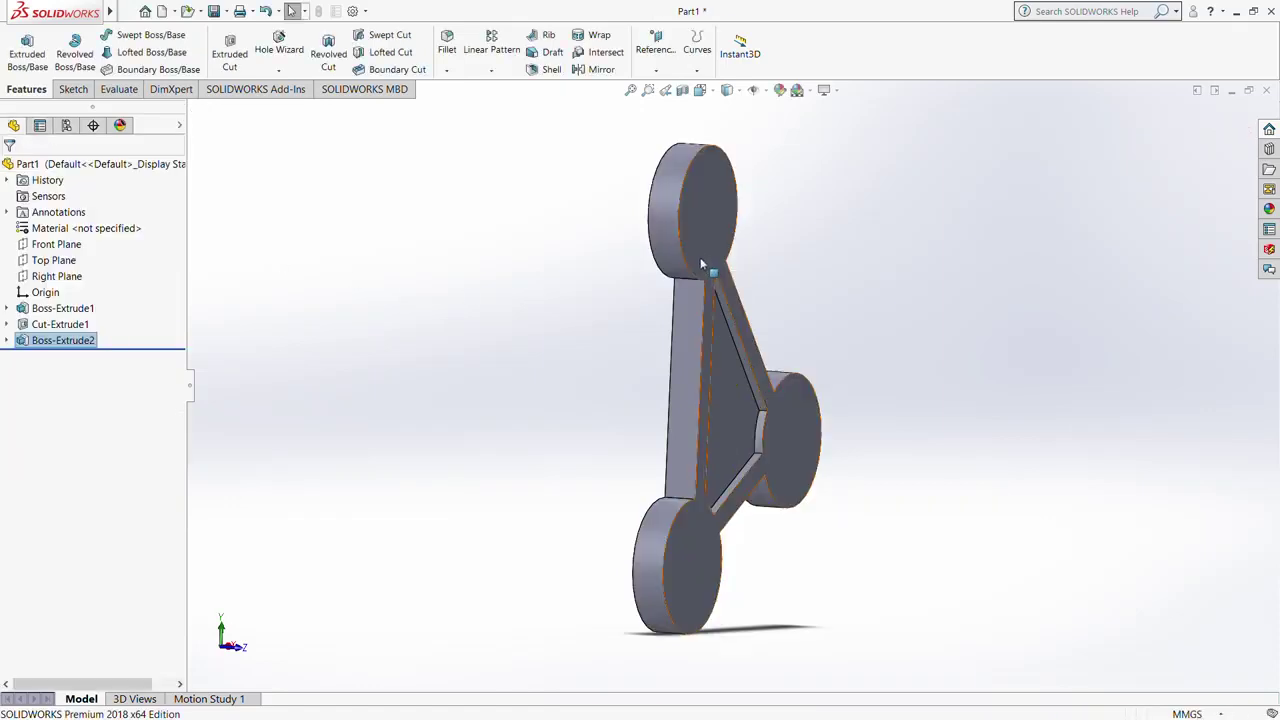
# Step: Sketch three smaller circles on the bracket's front face, one centred in each lobe
pyautogui.click(698, 226)
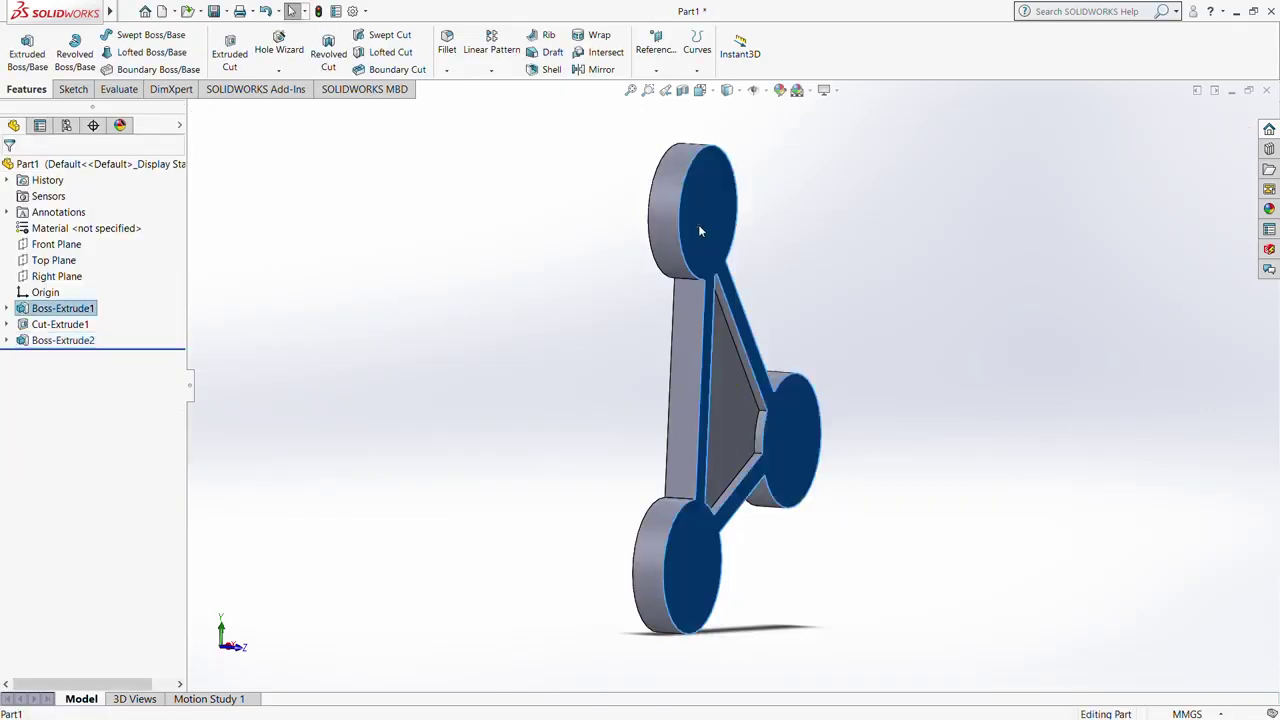
pyautogui.click(780, 210)
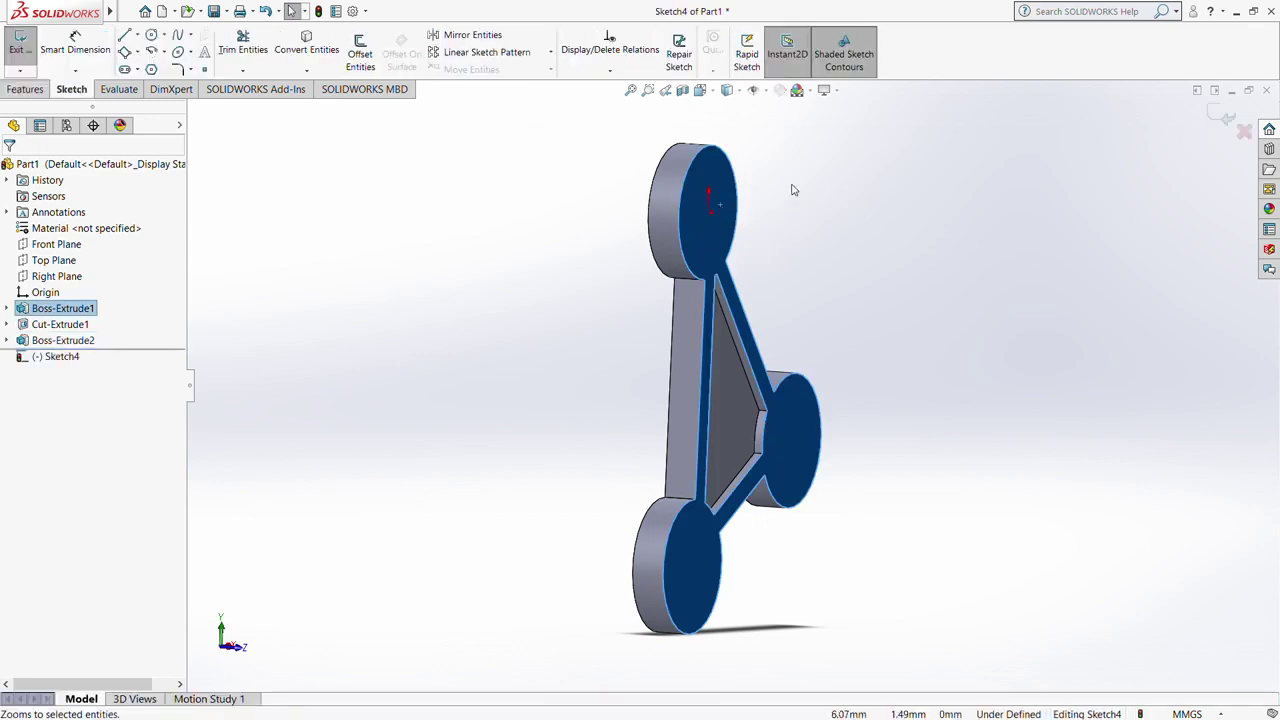
pyautogui.hotkey('ctrl', '8')
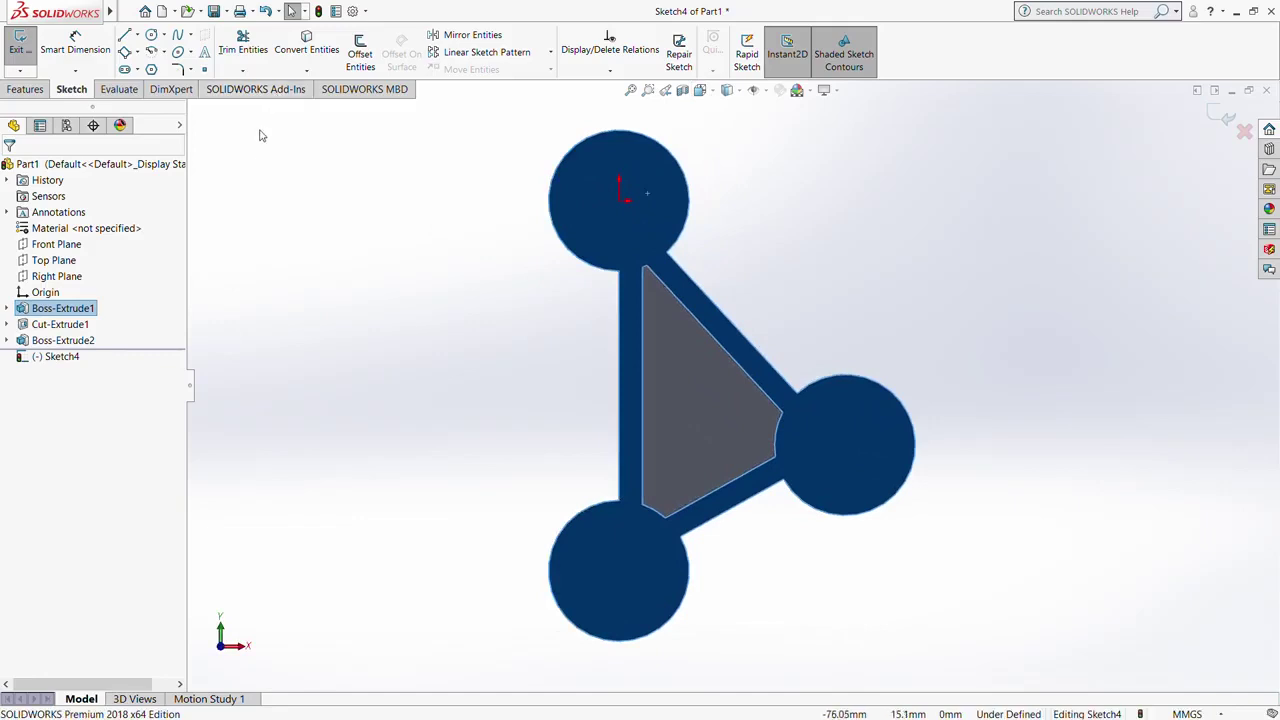
pyautogui.click(151, 34)
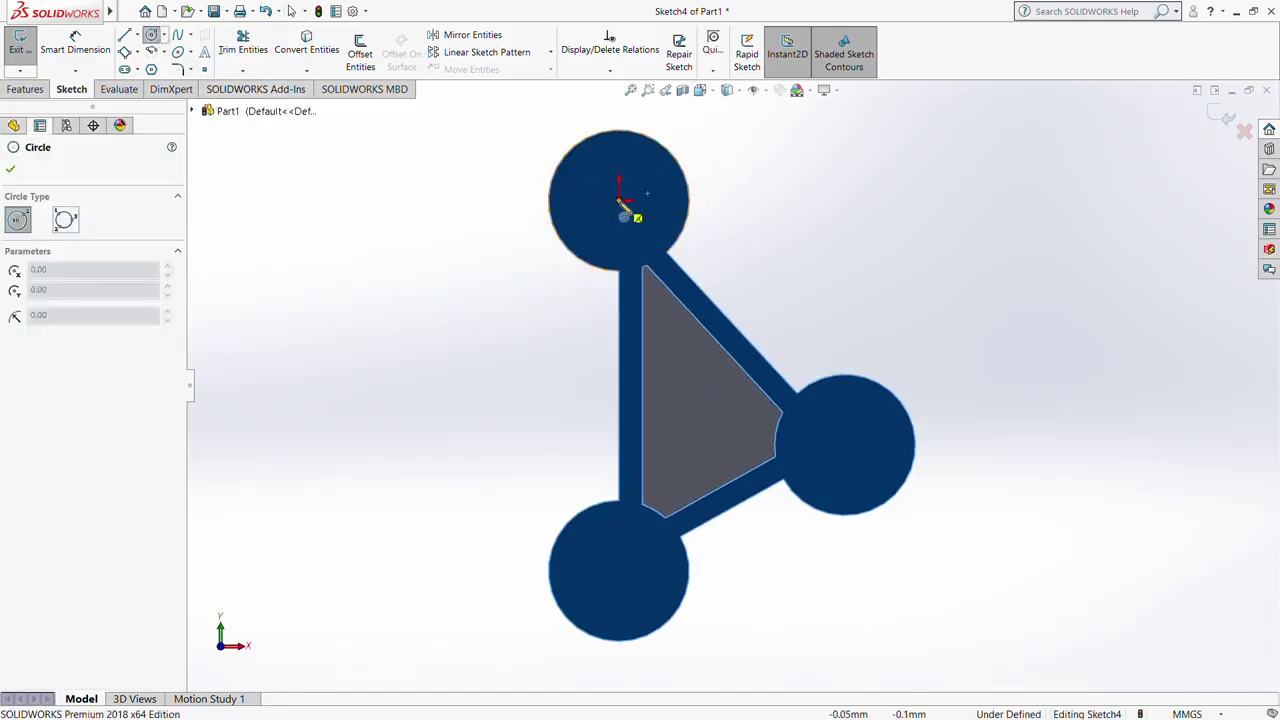
pyautogui.click(619, 199)
pyautogui.click(660, 211)
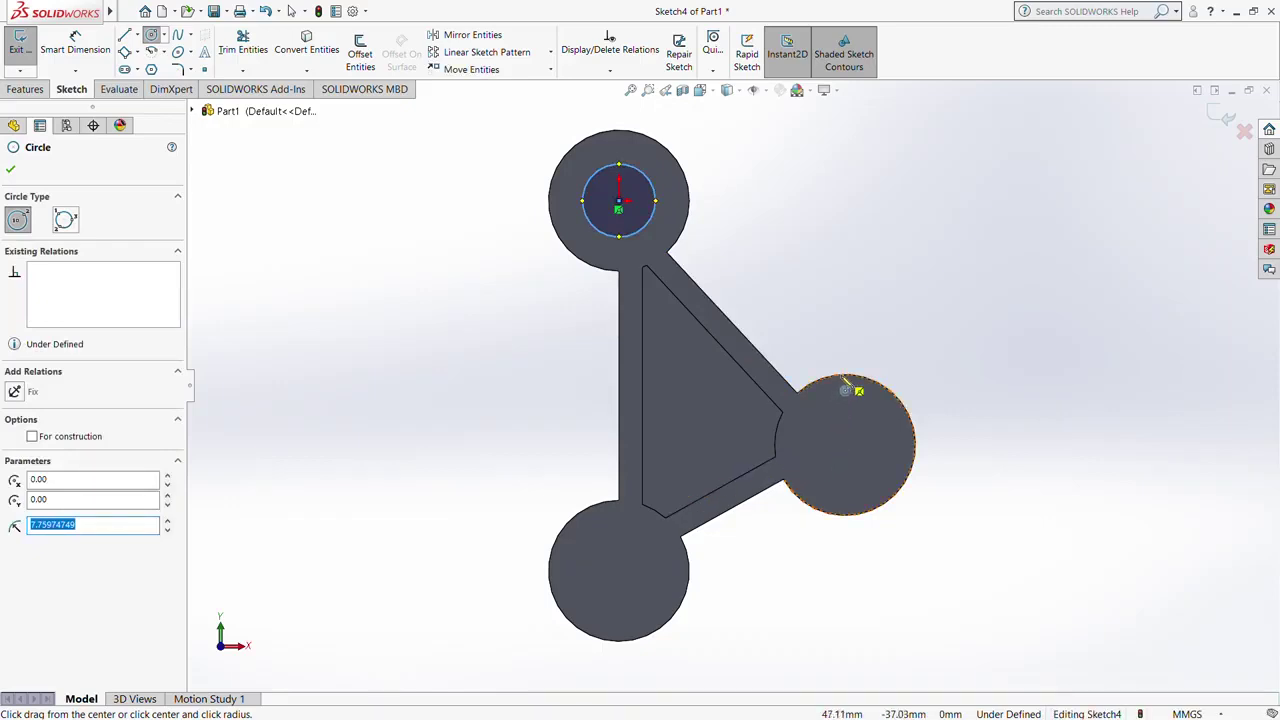
pyautogui.click(846, 446)
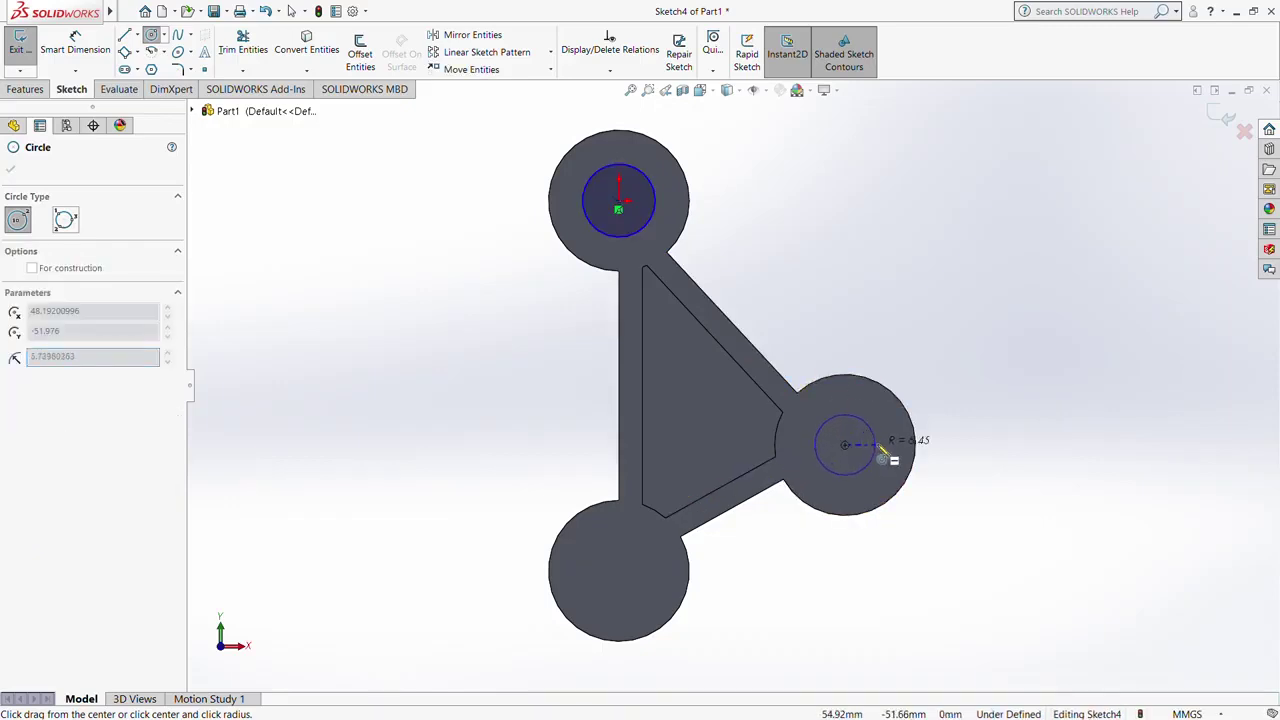
pyautogui.click(882, 441)
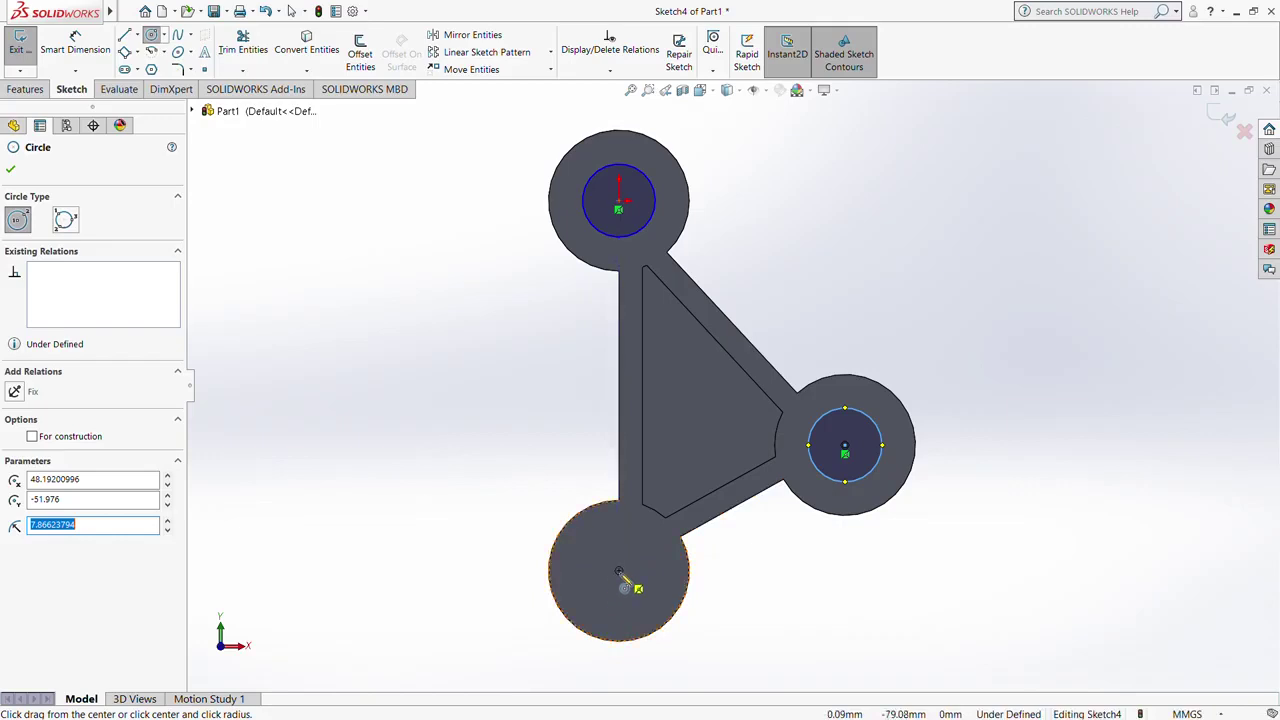
pyautogui.moveTo(619, 576); pyautogui.dragTo(661, 569)
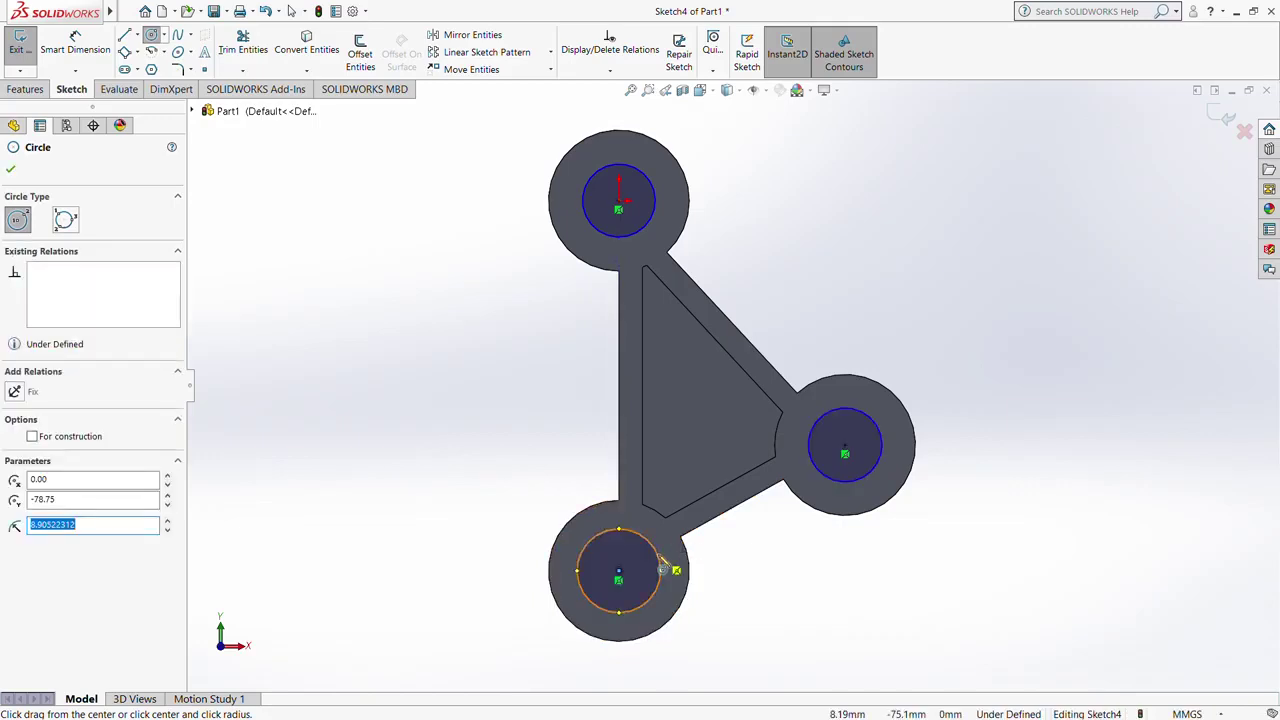
pyautogui.click(11, 169)
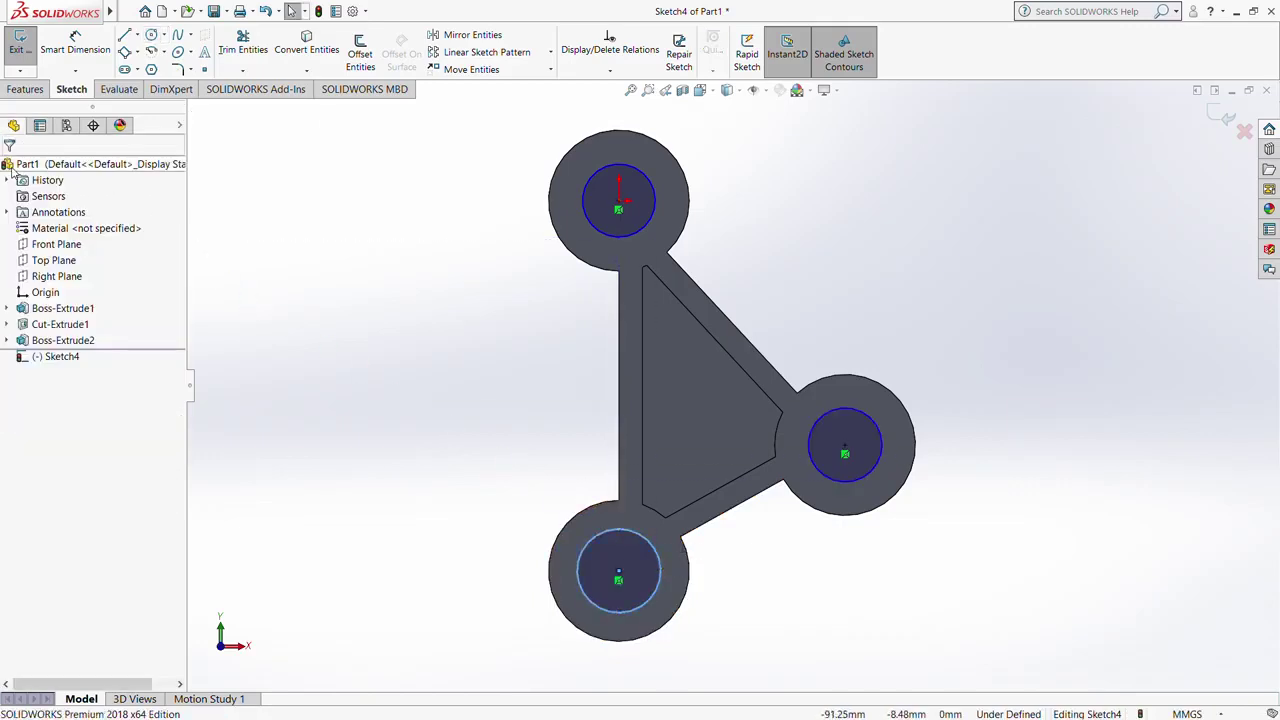
pyautogui.click(75, 45)
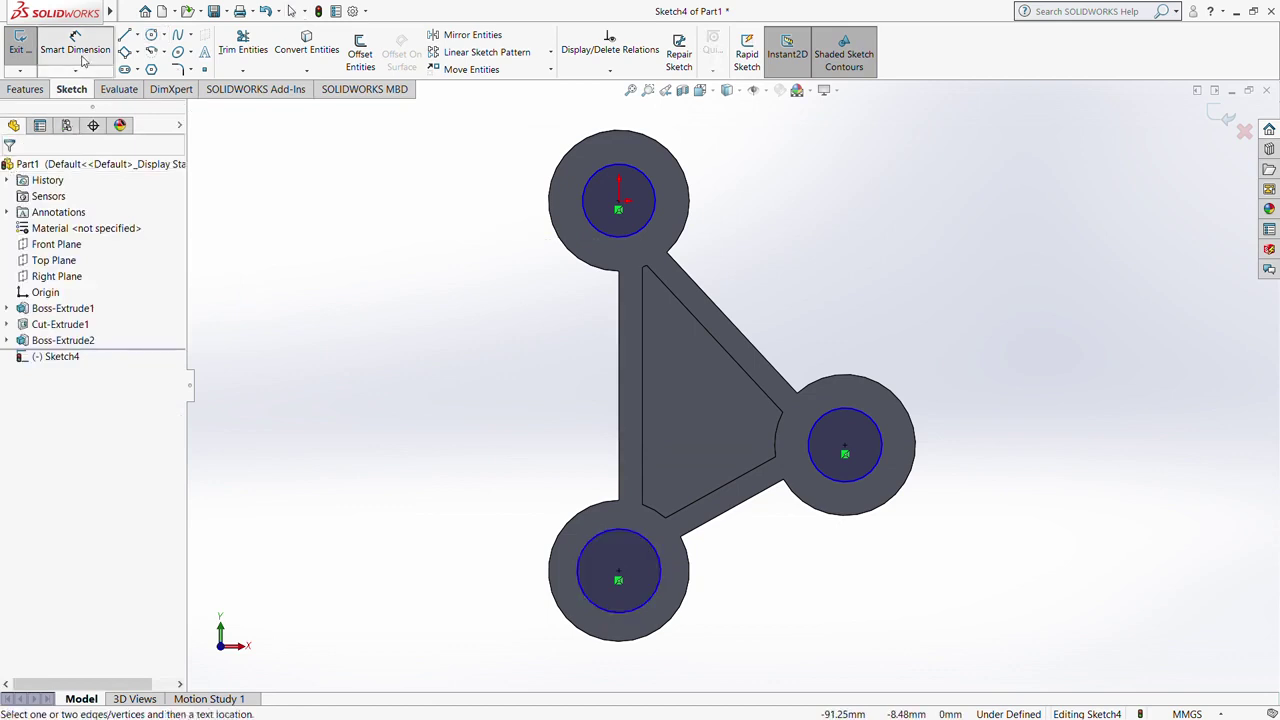
# Step: Dimension the top, right and bottom lobe circles to 20 mm diameter each
pyautogui.click(655, 210)
pyautogui.click(777, 204)
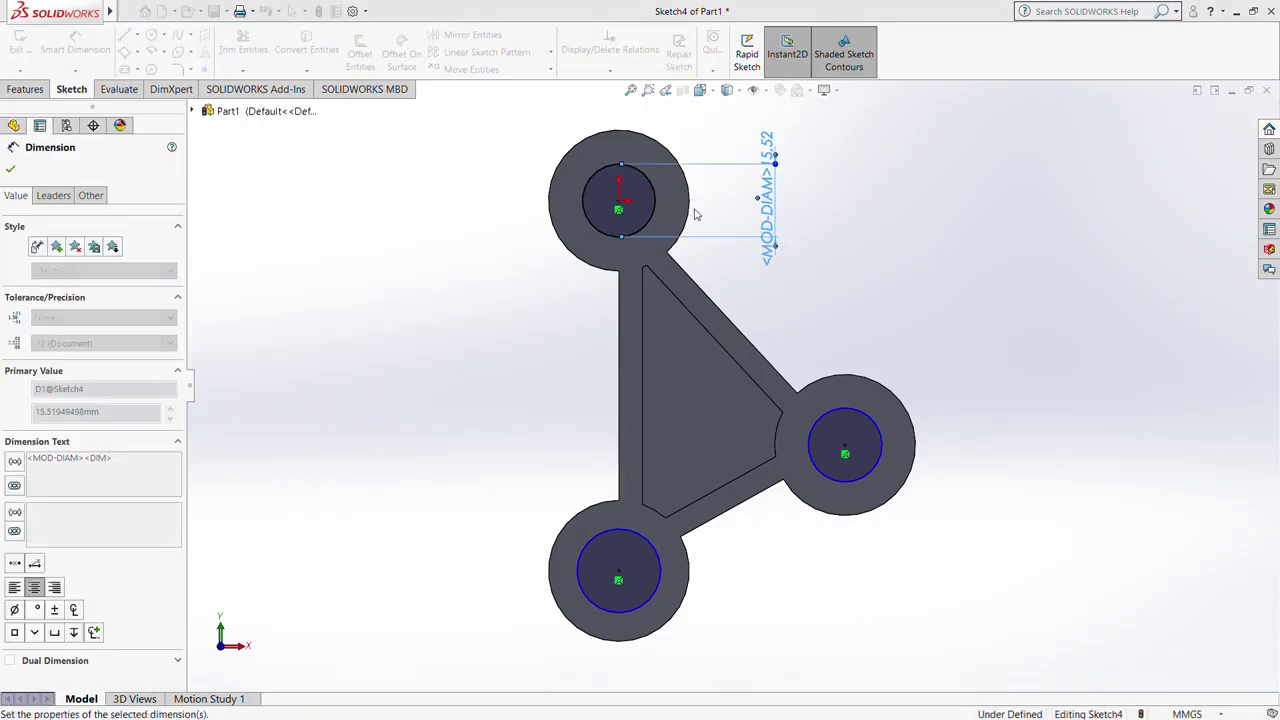
pyautogui.press('Return')
pyautogui.click(886, 434)
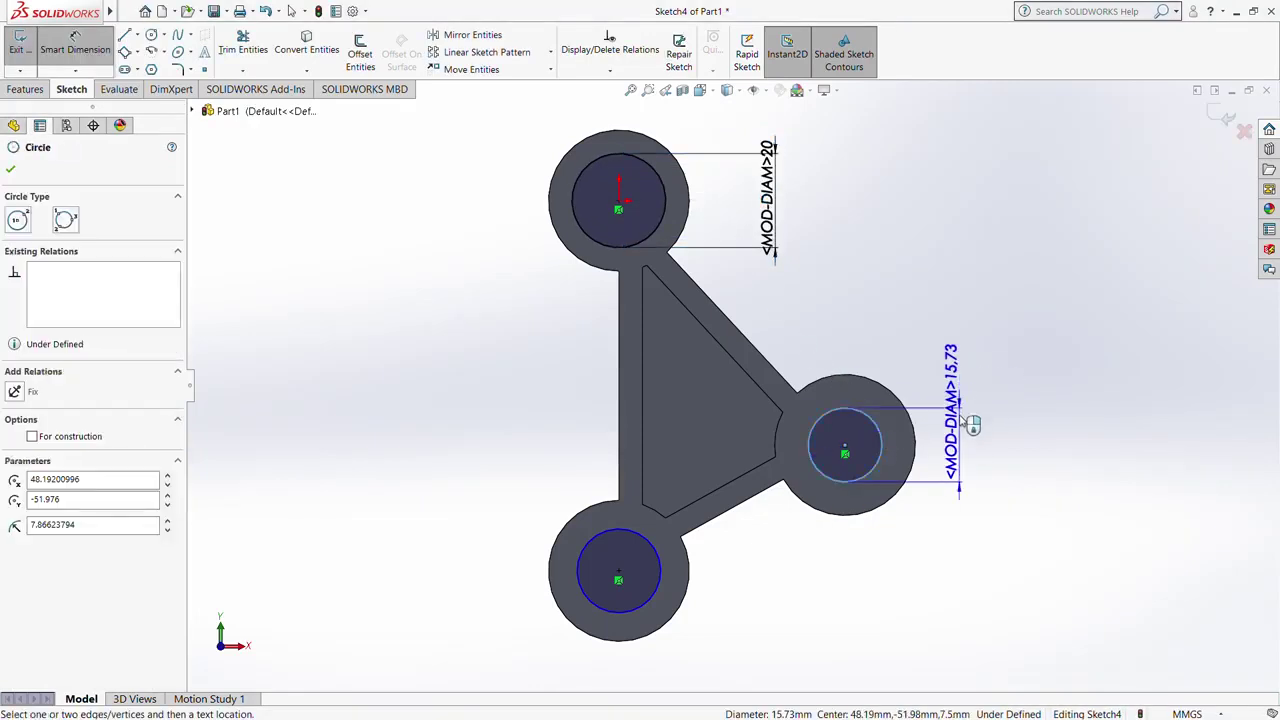
pyautogui.click(963, 443)
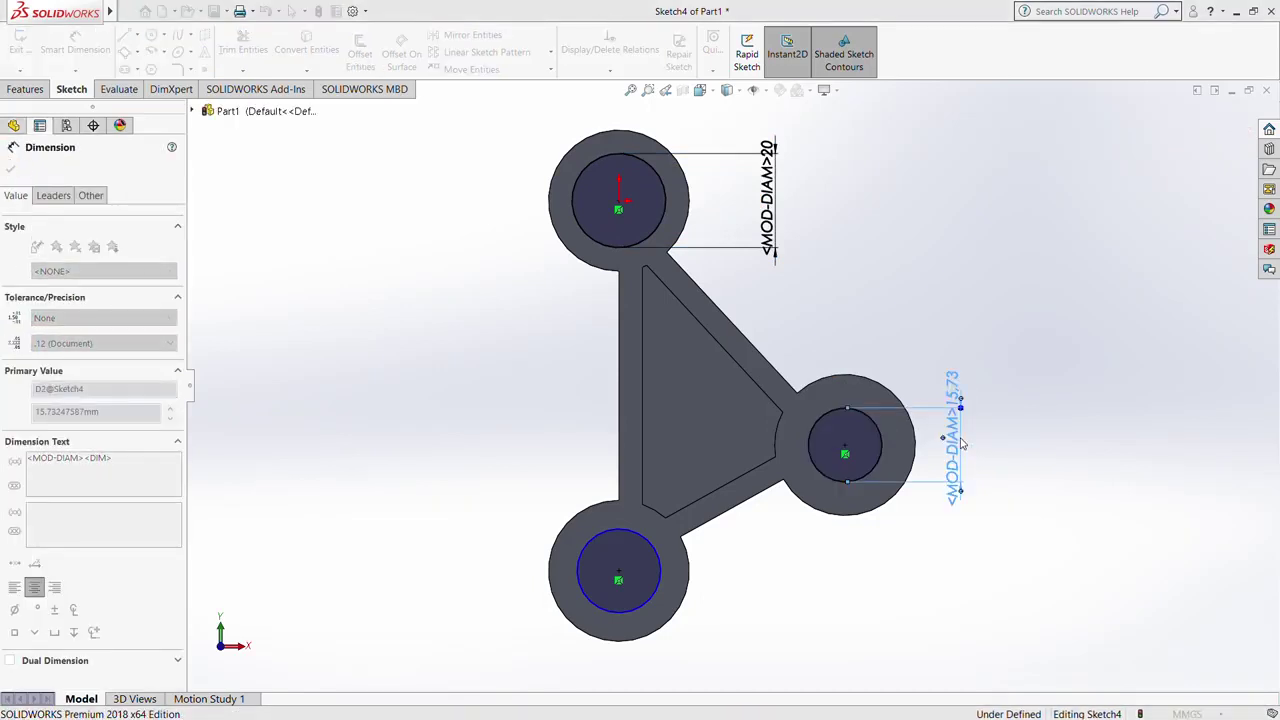
pyautogui.press('Return')
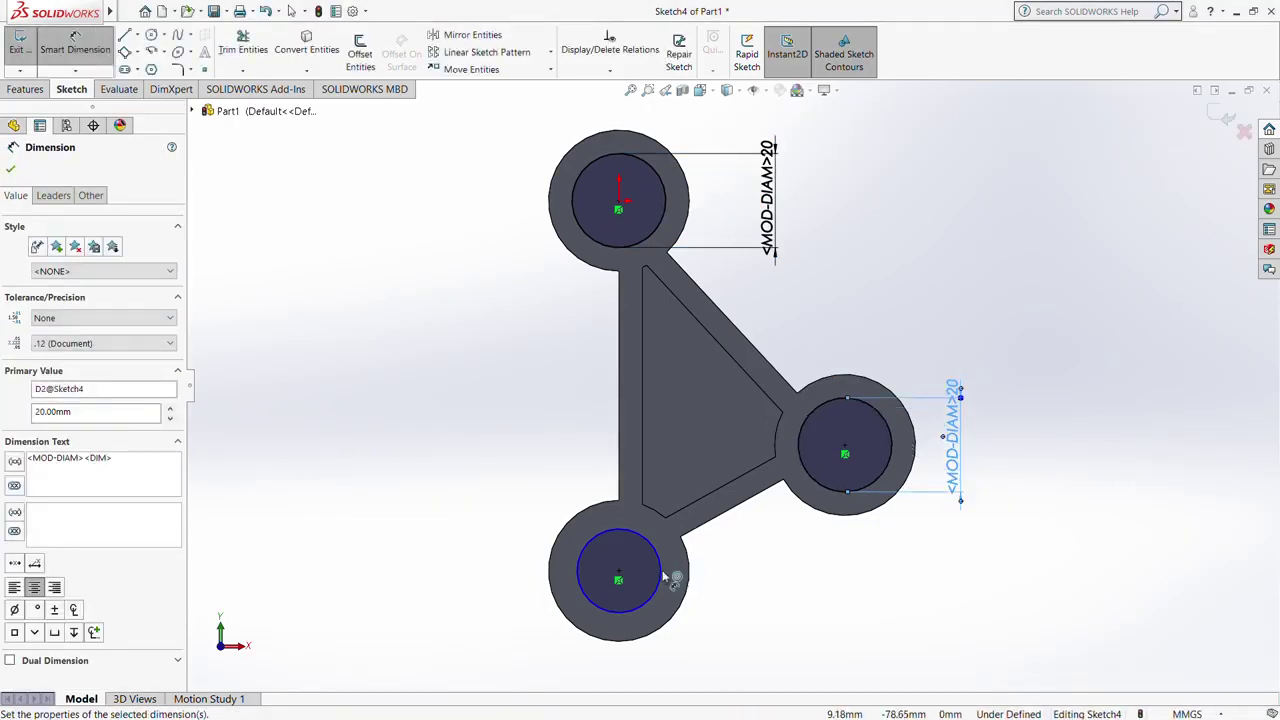
pyautogui.click(662, 575)
pyautogui.click(762, 577)
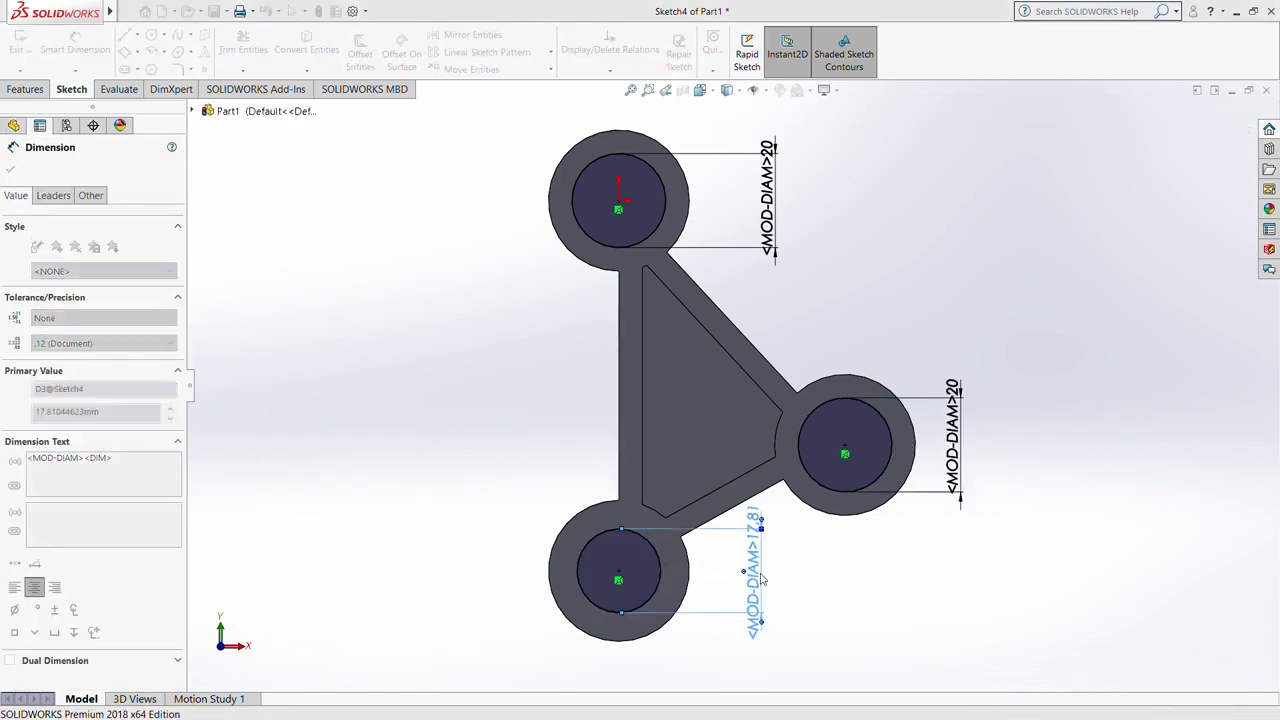
pyautogui.press('Return')
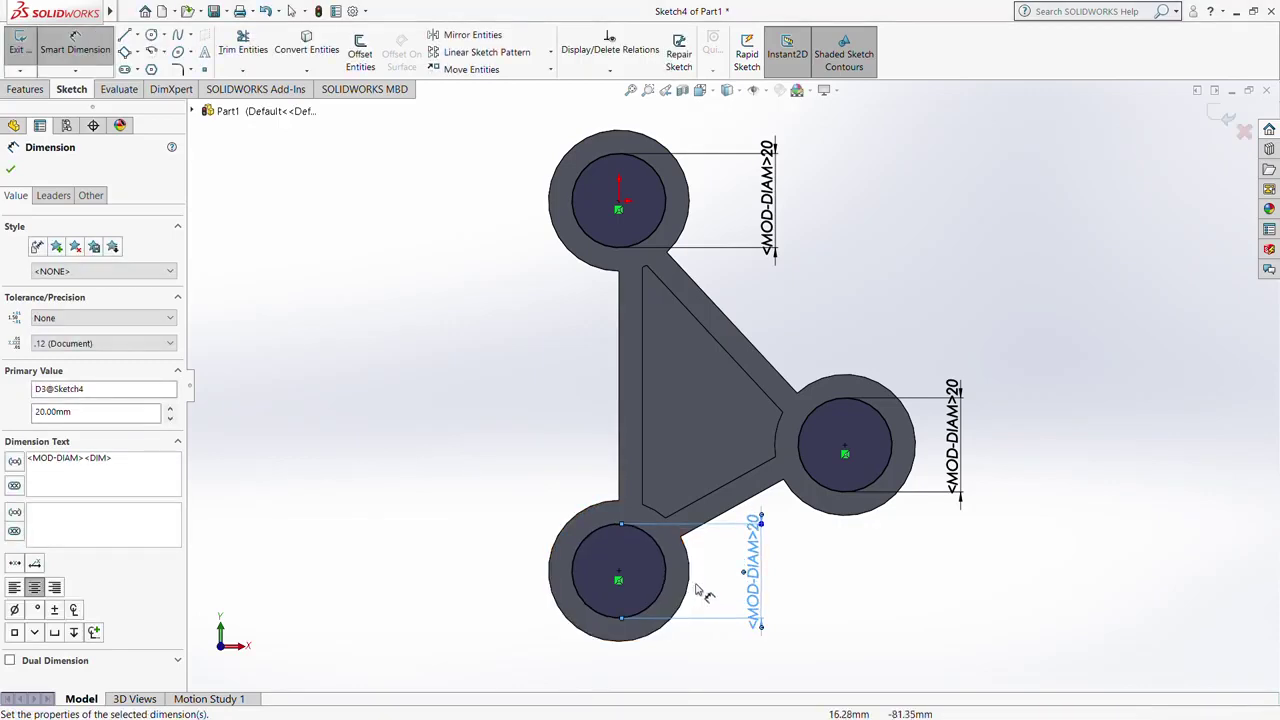
pyautogui.click(17, 170)
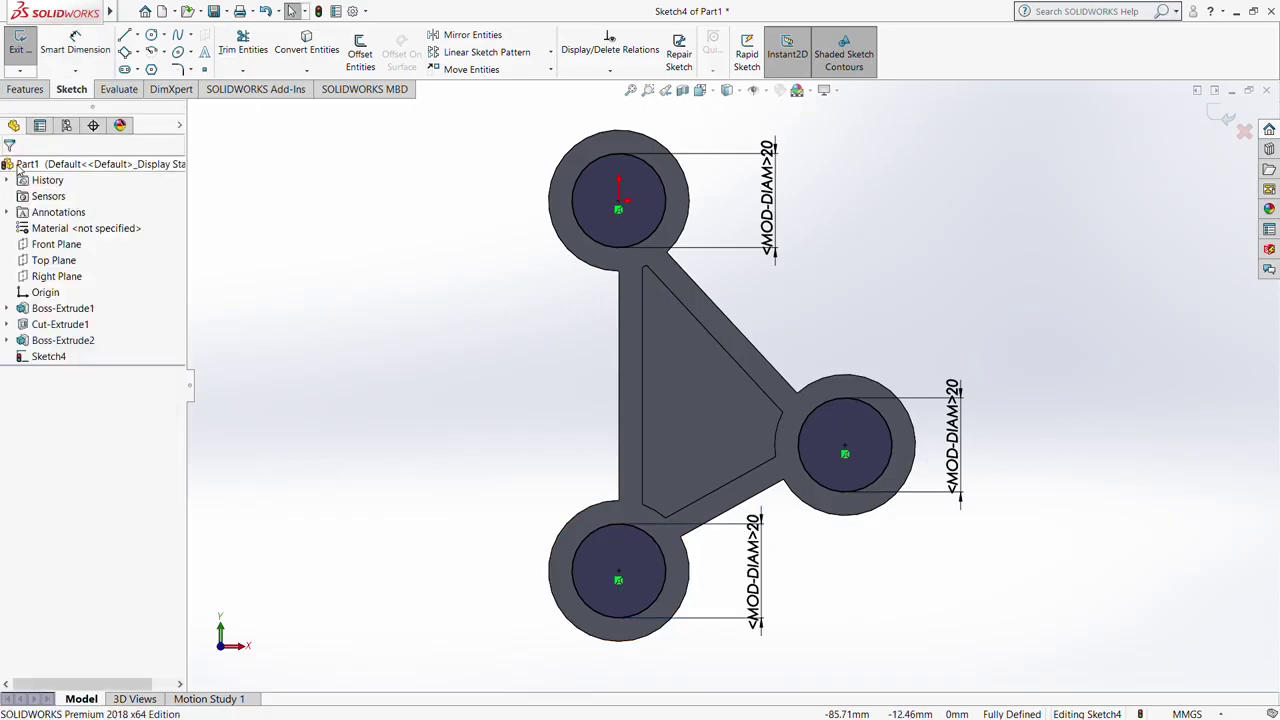
# Step: Extrude-cut the three 20 mm circles Blind 7.50 mm deep, creating Cut-Extrude2
pyautogui.click(40, 91)
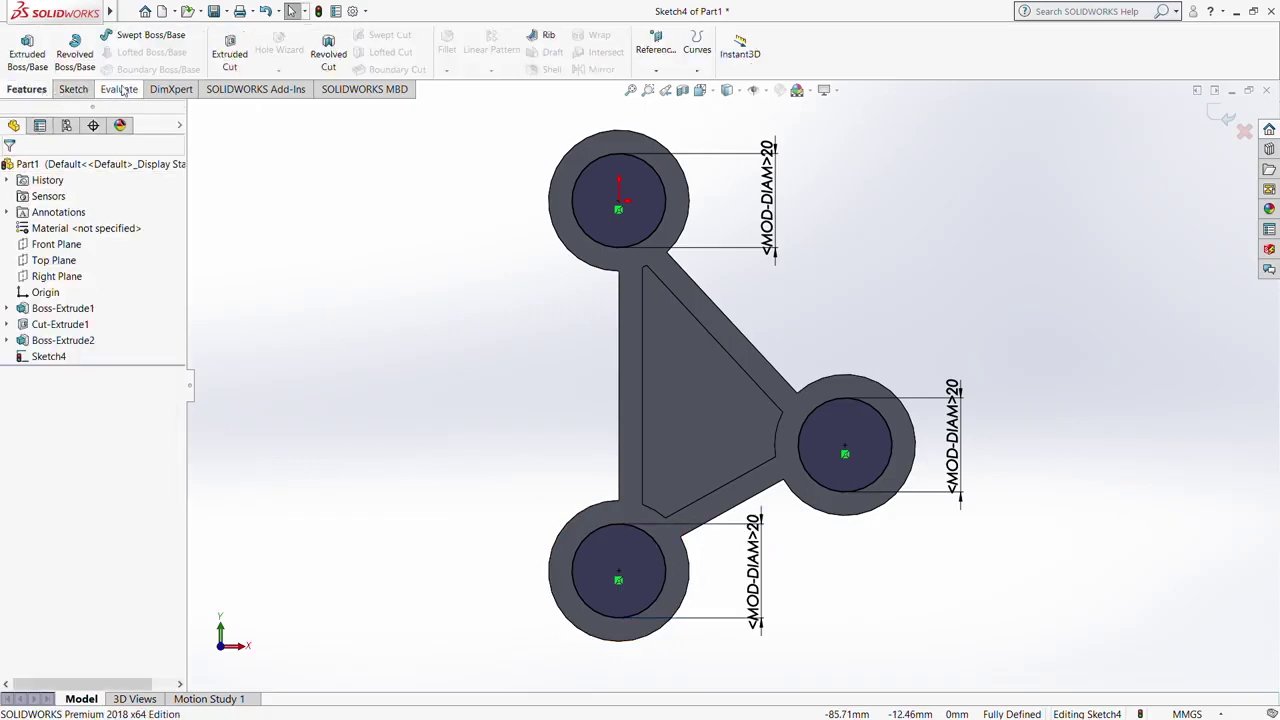
pyautogui.click(236, 64)
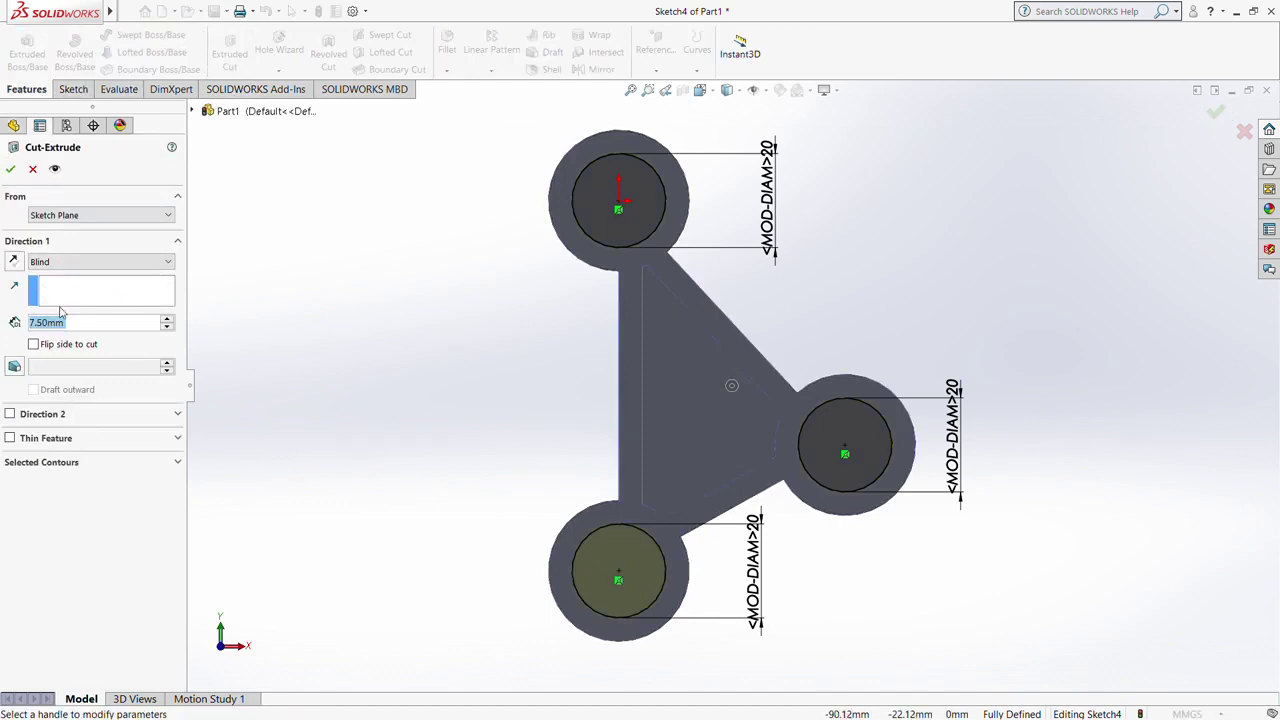
pyautogui.moveTo(436, 342); pyautogui.dragTo(566, 346, button='middle')
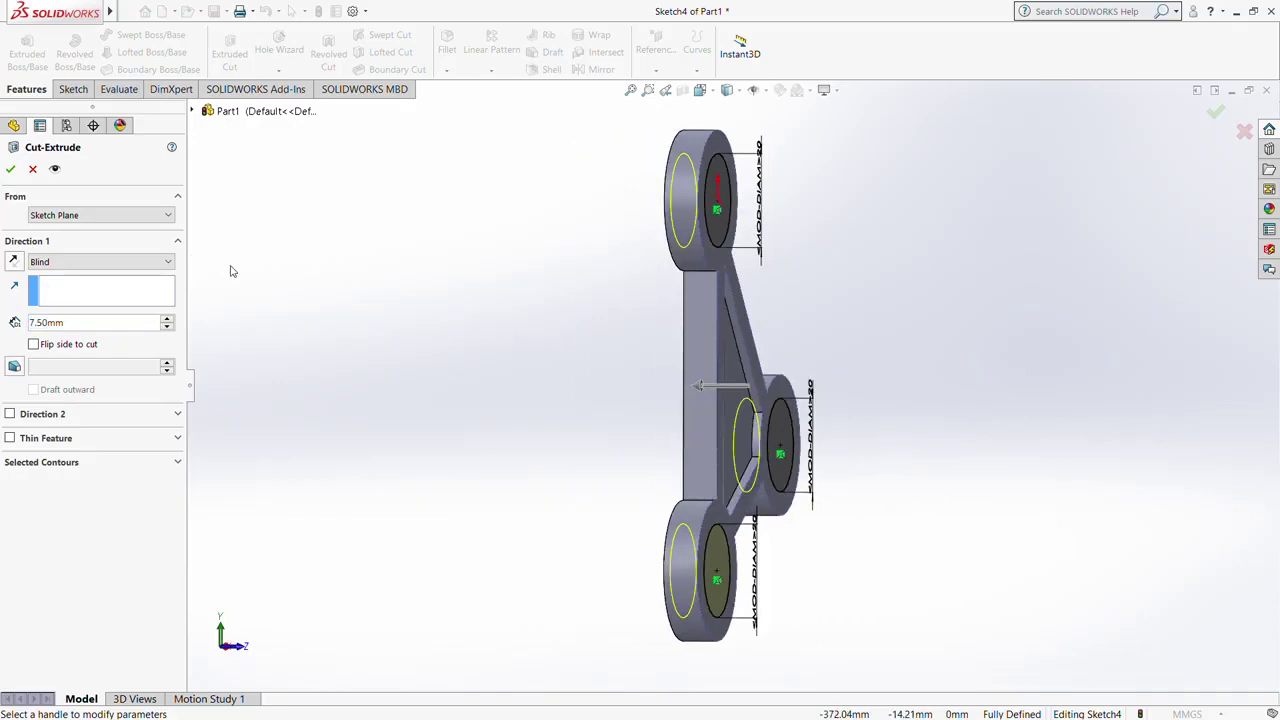
pyautogui.click(11, 170)
pyautogui.moveTo(622, 345)
pyautogui.mouseDown(button='middle')
pyautogui.moveTo(600, 363)
pyautogui.moveTo(529, 366)
pyautogui.mouseUp(button='middle')
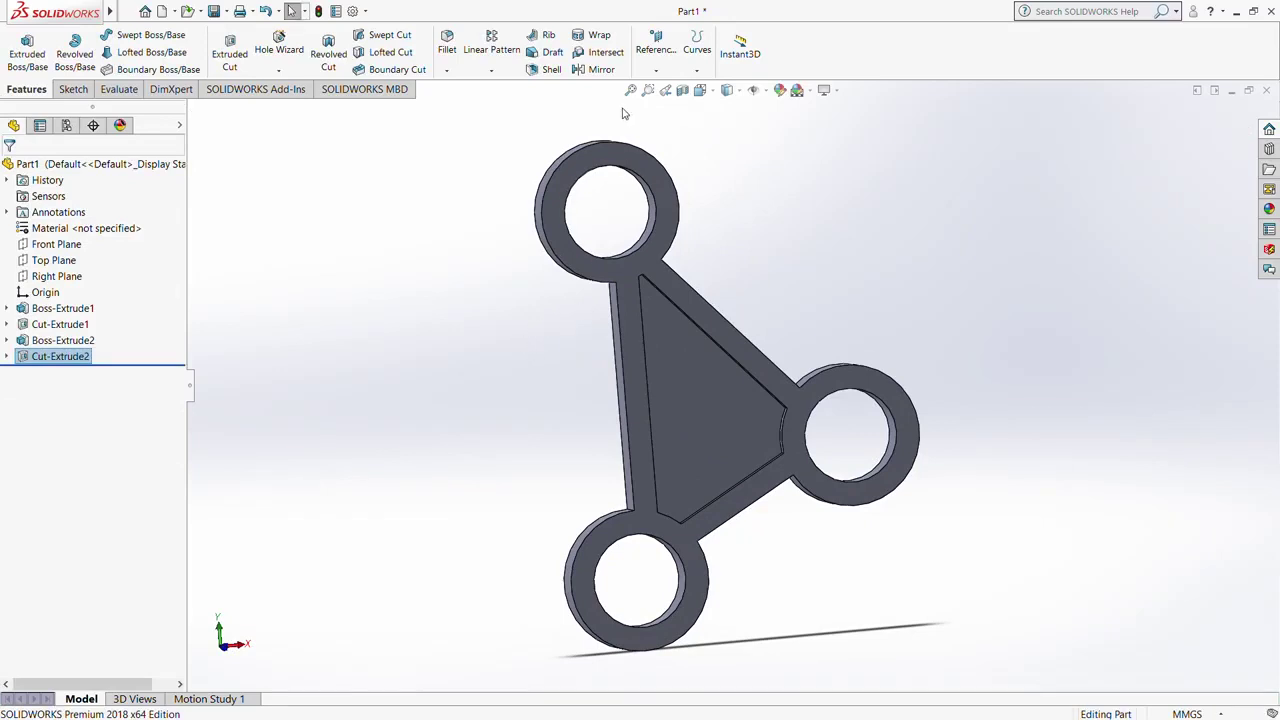
# Step: Set up a 3° draft in DraftXpert with the top face as the neutral plane
pyautogui.click(553, 54)
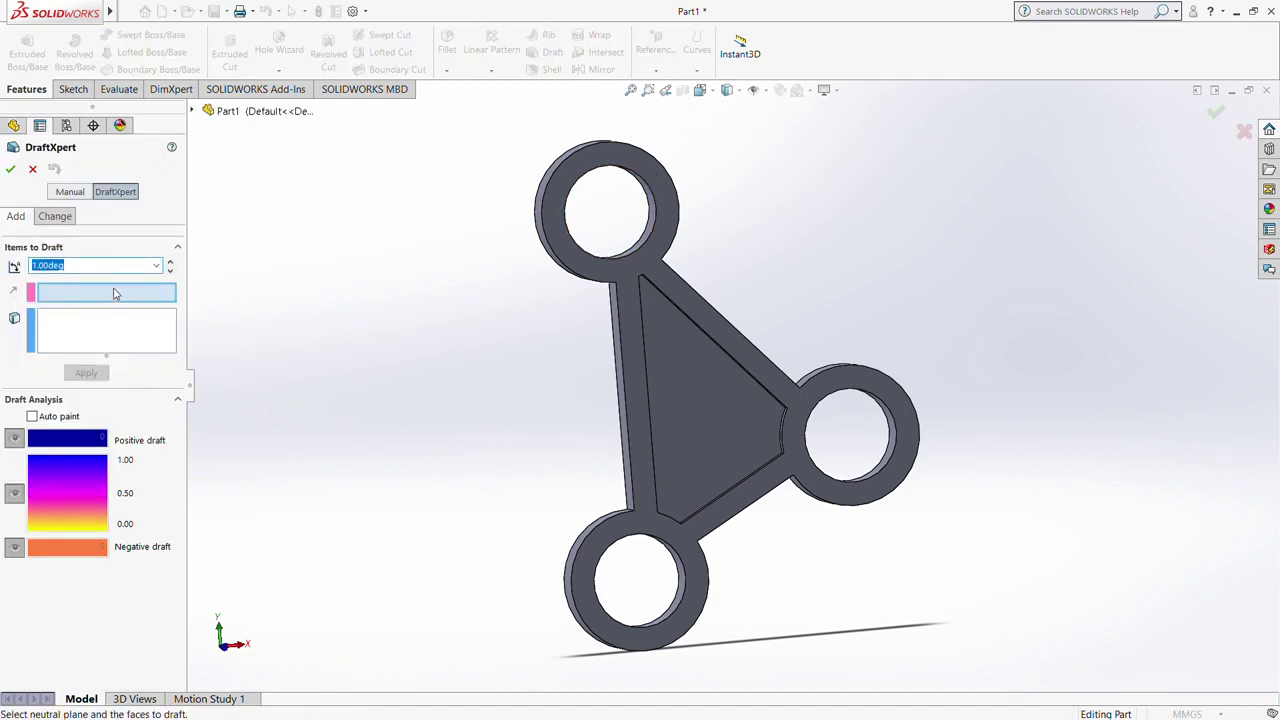
pyautogui.write('3')
pyautogui.click(118, 297)
pyautogui.click(625, 276)
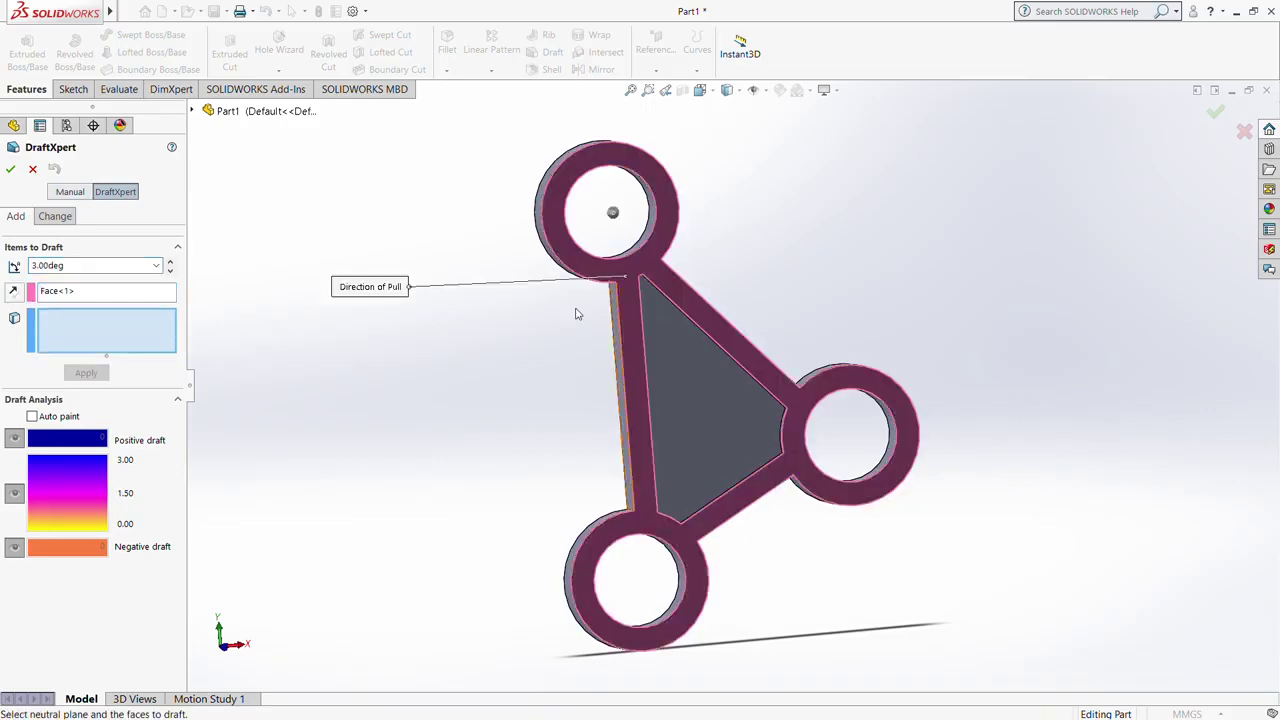
# Step: Add the ring and arm outer side faces to the draft and create Draft1
pyautogui.moveTo(522, 371); pyautogui.dragTo(600, 360, button='middle')
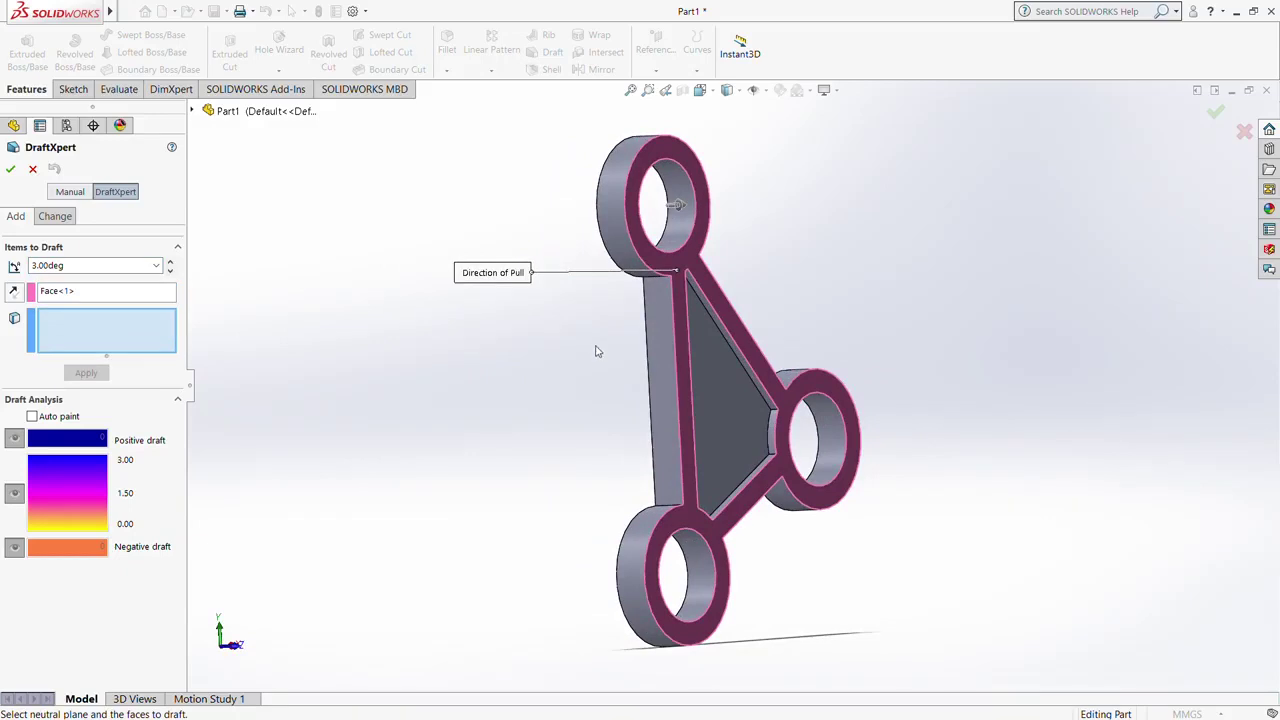
pyautogui.click(660, 318)
pyautogui.click(612, 246)
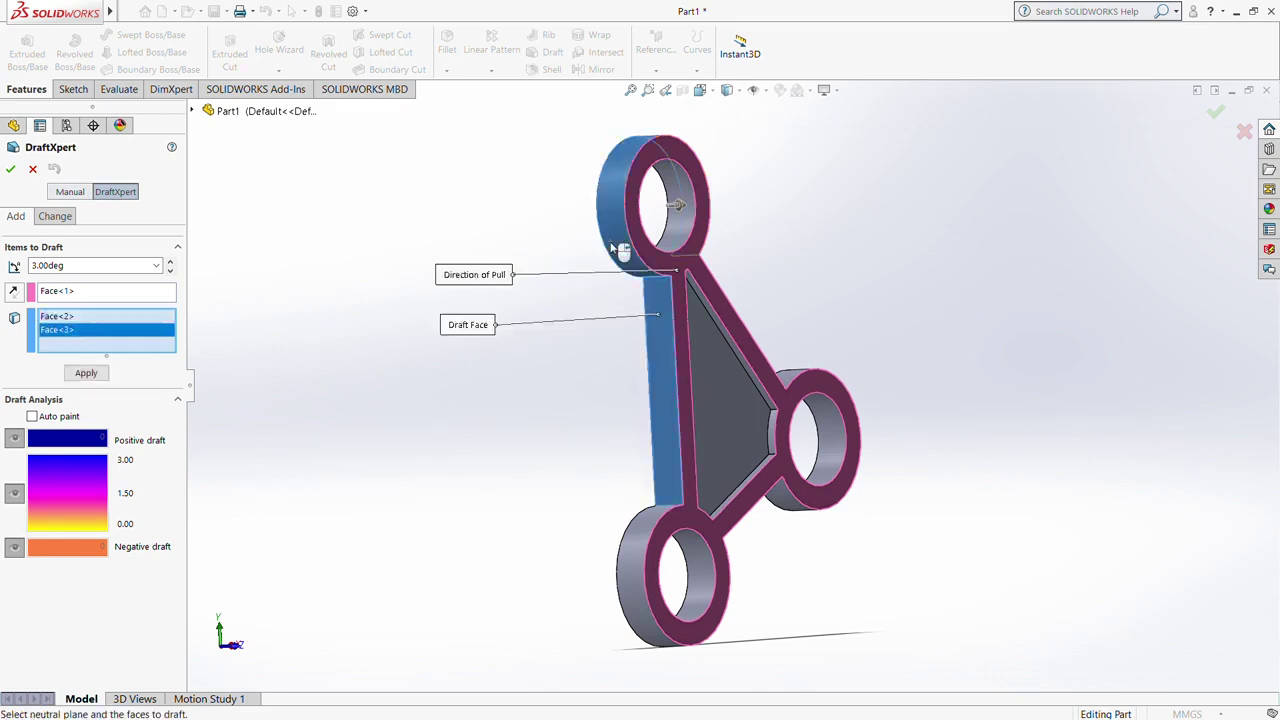
pyautogui.moveTo(612, 246); pyautogui.dragTo(690, 318, button='middle')
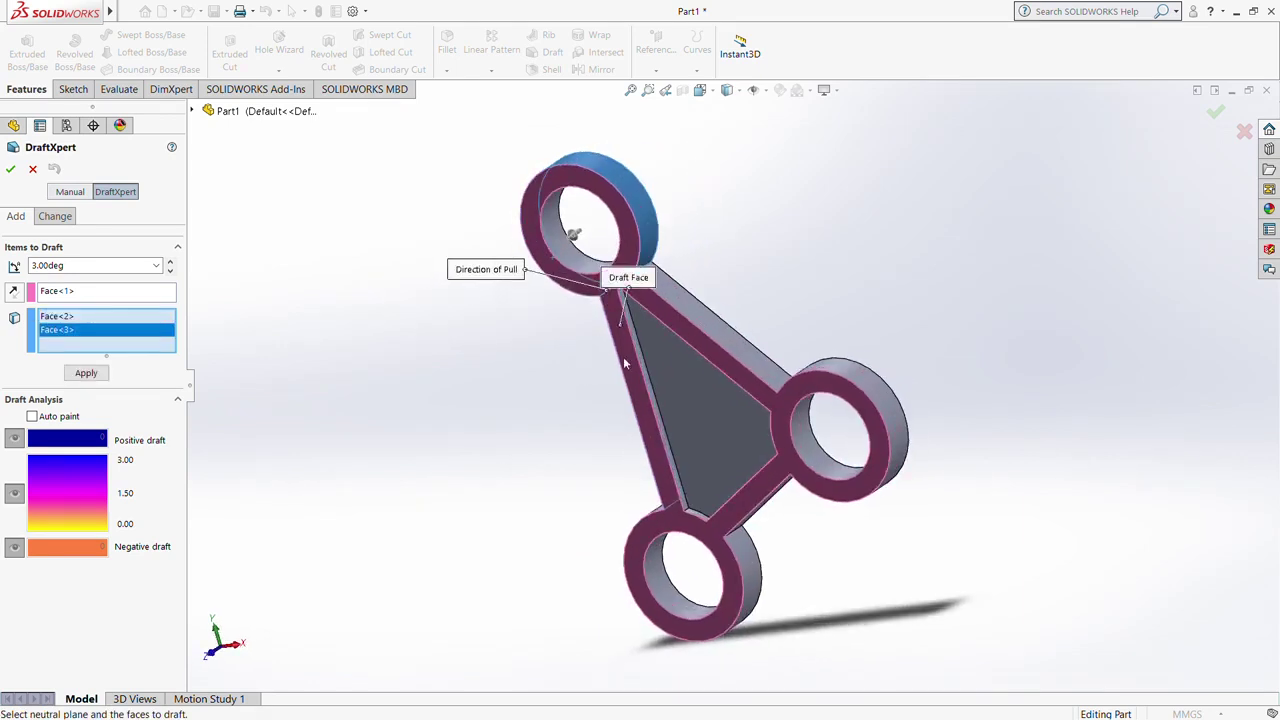
pyautogui.click(690, 318)
pyautogui.click(892, 414)
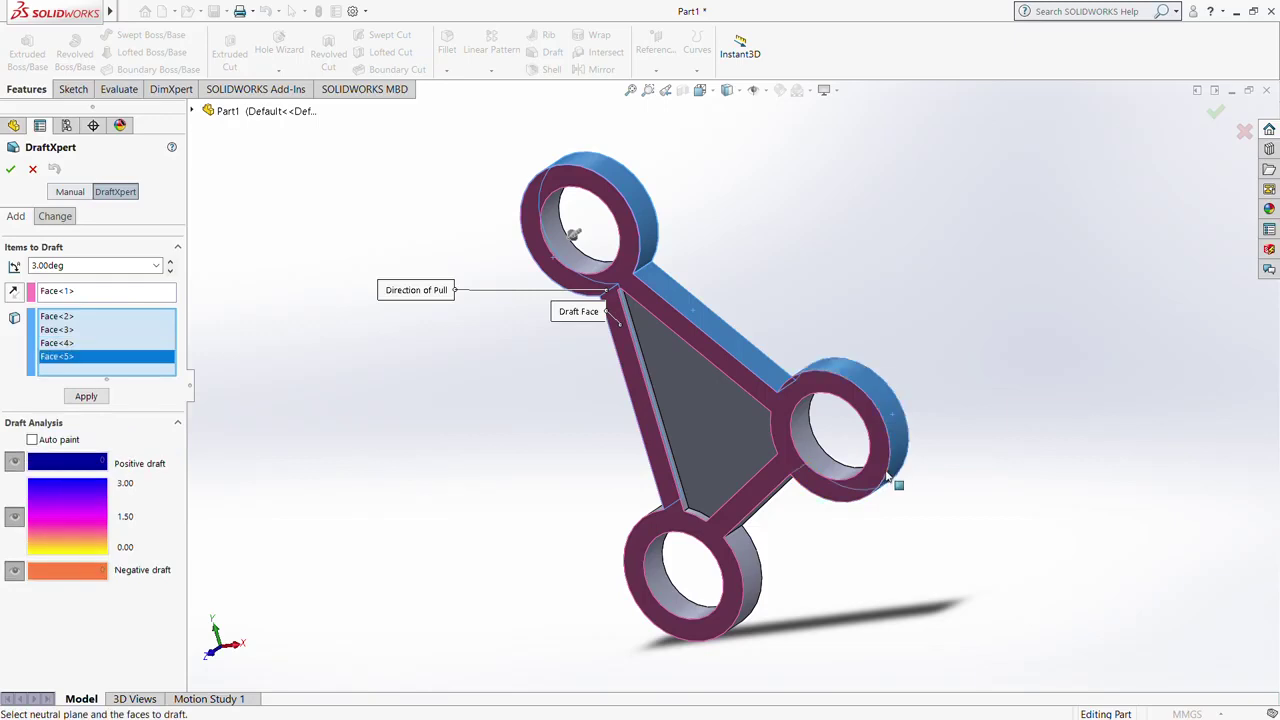
pyautogui.moveTo(887, 477); pyautogui.dragTo(903, 227, button='middle')
pyautogui.click(782, 432)
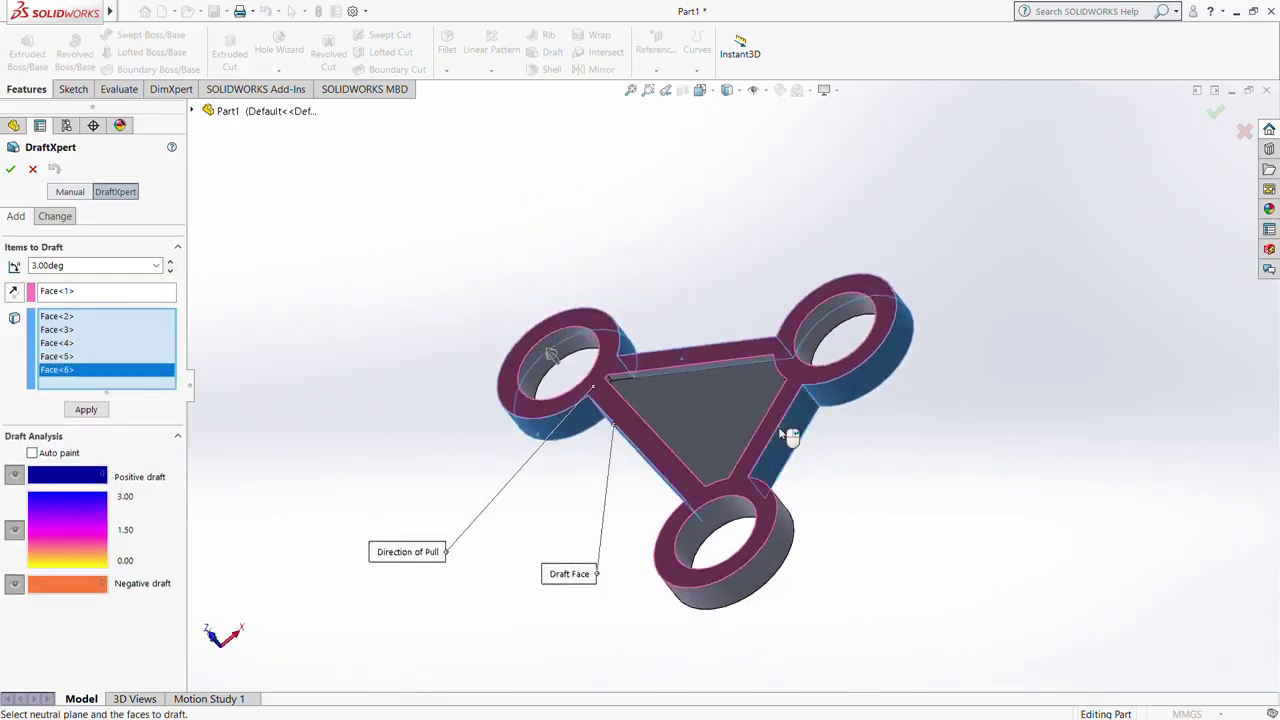
pyautogui.moveTo(782, 432); pyautogui.dragTo(879, 445, button='middle')
pyautogui.click(888, 497)
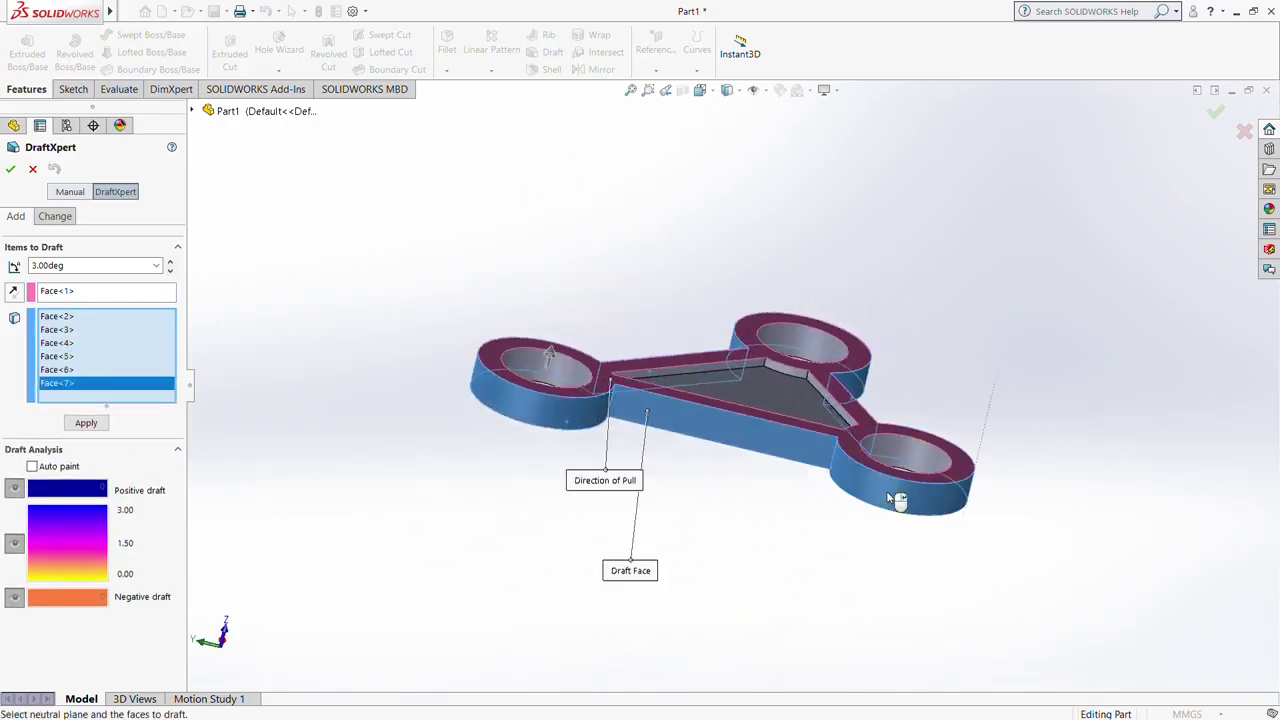
pyautogui.click(10, 168)
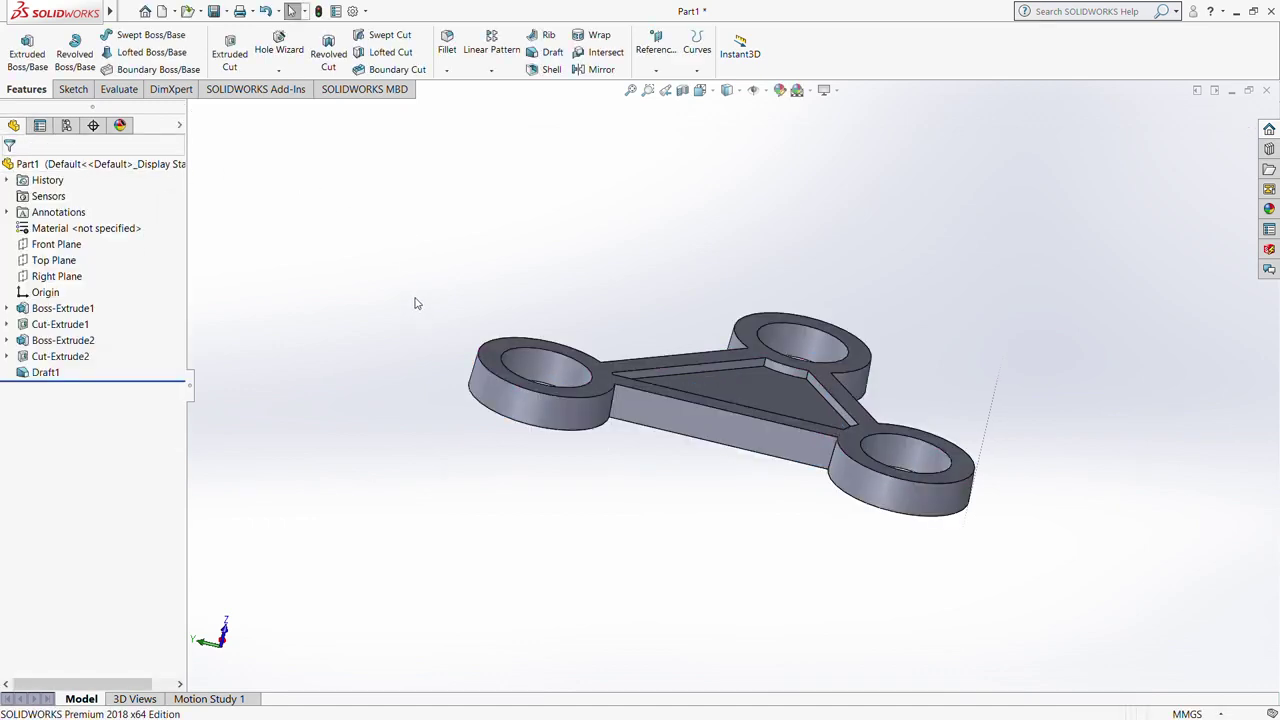
# Step: Start a 2 mm fillet on the left lobe's edge loop, the front arm edge and the lower-right lobe's edge loop
pyautogui.click(447, 63)
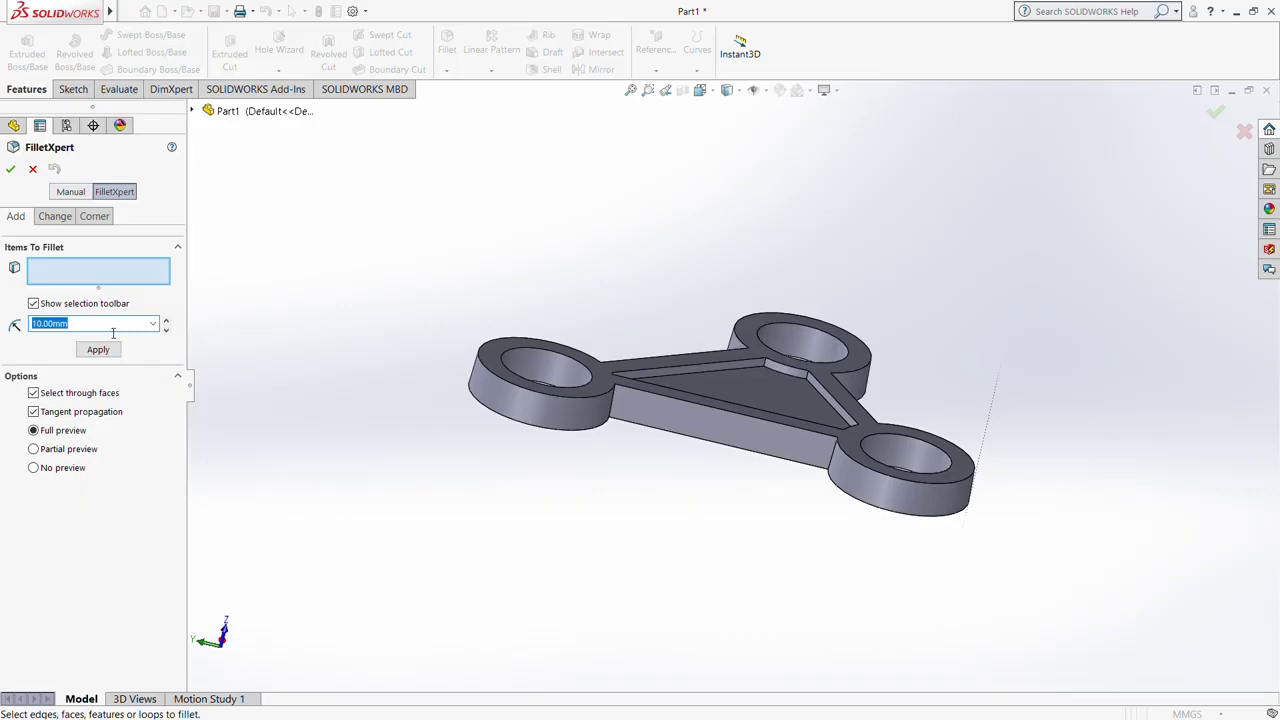
pyautogui.write('2')
pyautogui.click(543, 392)
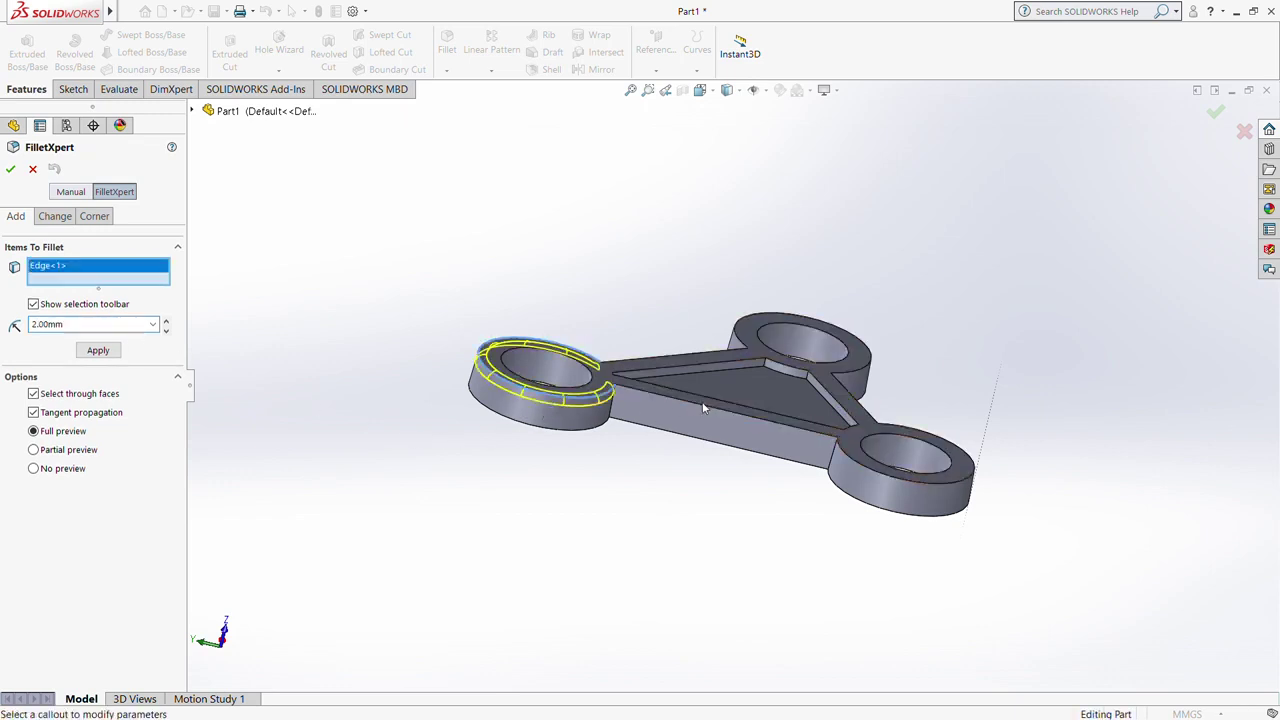
pyautogui.click(702, 404)
pyautogui.moveTo(706, 408)
pyautogui.mouseDown(button='middle')
pyautogui.moveTo(674, 462)
pyautogui.moveTo(722, 503)
pyautogui.mouseUp(button='middle')
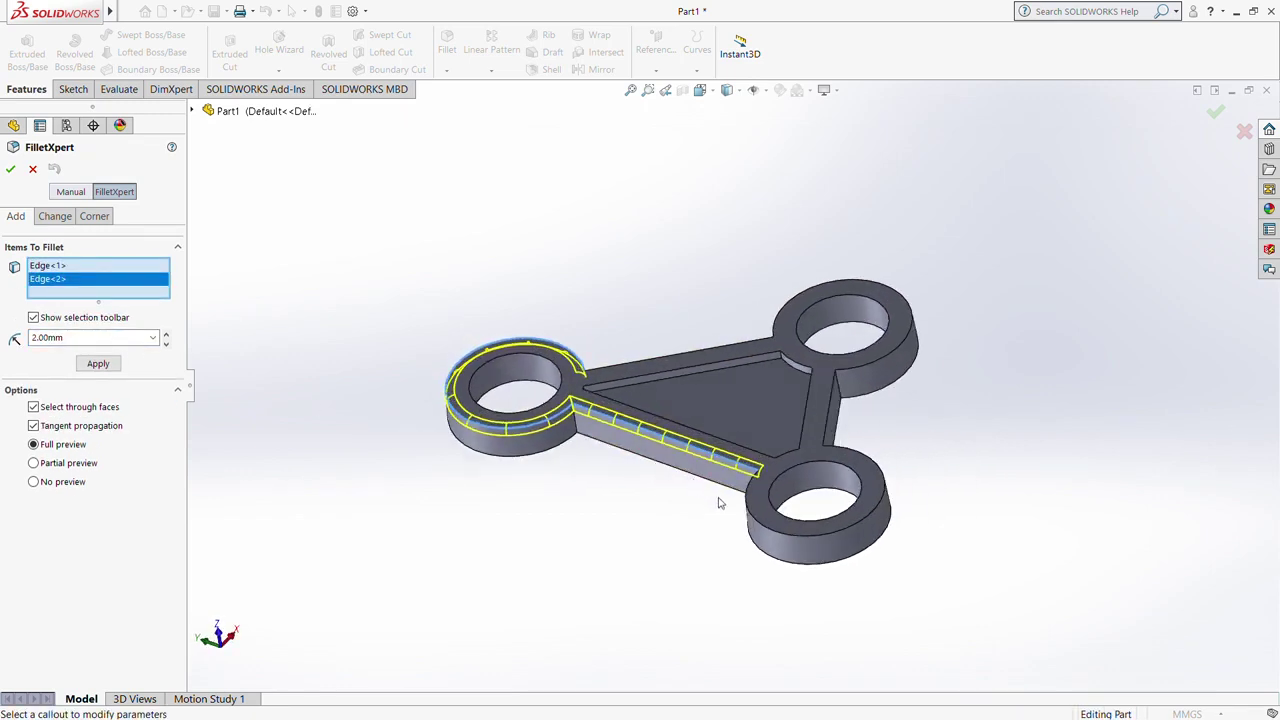
pyautogui.click(769, 528)
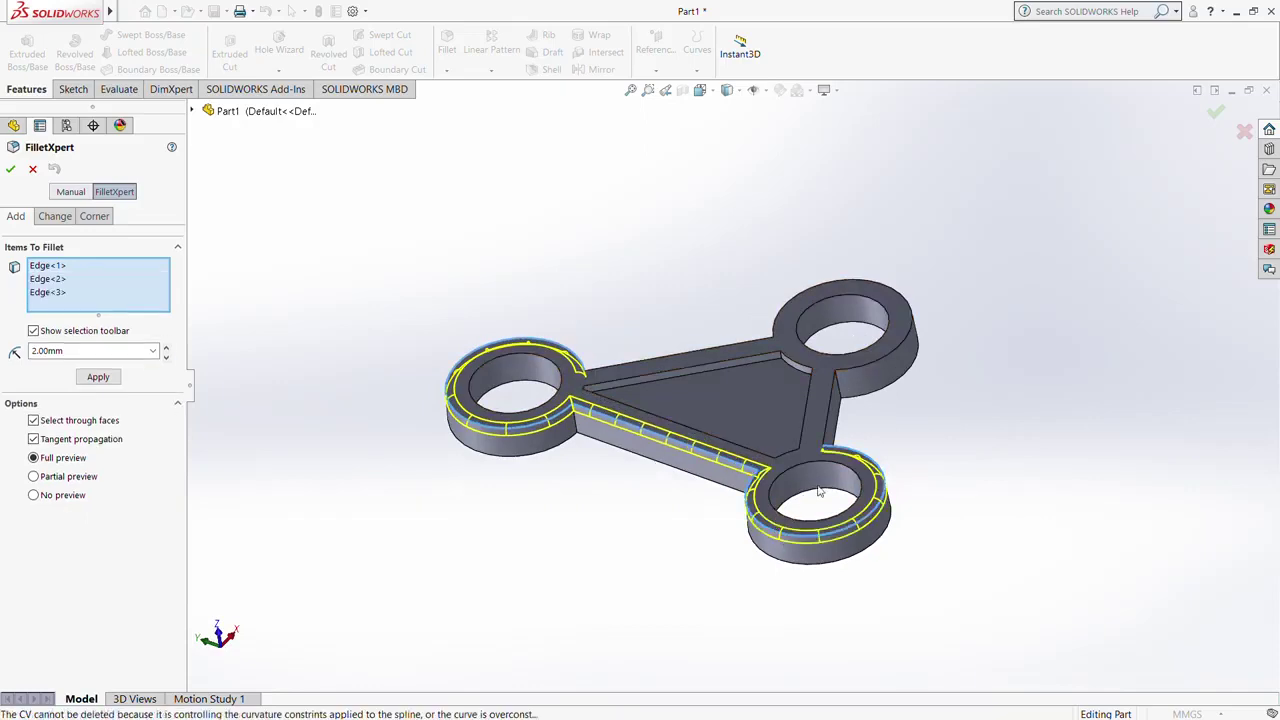
# Step: Add the right arm, upper-right lobe and inner pocket edges, then create Fillet1
pyautogui.click(831, 410)
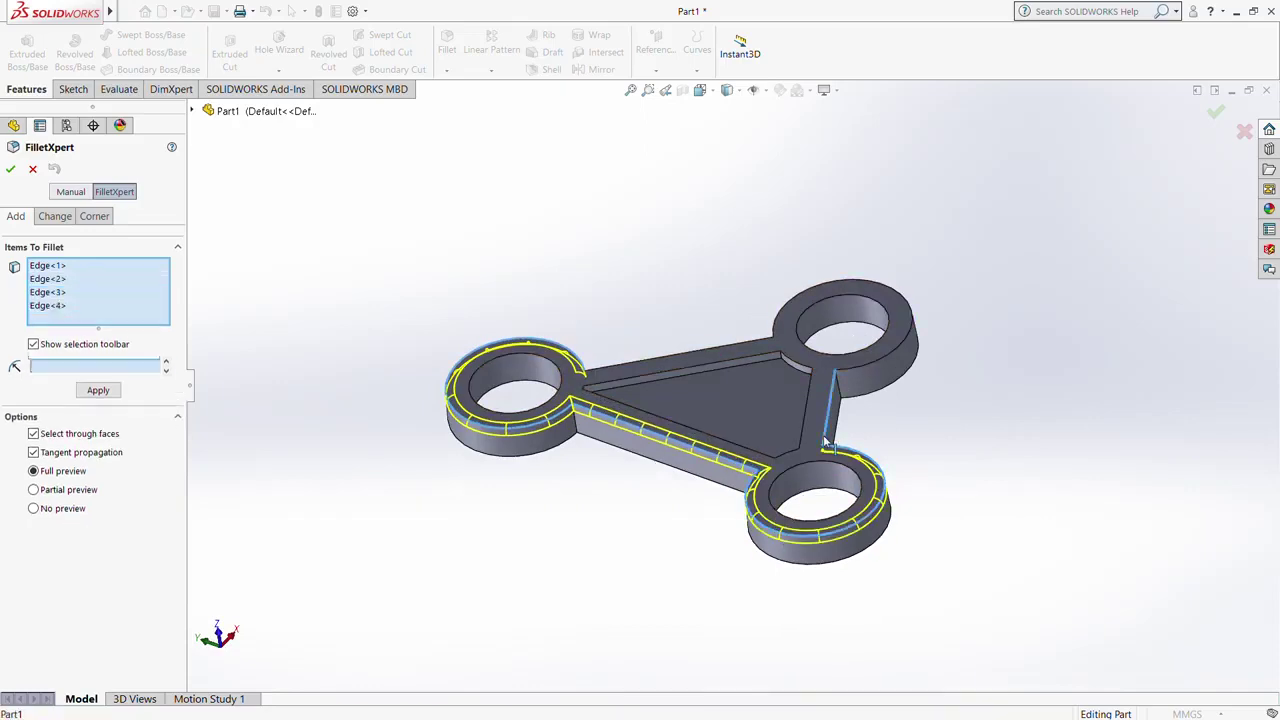
pyautogui.click(862, 367)
pyautogui.moveTo(862, 367); pyautogui.dragTo(708, 280, button='middle')
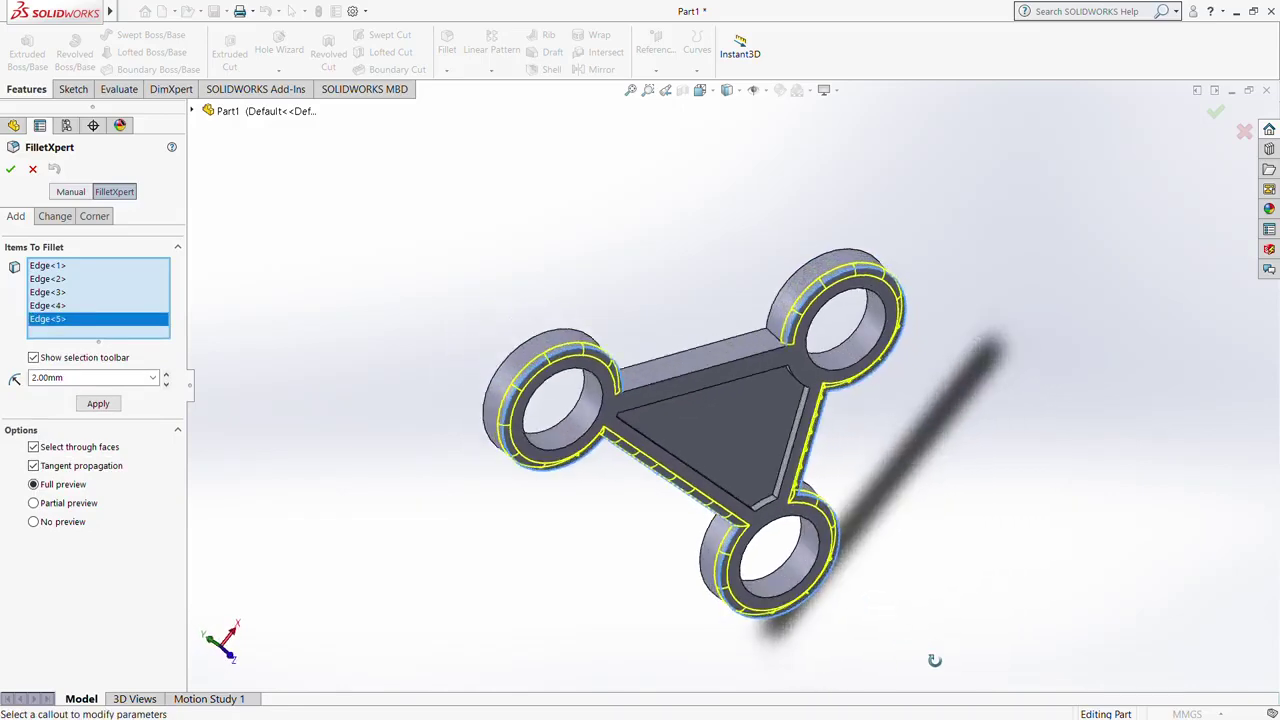
pyautogui.click(738, 369)
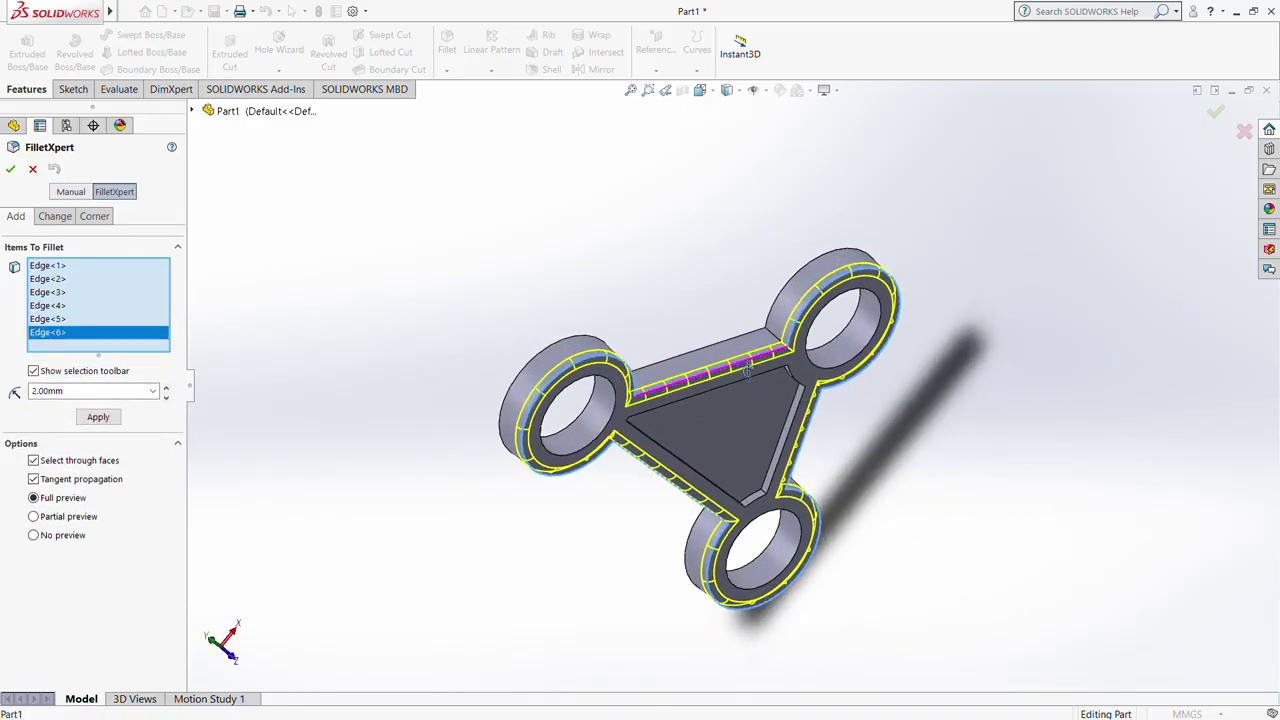
pyautogui.moveTo(738, 369)
pyautogui.mouseDown(button='middle')
pyautogui.moveTo(756, 437)
pyautogui.moveTo(620, 374)
pyautogui.mouseUp(button='middle')
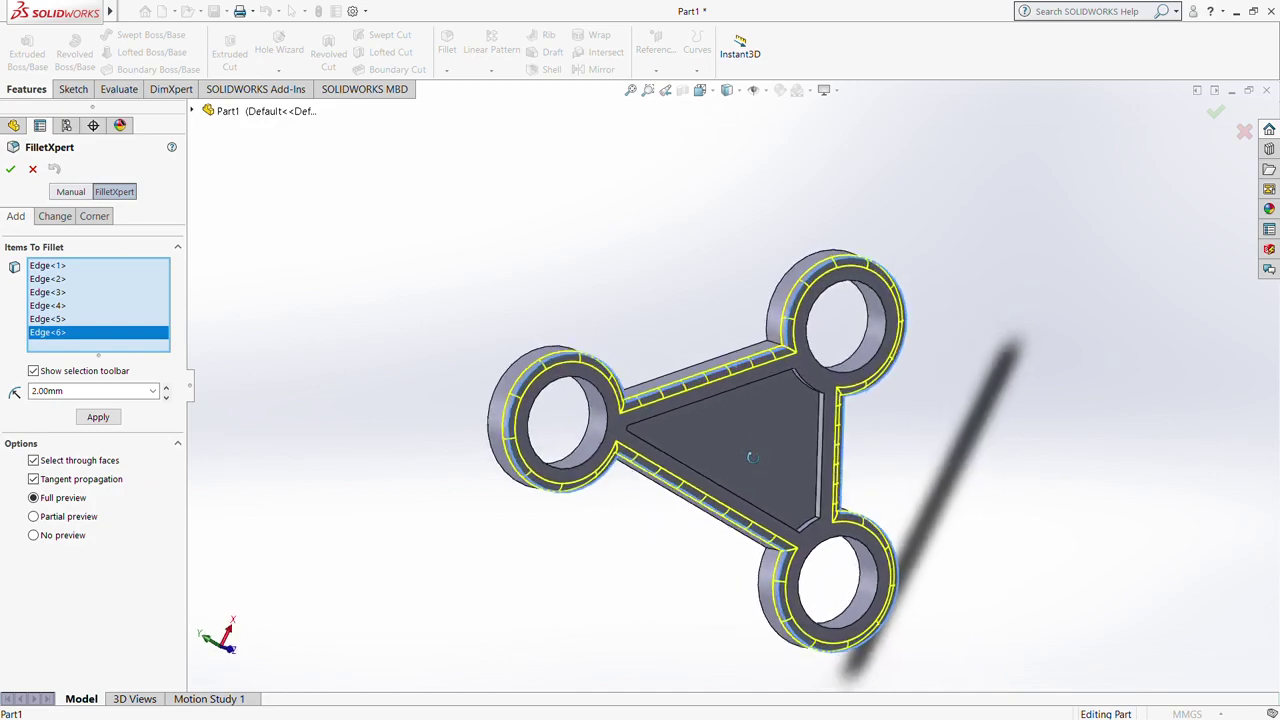
pyautogui.hotkey('ctrl', '1')
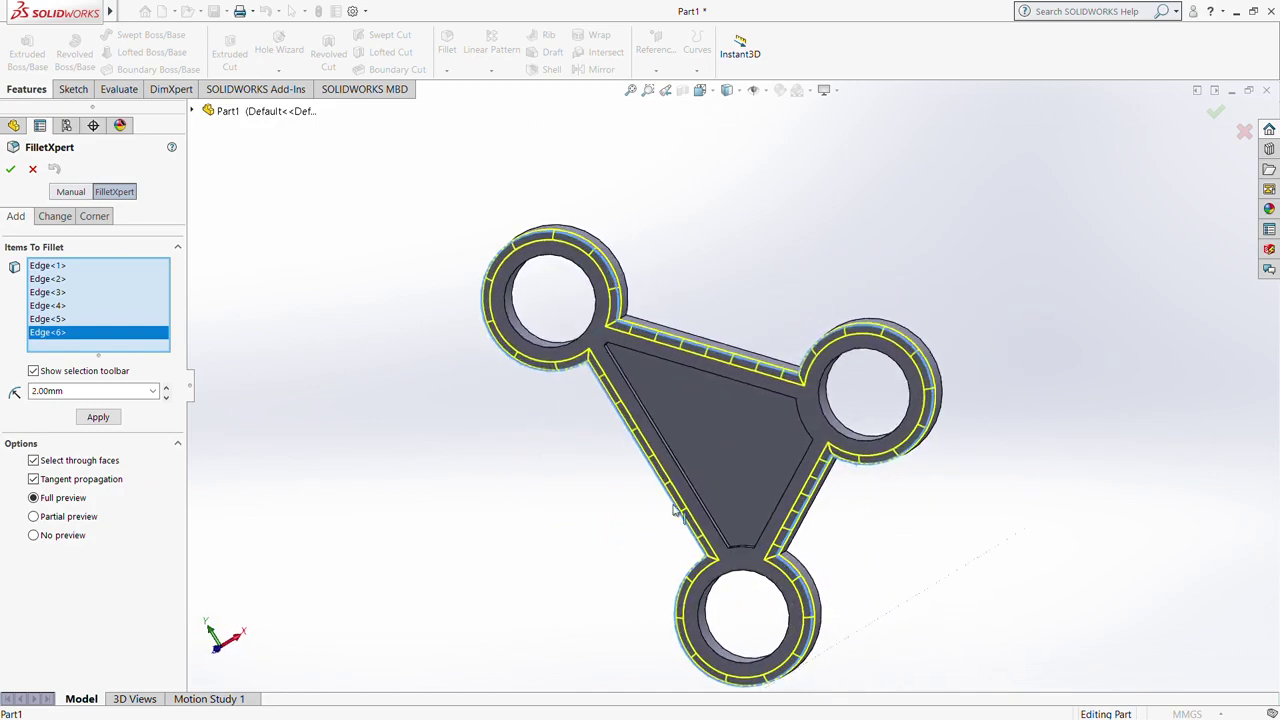
pyautogui.click(10, 168)
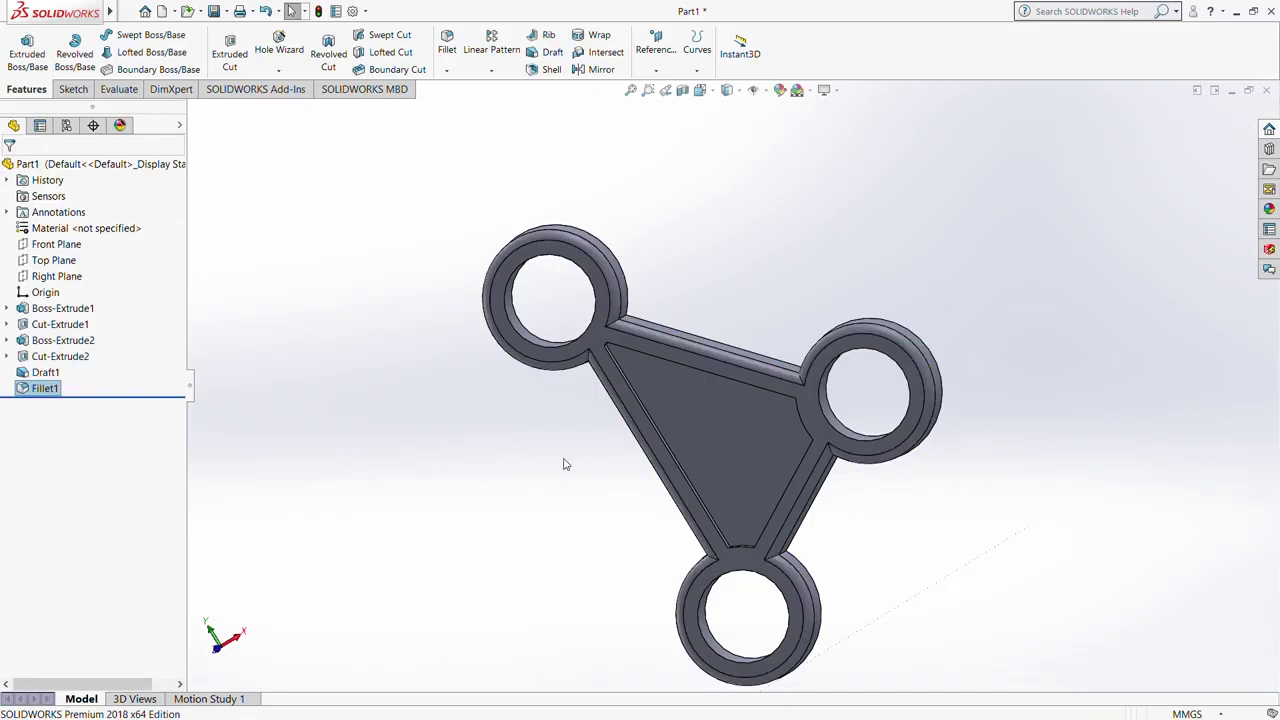
# Step: Start a mirror of Fillet1 across the part's flat face
pyautogui.click(598, 69)
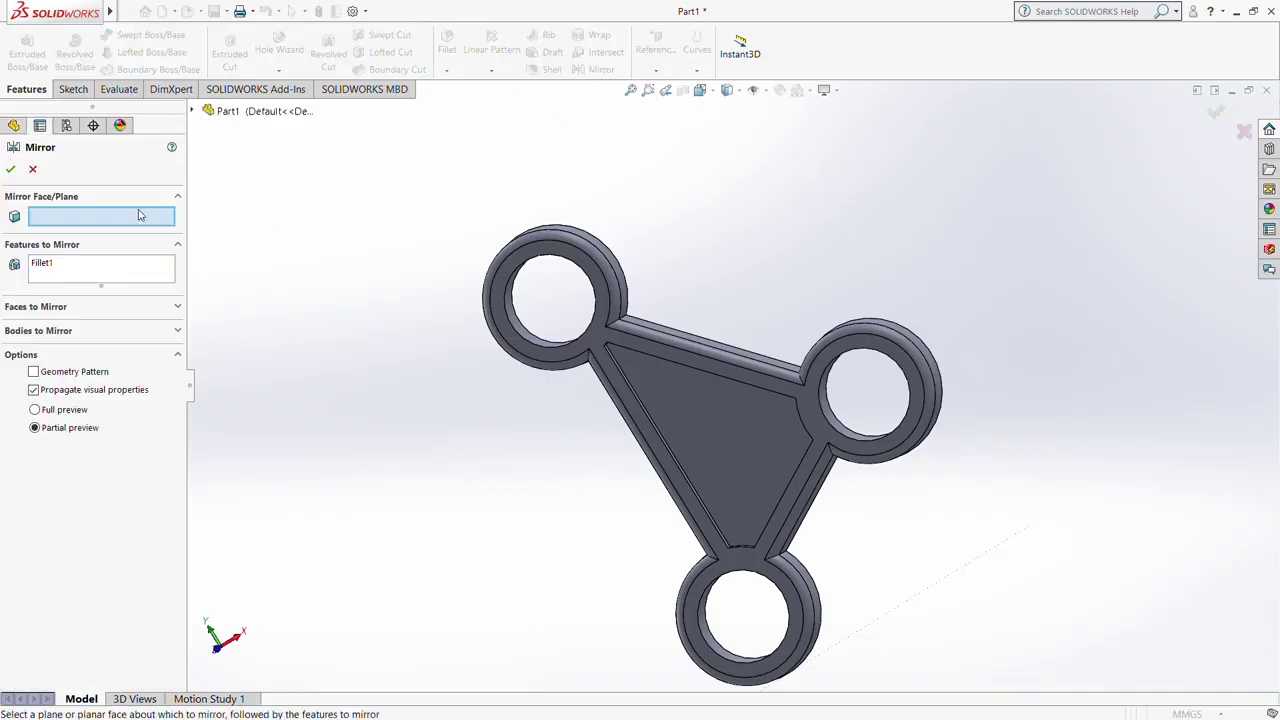
pyautogui.moveTo(249, 321)
pyautogui.mouseDown(button='middle')
pyautogui.moveTo(271, 340)
pyautogui.moveTo(549, 289)
pyautogui.moveTo(691, 437)
pyautogui.moveTo(428, 368)
pyautogui.mouseUp(button='middle')
pyautogui.click(749, 426)
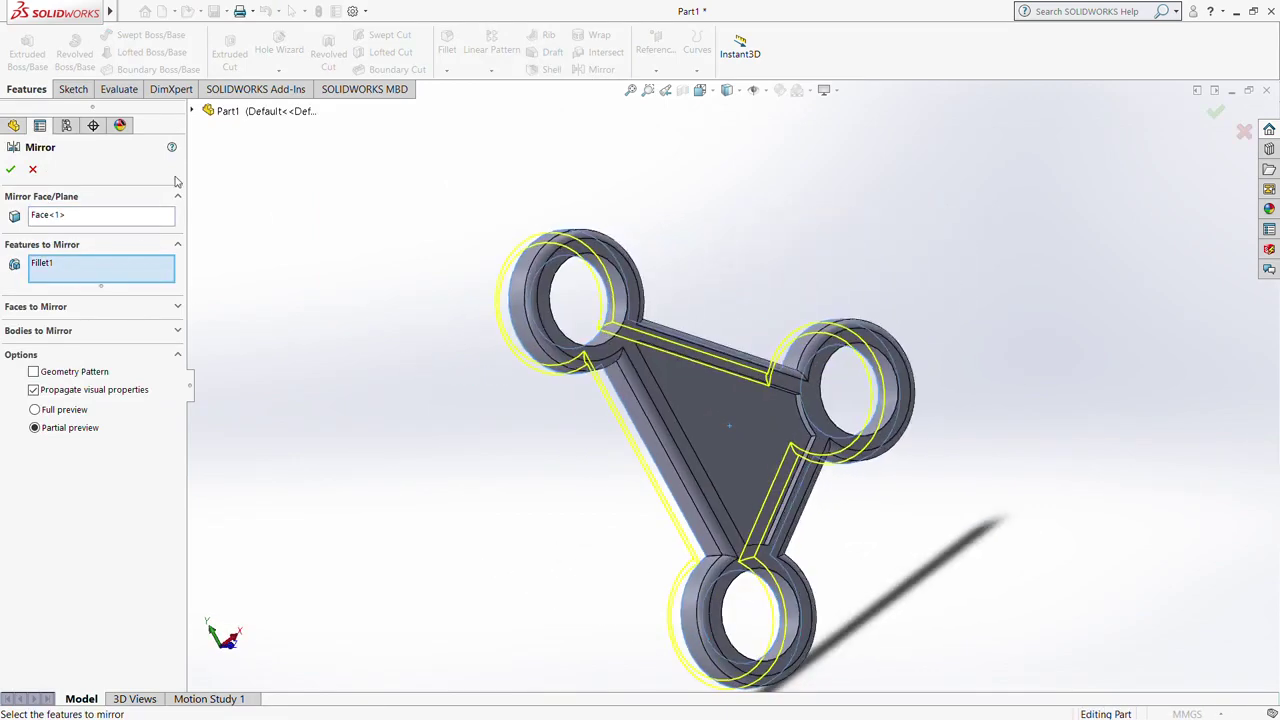
# Step: Add Draft1, Cut-Extrude2, Boss-Extrude2, Cut-Extrude1 and Boss-Extrude1 to the mirror, creating Mirror1
pyautogui.click(193, 111)
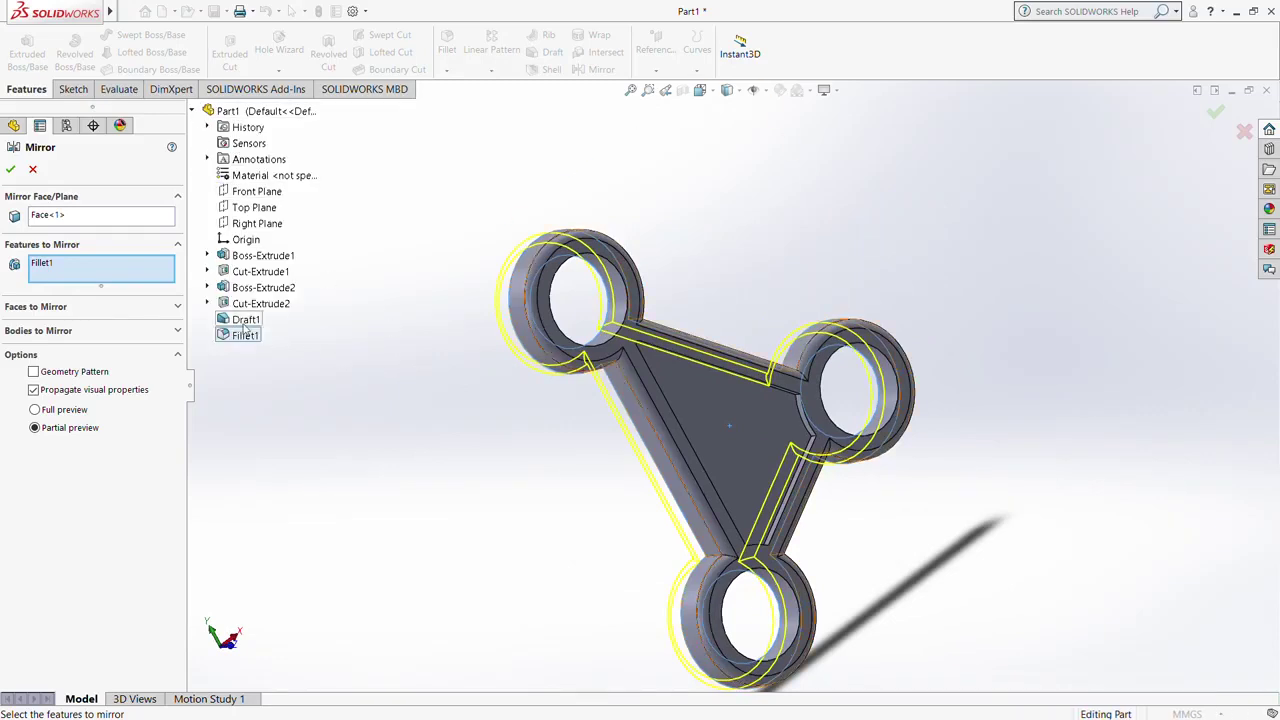
pyautogui.click(245, 320)
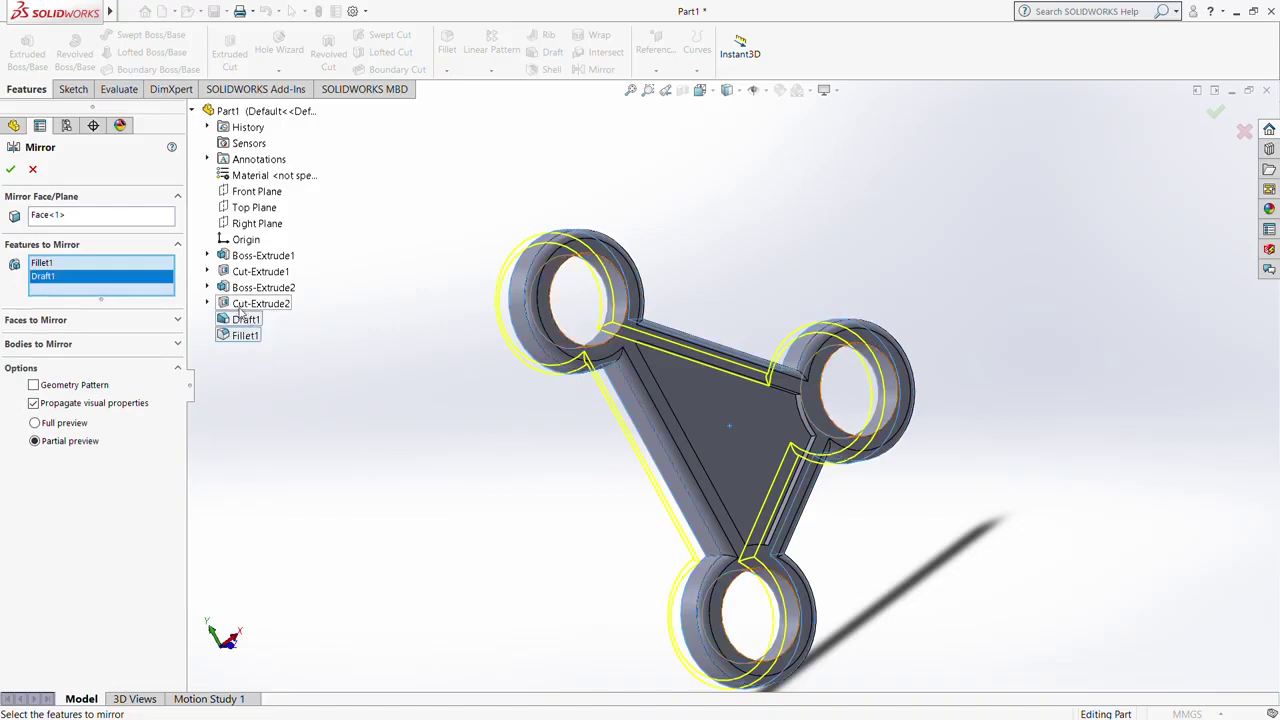
pyautogui.click(243, 306)
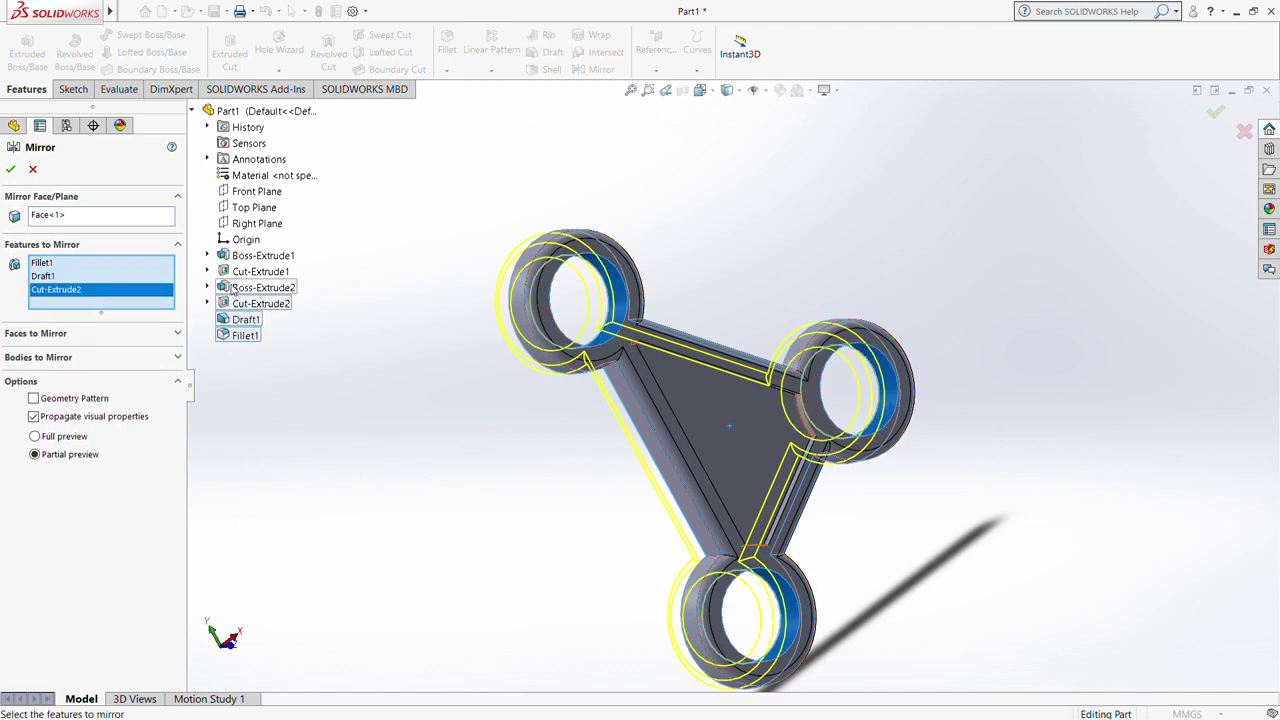
pyautogui.click(232, 289)
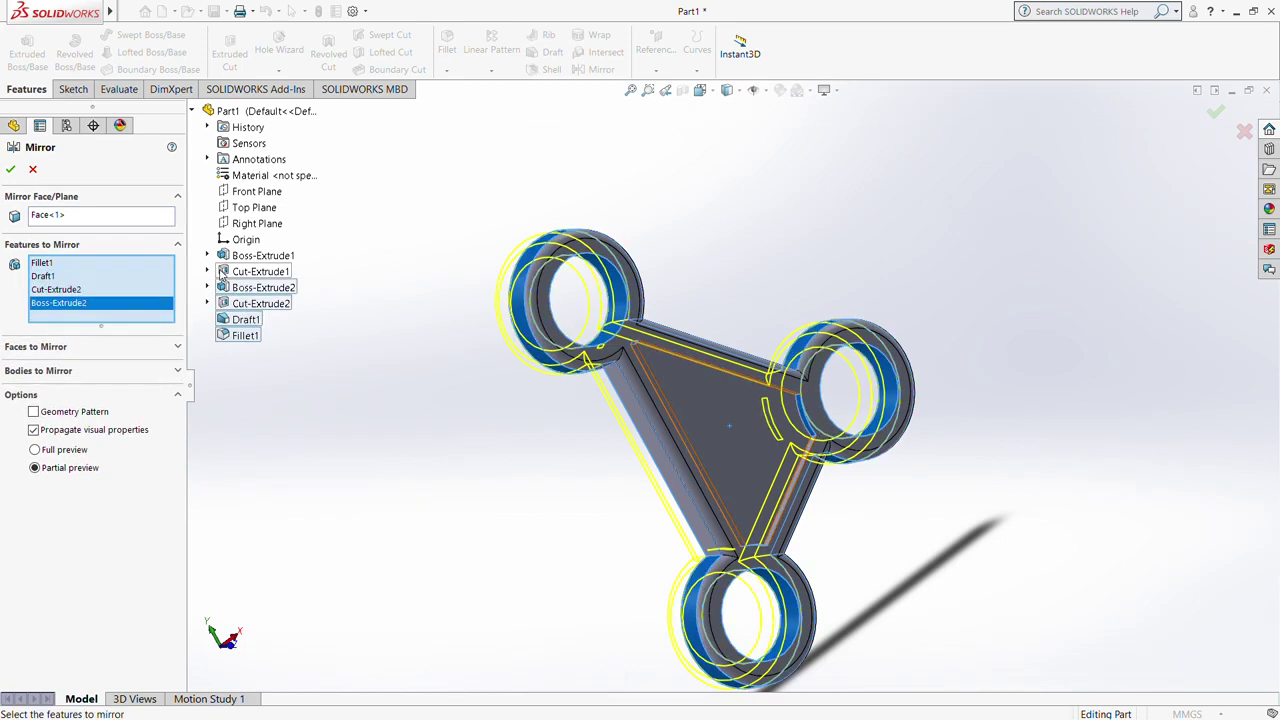
pyautogui.click(222, 277)
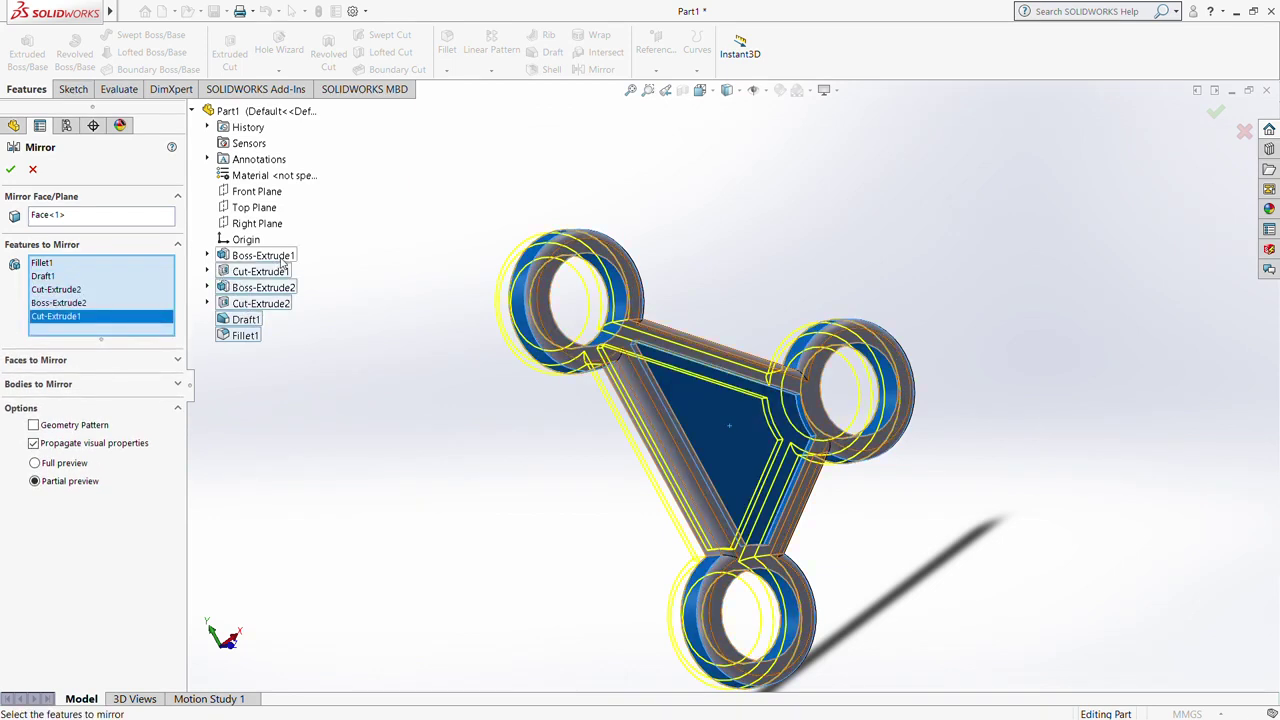
pyautogui.click(284, 262)
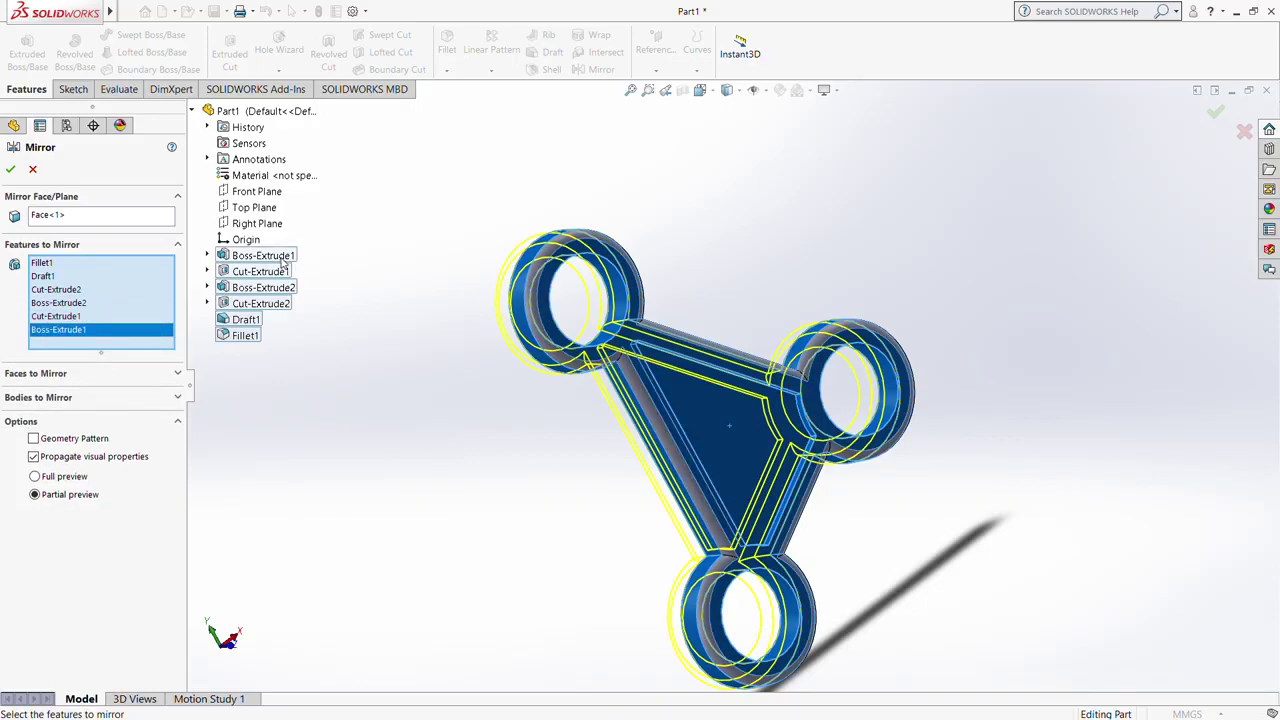
pyautogui.click(11, 171)
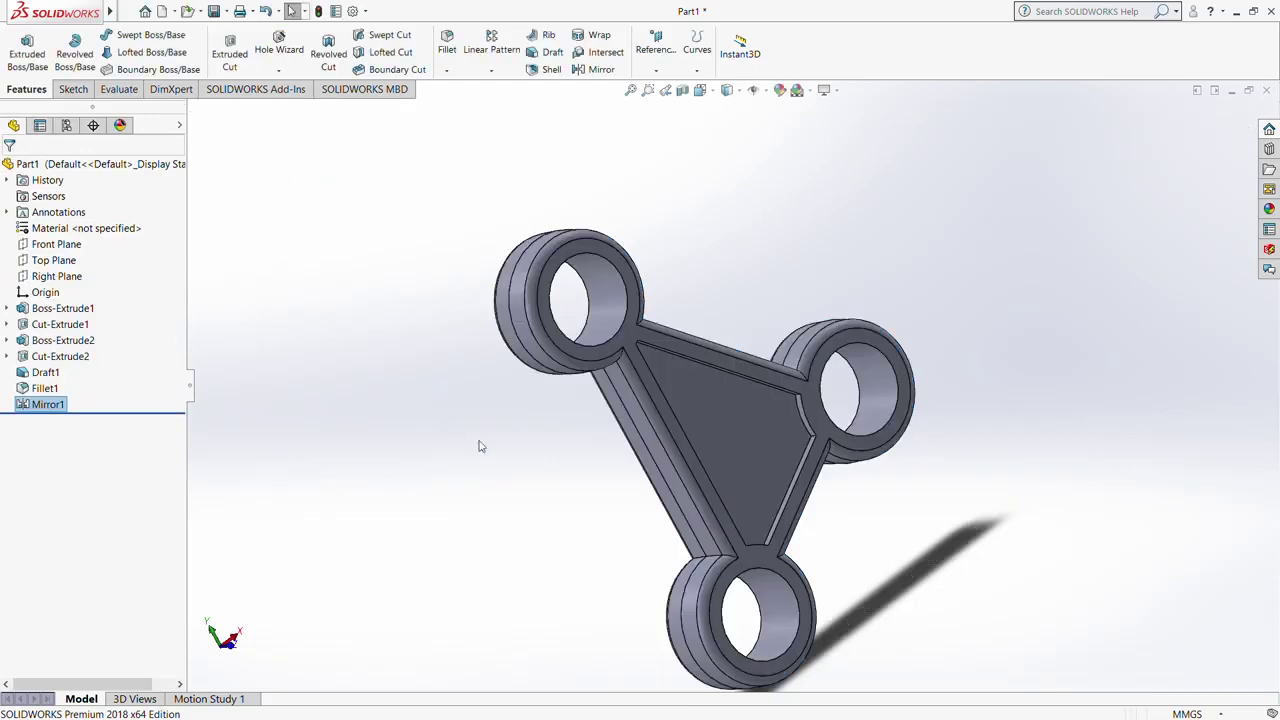
pyautogui.moveTo(484, 454)
pyautogui.mouseDown(button='middle')
pyautogui.moveTo(771, 414)
pyautogui.moveTo(466, 622)
pyautogui.mouseUp(button='middle')
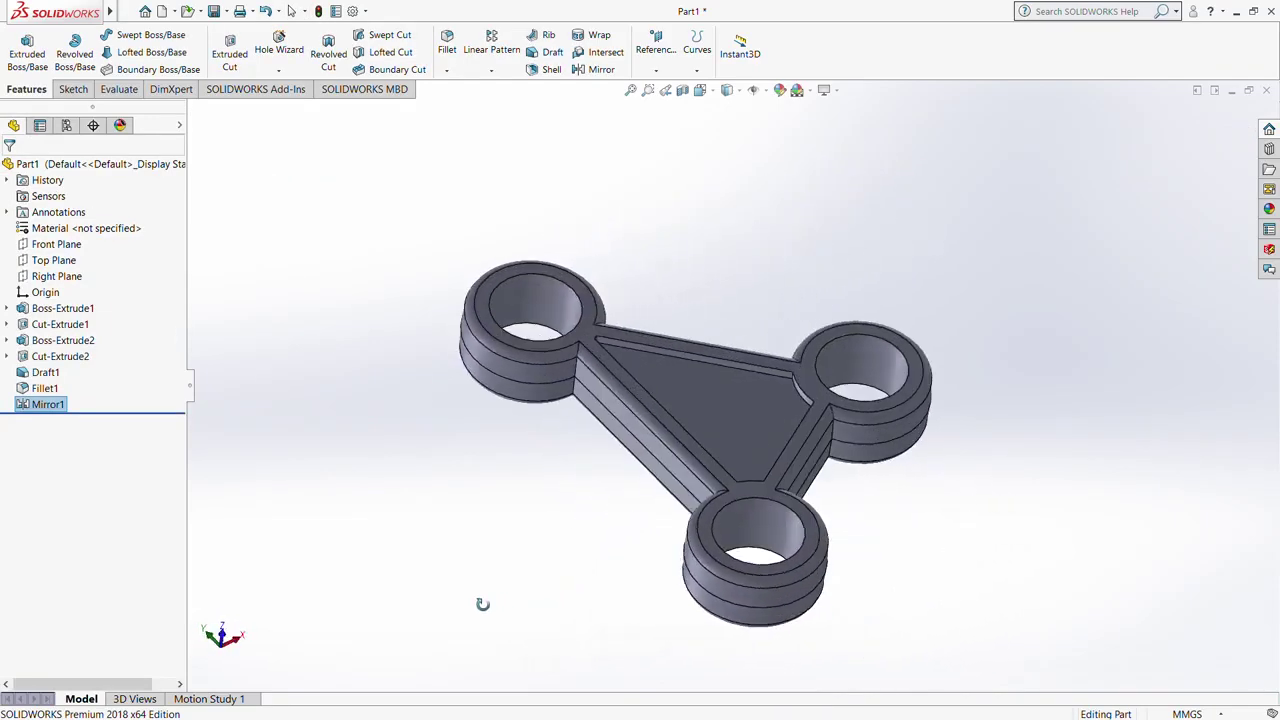